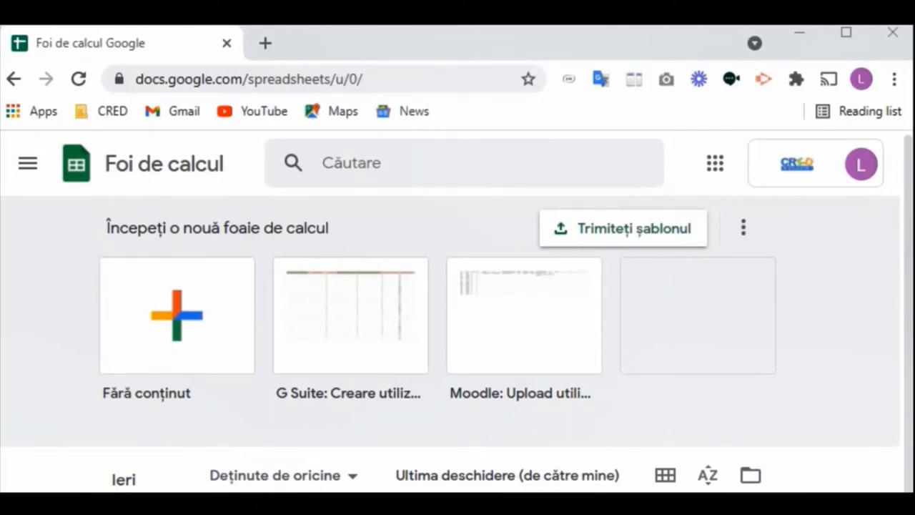
# Step: Start a new blank spreadsheet from the Sheets home page
pyautogui.click(185, 322)
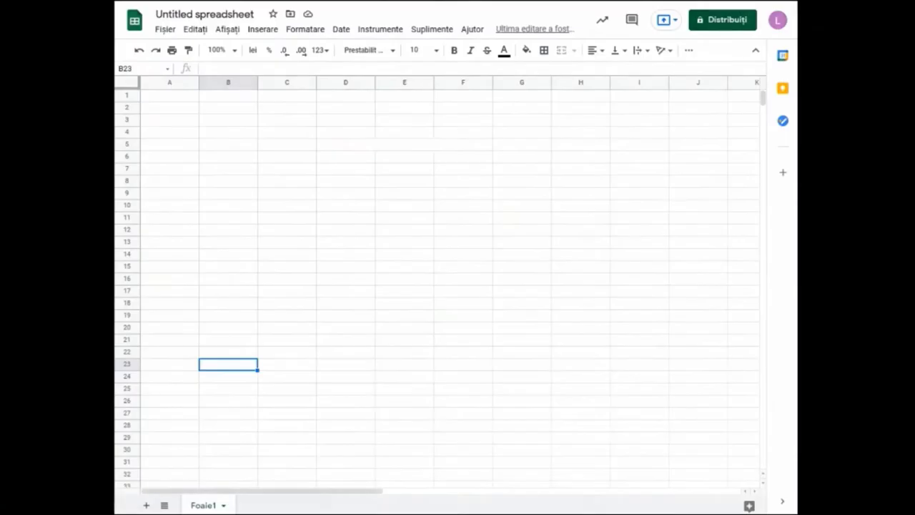
# Step: Enter the title 'Tabel organizare concurs' in C4 as bold 18 pt, merged across C4:E4 and outlined
pyautogui.click(297, 134)
pyautogui.write('Tabel organizare conc')
pyautogui.click(420, 50)
pyautogui.click(423, 218)
pyautogui.click(455, 52)
pyautogui.hotkey('shift', 'Right')
pyautogui.hotkey('shift', 'Right')
pyautogui.click(562, 52)
pyautogui.click(545, 52)
pyautogui.click(612, 72)
# Step: Type headers Nr. crt, Nume, Prenume, Categorie 1, Categorie 2, Categorie 3 across A8:F8
pyautogui.click(177, 188)
pyautogui.write('Nr. cr')
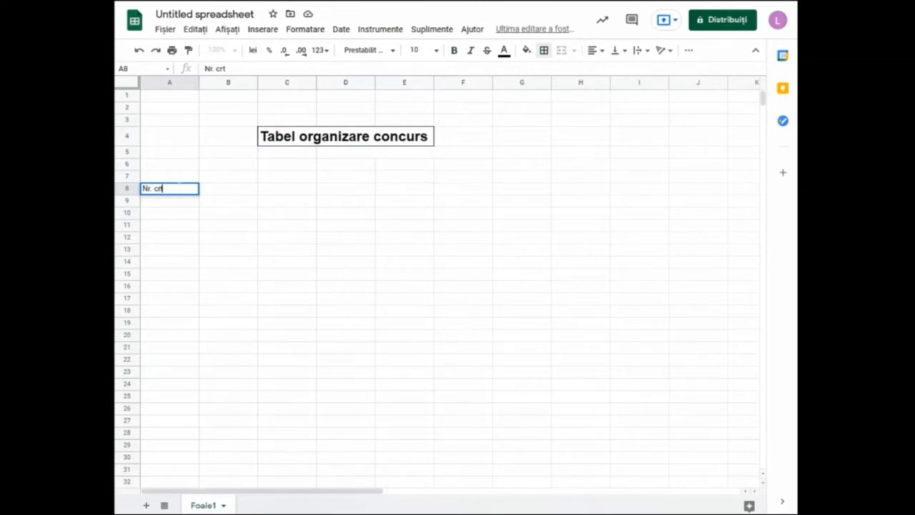
pyautogui.write('t')
pyautogui.press('Tab')
pyautogui.write('Nume')
pyautogui.press('Tab')
pyautogui.write('Prenume')
pyautogui.press('Tab')
pyautogui.write('Categorie 1')
pyautogui.press('Tab')
pyautogui.write('Categorie 2')
pyautogui.press('Tab')
pyautogui.write('Categor')
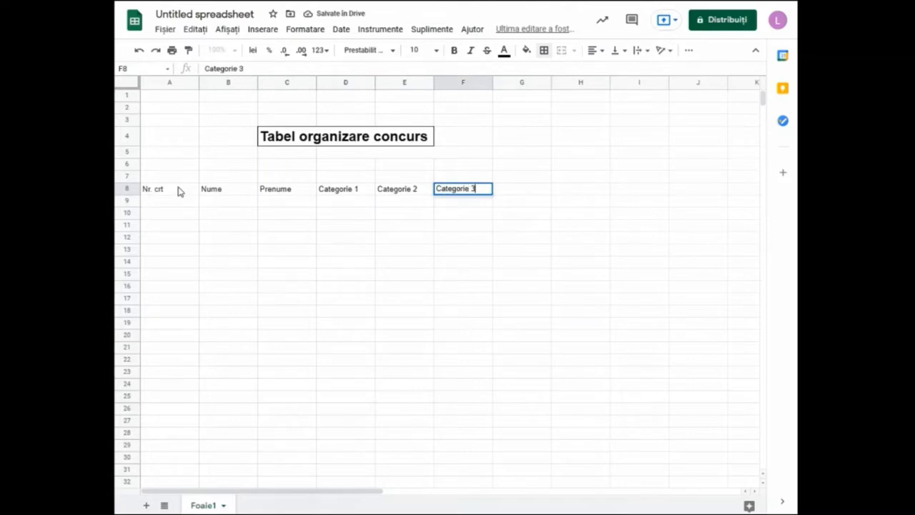
pyautogui.click(413, 213)
# Step: Add the 'Înscriere' heading over D7:F7, copy category headers to G8:I8, and merge G7:I7 as 'Punctaj'
pyautogui.moveTo(337, 177); pyautogui.dragTo(449, 177)
pyautogui.write('Înscri')
pyautogui.moveTo(336, 189); pyautogui.dragTo(458, 189)
pyautogui.hotkey('ctrl', 'c')
pyautogui.click(514, 189)
pyautogui.hotkey('ctrl', 'v')
pyautogui.moveTo(515, 177); pyautogui.dragTo(616, 181)
pyautogui.click(561, 50)
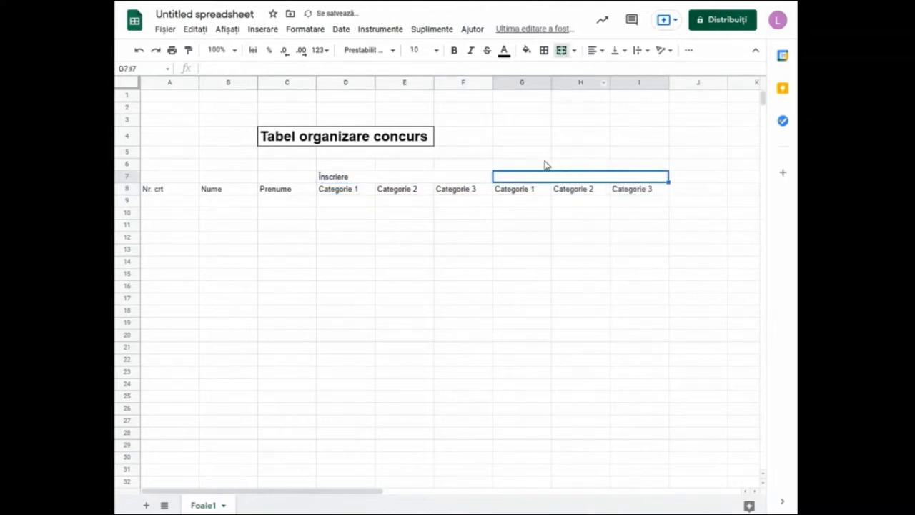
pyautogui.write('Punctaj')
# Step: Number the candidates 1 to 17 down column A starting in A9
pyautogui.click(581, 311)
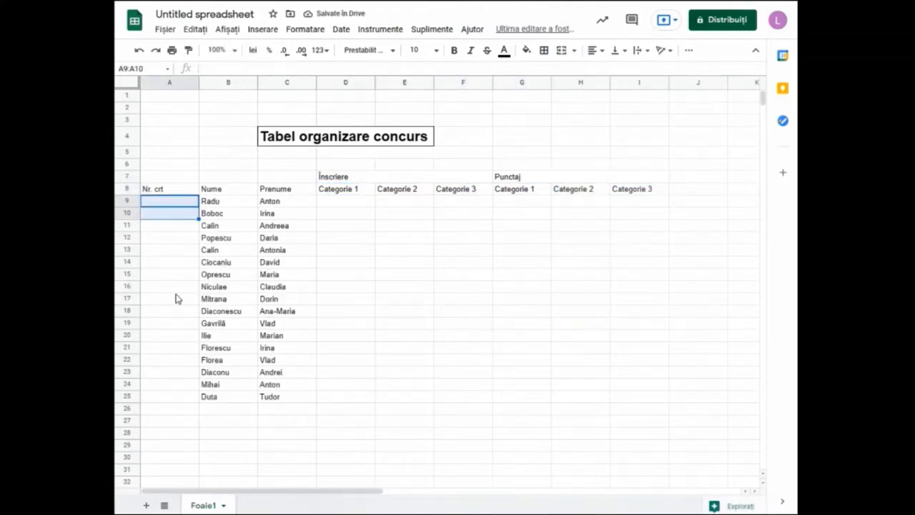
pyautogui.click(179, 201)
pyautogui.write('1')
pyautogui.press('Return')
pyautogui.write('2')
pyautogui.press('Return')
pyautogui.moveTo(179, 201); pyautogui.dragTo(199, 398)
pyautogui.moveTo(346, 203)
pyautogui.mouseDown()
pyautogui.moveTo(470, 359)
pyautogui.moveTo(472, 398)
pyautogui.mouseUp()
# Step: Restrict D9:F25 to a list-of-items validation allowing only DA and NU
pyautogui.click(341, 29)
pyautogui.click(384, 226)
pyautogui.click(438, 227)
pyautogui.click(418, 244)
pyautogui.click(501, 225)
pyautogui.write('DA,NU')
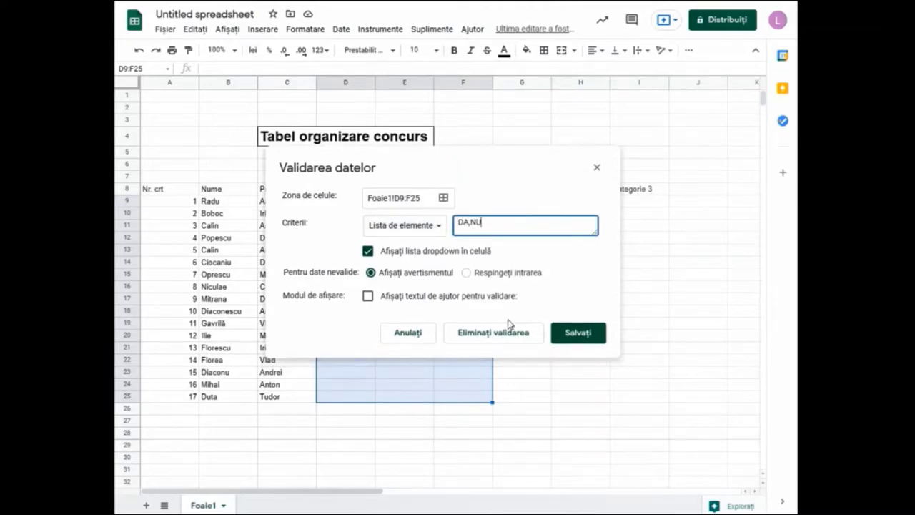
pyautogui.click(368, 295)
pyautogui.click(578, 375)
# Step: Fill DA or NU for Categorie 1–3 for all 17 candidates
pyautogui.click(369, 201)
pyautogui.click(343, 214)
pyautogui.click(428, 201)
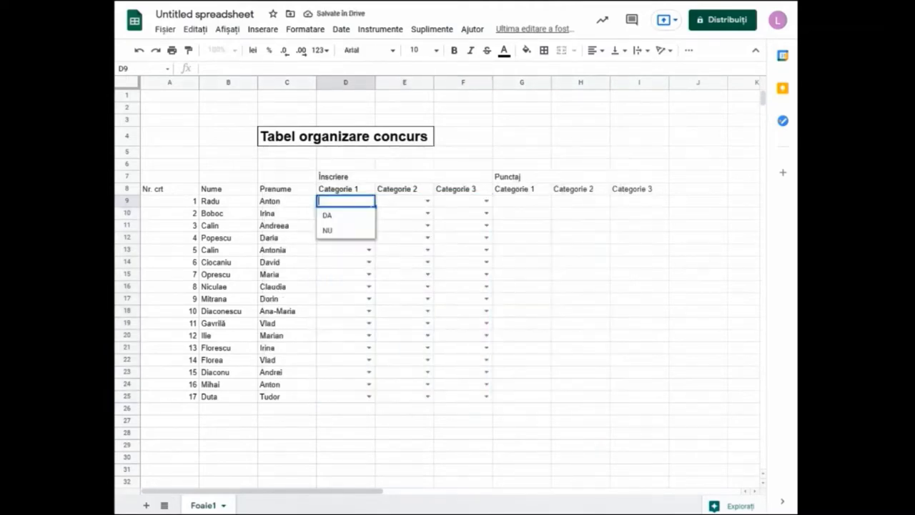
pyautogui.click(421, 216)
pyautogui.click(444, 230)
pyautogui.click(329, 227)
pyautogui.click(389, 243)
pyautogui.click(445, 242)
pyautogui.click(328, 255)
pyautogui.write('NU\tDA DA\tNU\tDA DA\tDA\tNU NU\tDA\tDA NU\tDA\tNU NU\tDA\tDA NU\tNU\tDA DA\tNU\tNU NU\tDA\tNU DA\tDA\tNU NU\tNU\tDA DA\tNU\tNU NU\tDA\t')
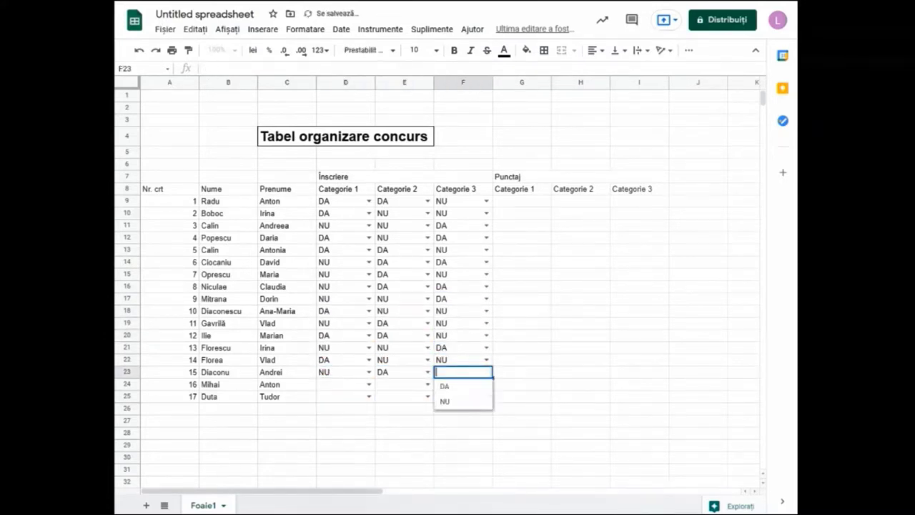
pyautogui.write('NU NU\tDA\tNU DA\tDA\tNU')
pyautogui.click(521, 136)
# Step: Merge the header cells A7:A8, B7:B8 and C7:C8 vertically
pyautogui.moveTo(169, 176)
pyautogui.mouseDown()
pyautogui.moveTo(169, 188)
pyautogui.moveTo(218, 188)
pyautogui.mouseUp()
pyautogui.click(561, 50)
pyautogui.click(561, 50)
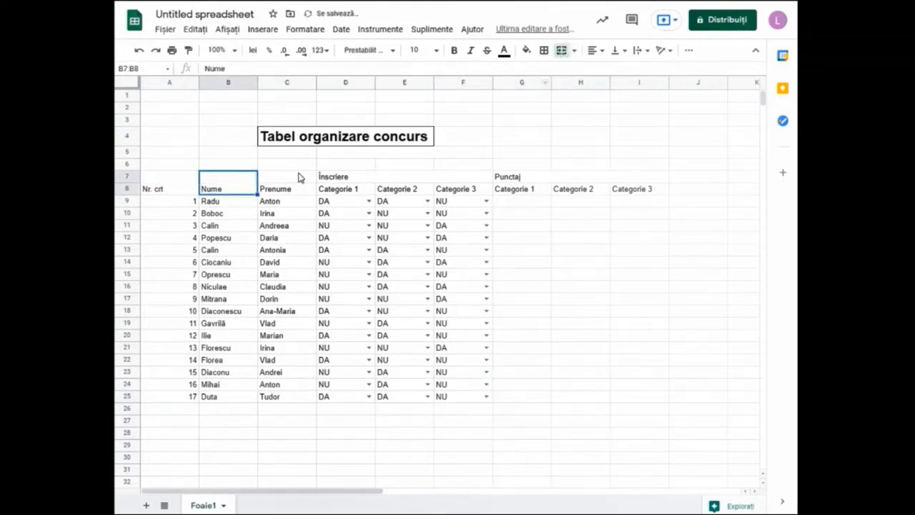
pyautogui.moveTo(293, 176); pyautogui.dragTo(290, 188)
pyautogui.click(561, 50)
# Step: Format header rows A7:I8 as bold 12 pt Times New Roman with gold fill
pyautogui.moveTo(148, 188); pyautogui.dragTo(644, 191)
pyautogui.click(418, 50)
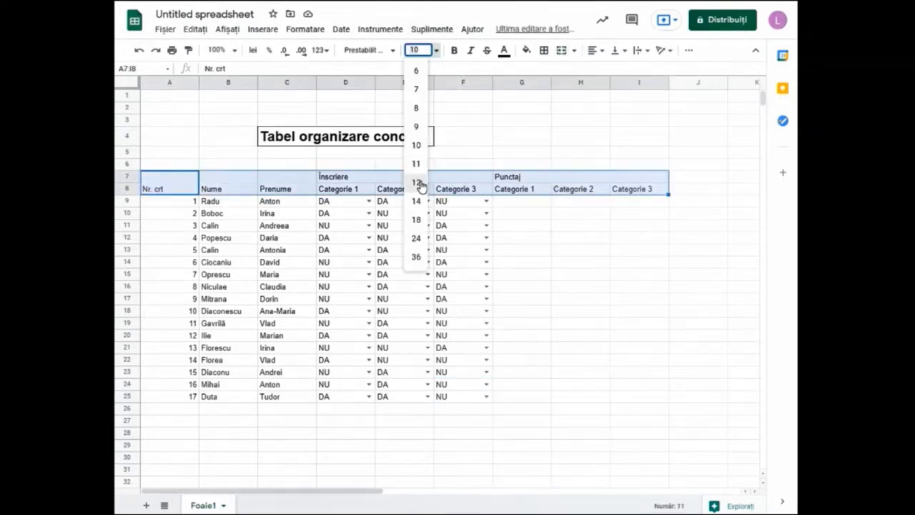
pyautogui.click(417, 180)
pyautogui.click(455, 50)
pyautogui.click(370, 50)
pyautogui.scroll(-3, 401, 357)
pyautogui.click(406, 453)
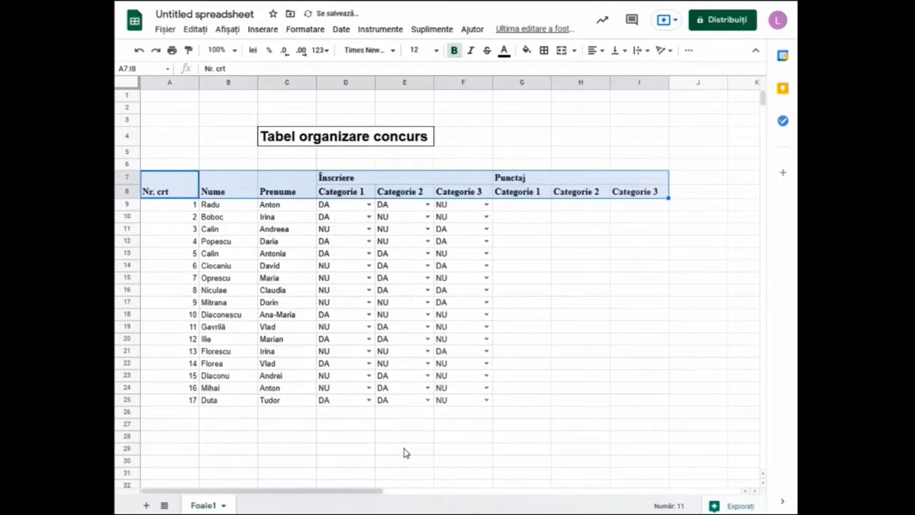
pyautogui.click(527, 50)
pyautogui.click(572, 104)
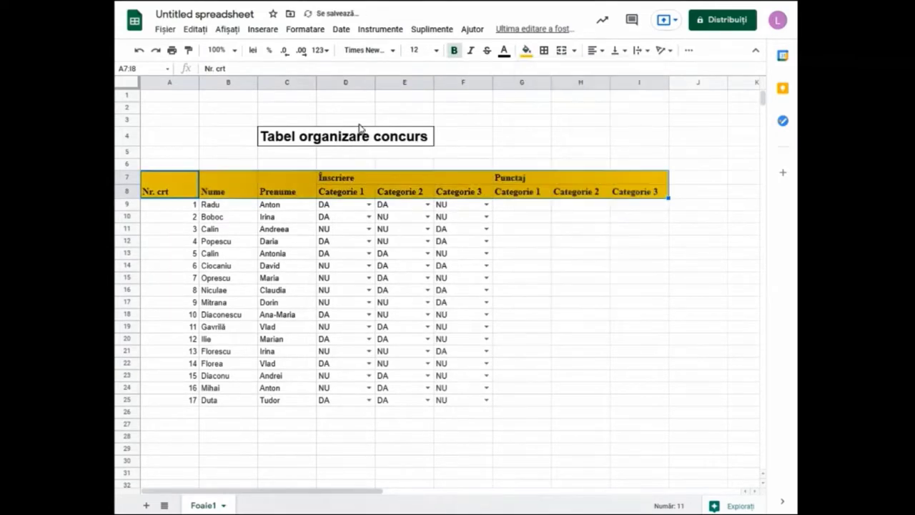
pyautogui.click(521, 118)
# Step: Auto-fit the widths of columns A, B, D, E and F to their contents
pyautogui.doubleClick(199, 82)
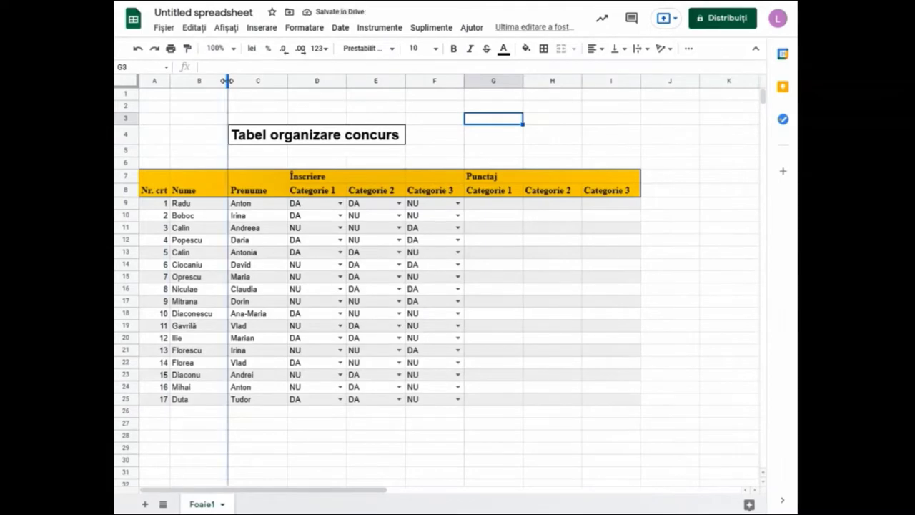
pyautogui.doubleClick(228, 81)
pyautogui.doubleClick(333, 82)
pyautogui.doubleClick(384, 81)
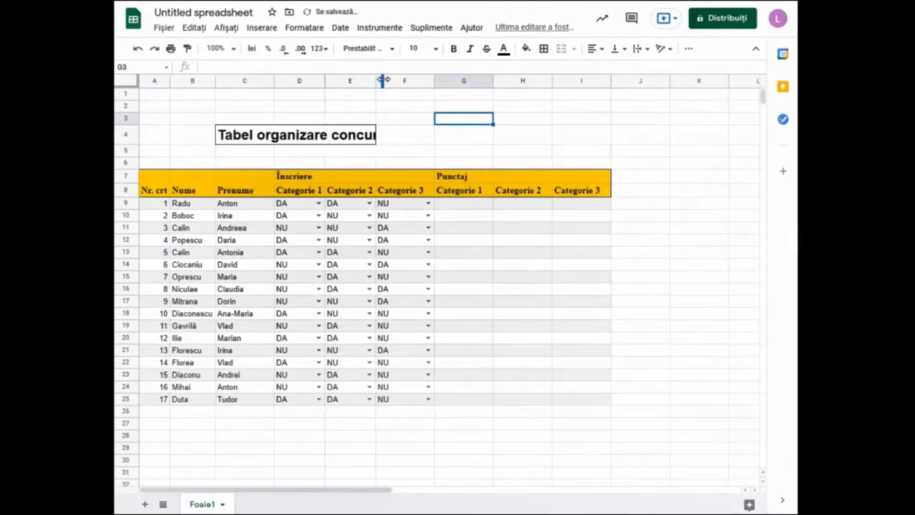
pyautogui.doubleClick(435, 81)
# Step: Centre the A7:I8 header text horizontally and vertically
pyautogui.moveTo(152, 181); pyautogui.dragTo(572, 190)
pyautogui.click(595, 48)
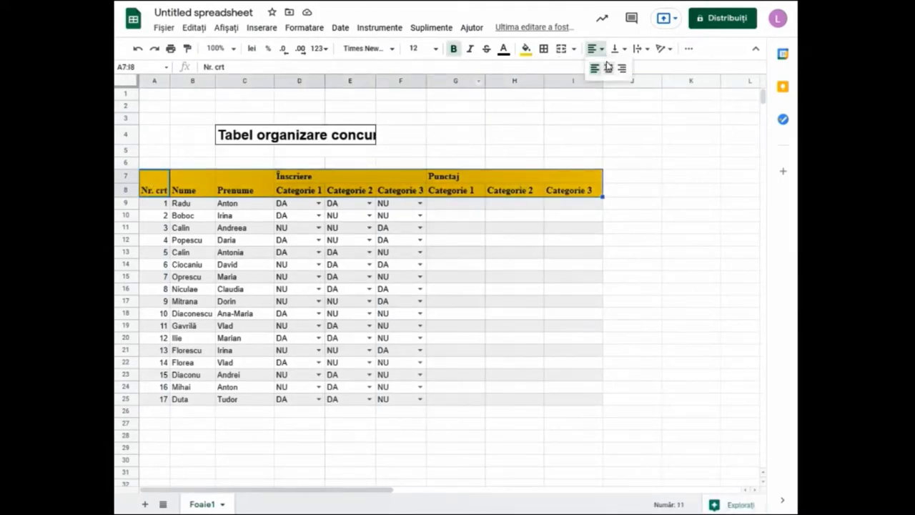
pyautogui.click(607, 67)
pyautogui.click(623, 49)
pyautogui.click(629, 70)
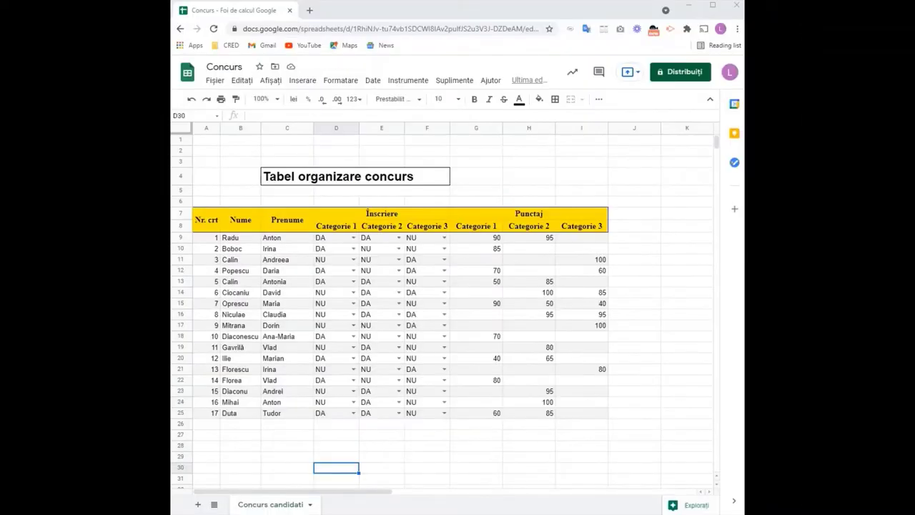
# Step: Apply thin borders to every cell of the table A7:I25
pyautogui.moveTo(204, 223); pyautogui.dragTo(524, 416)
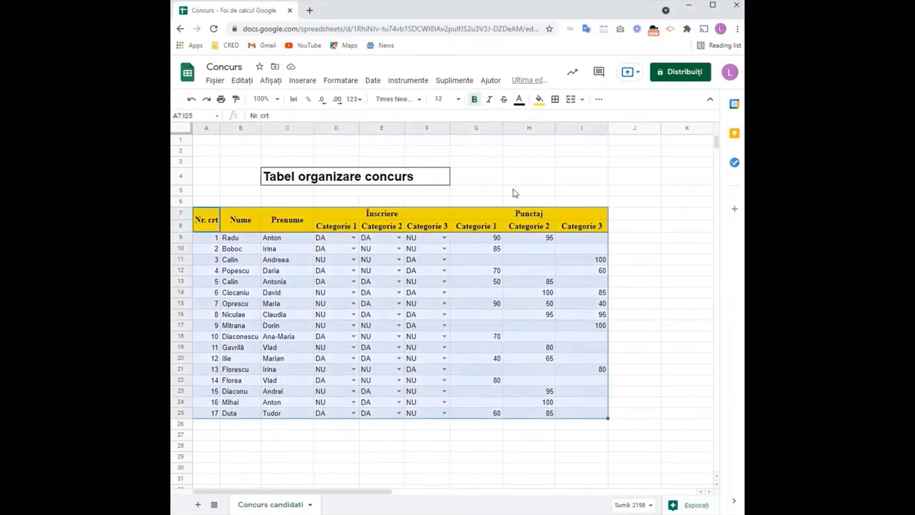
pyautogui.click(555, 101)
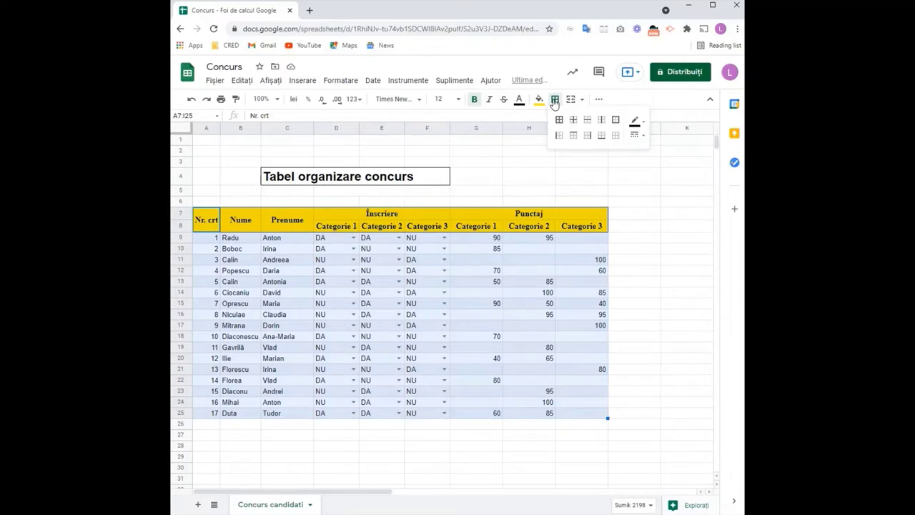
pyautogui.click(641, 121)
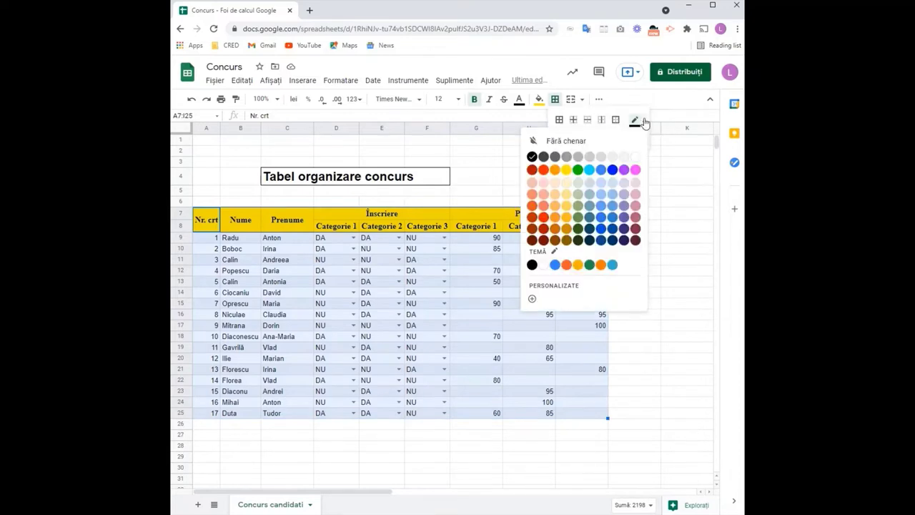
pyautogui.click(643, 121)
pyautogui.click(642, 137)
pyautogui.click(656, 153)
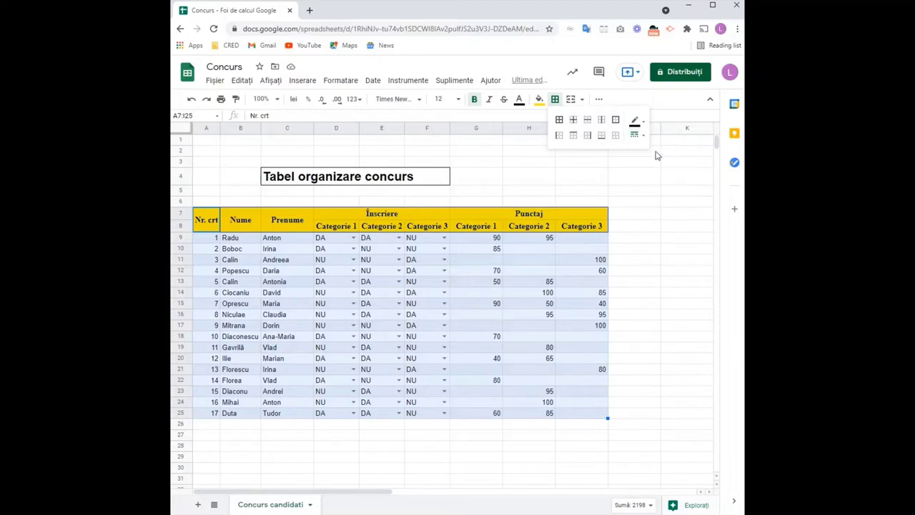
pyautogui.click(558, 120)
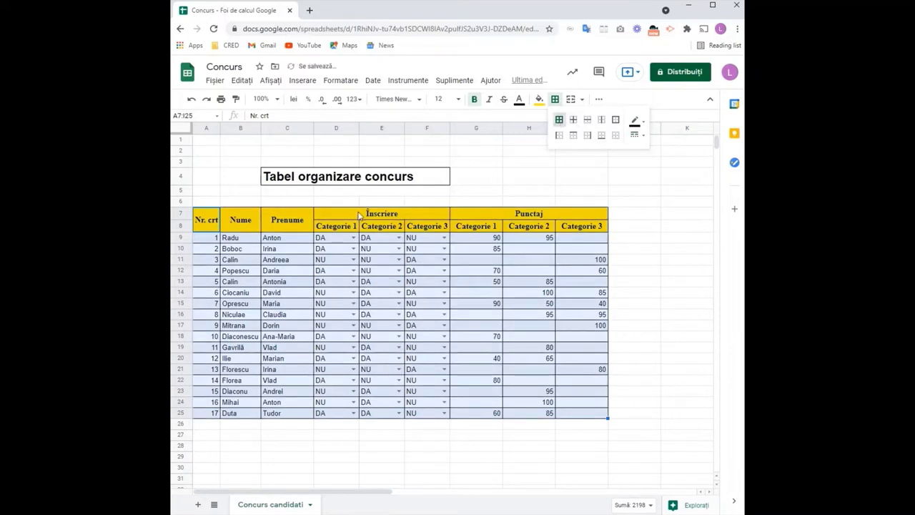
# Step: Give the Înscriere block D7:F25 and Punctaj block G7:I25 thick outer borders
pyautogui.click(359, 215)
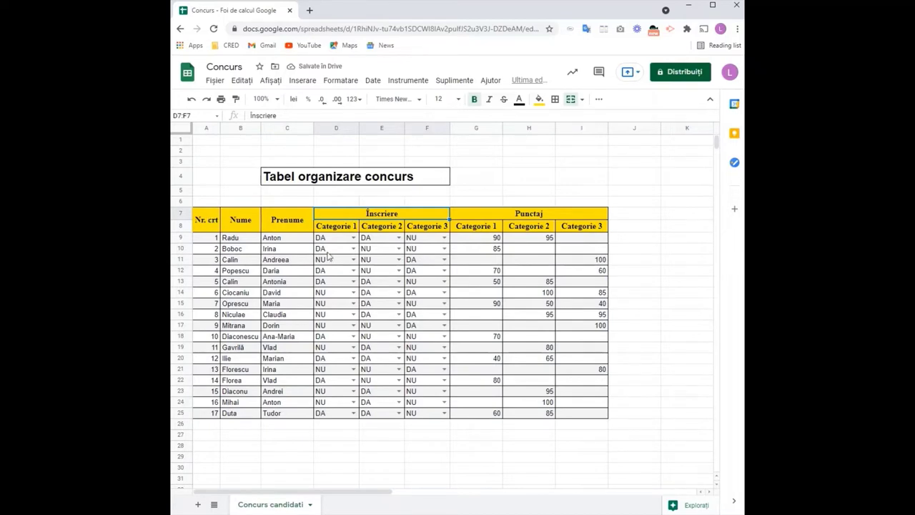
pyautogui.moveTo(328, 255); pyautogui.dragTo(365, 415)
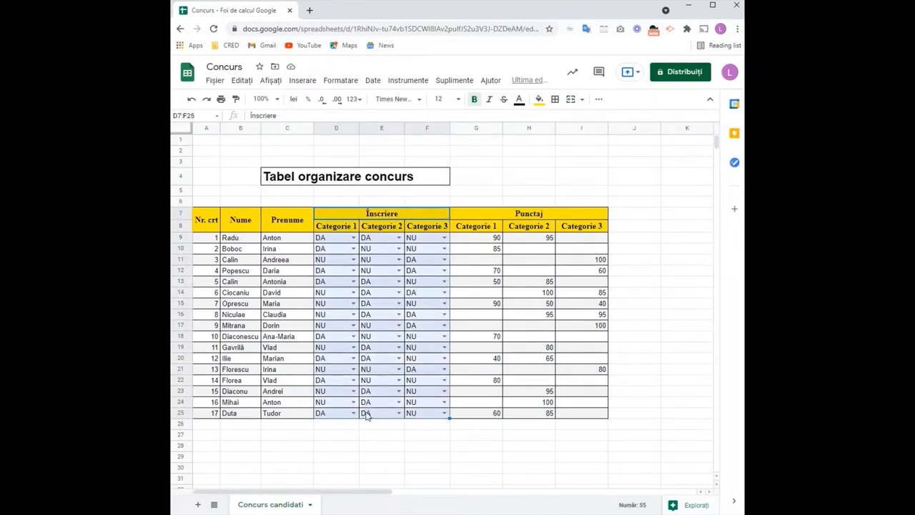
pyautogui.click(556, 101)
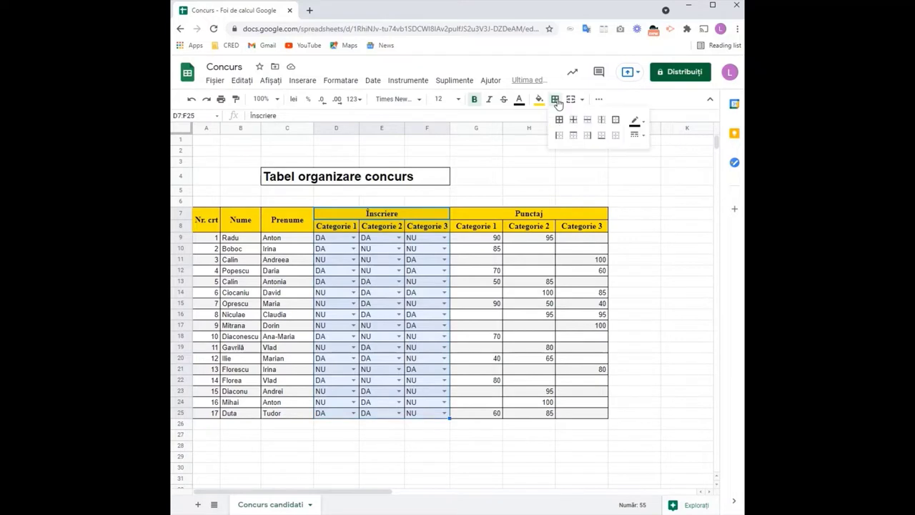
pyautogui.click(615, 120)
pyautogui.click(634, 135)
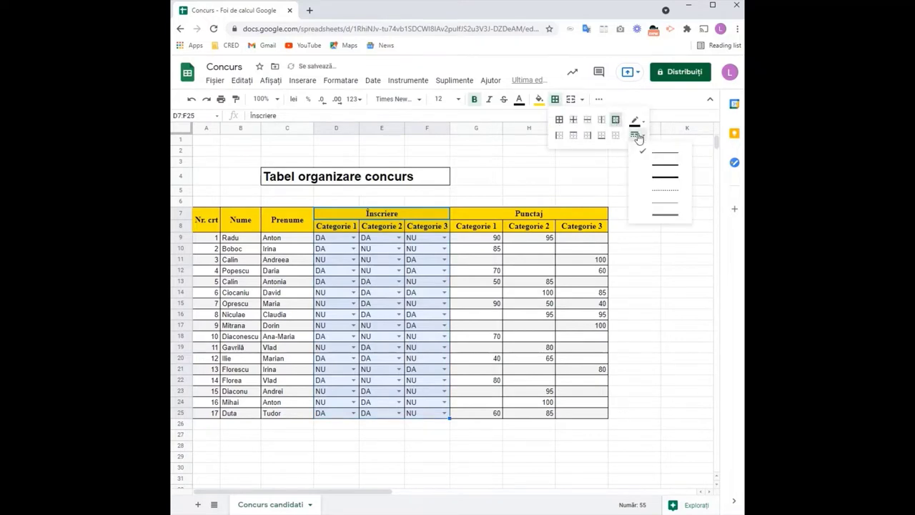
pyautogui.click(649, 177)
pyautogui.moveTo(490, 213); pyautogui.dragTo(526, 416)
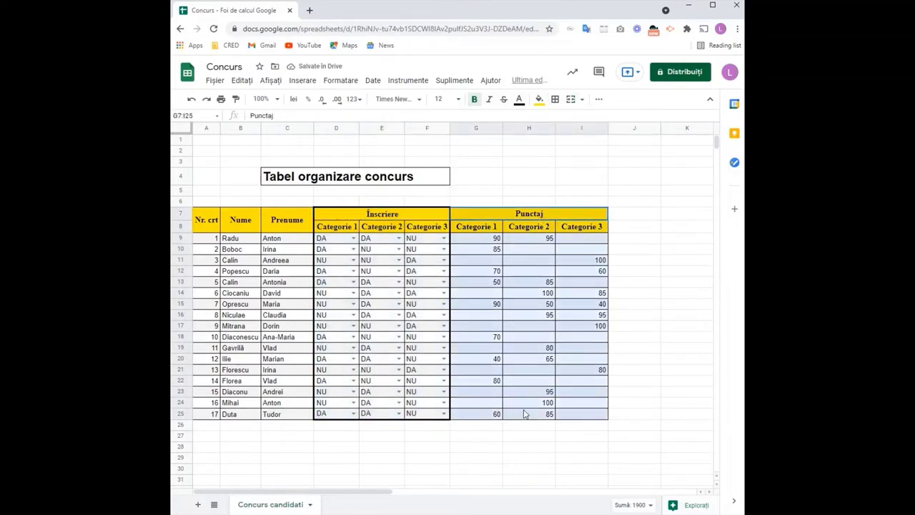
pyautogui.click(554, 102)
pyautogui.click(616, 122)
pyautogui.click(645, 202)
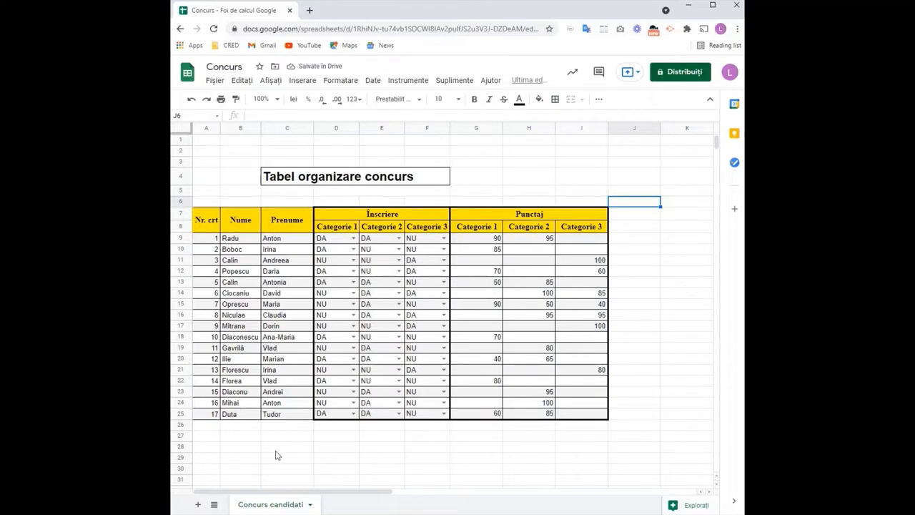
# Step: Add a blank Foaie5 sheet and copy the entire Concurs candidati sheet
pyautogui.click(198, 505)
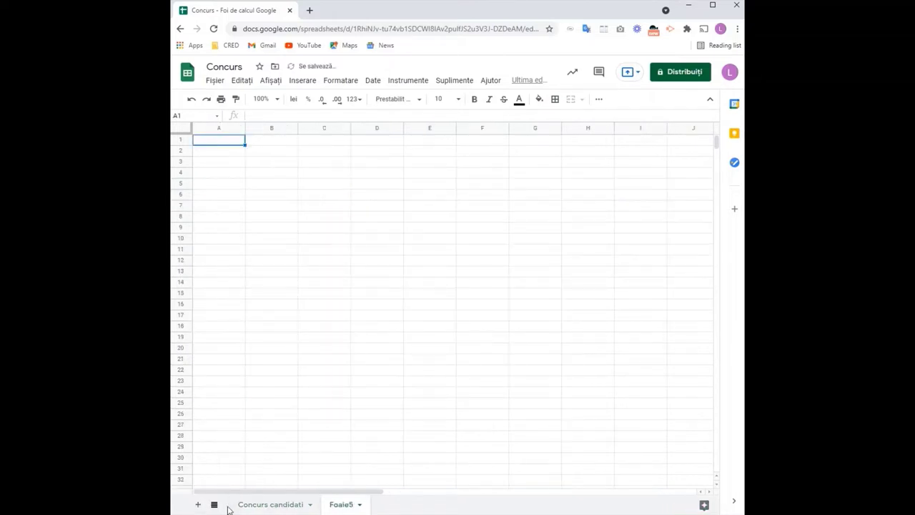
pyautogui.click(252, 507)
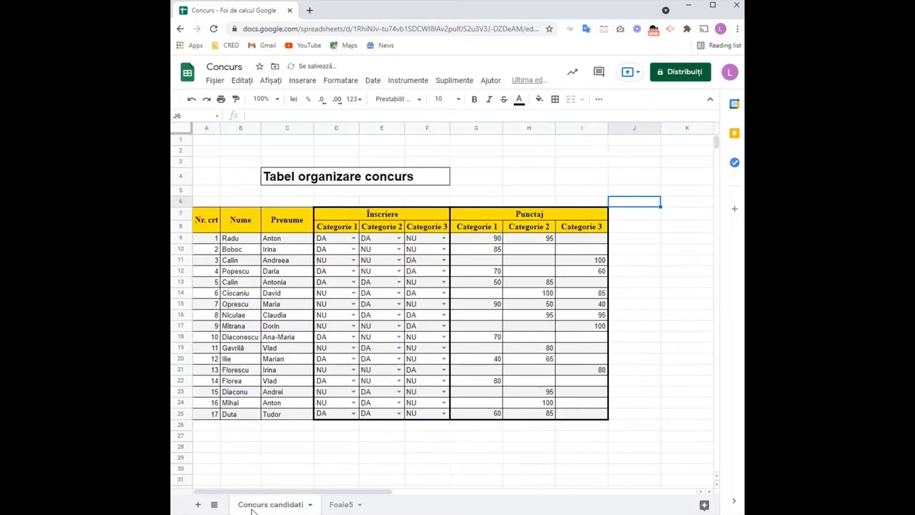
pyautogui.click(185, 129)
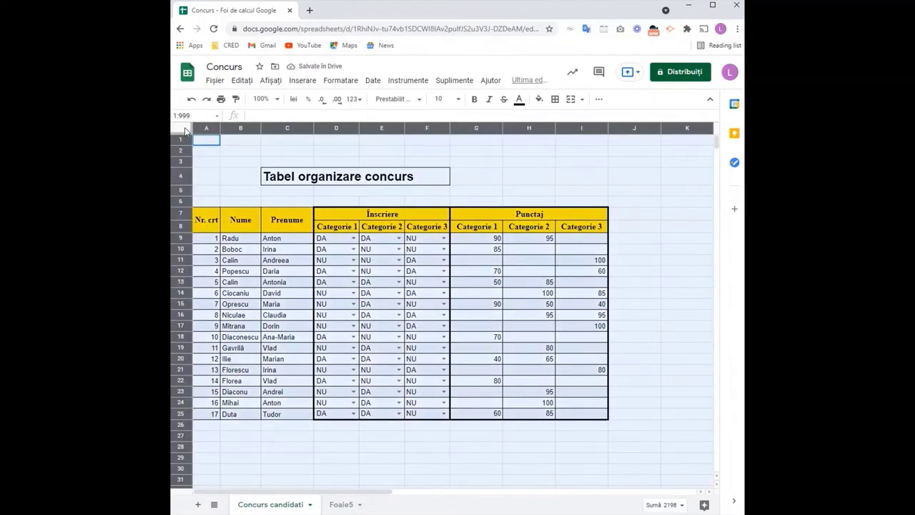
pyautogui.click(243, 80)
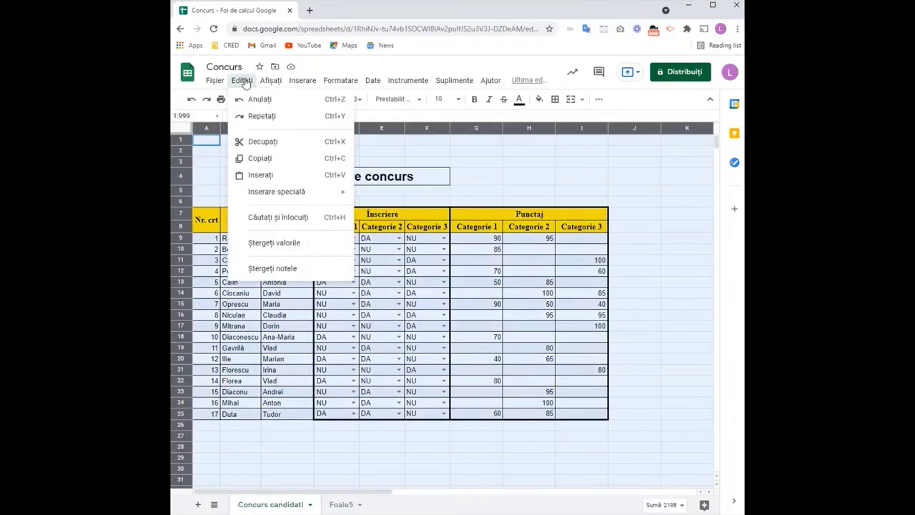
pyautogui.click(262, 158)
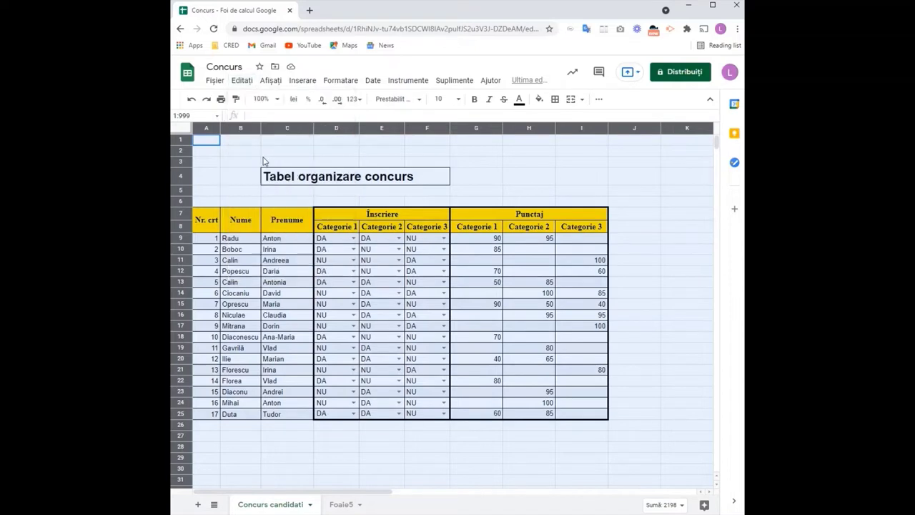
# Step: Paste the copied contest table into the Foaie5 sheet
pyautogui.click(334, 506)
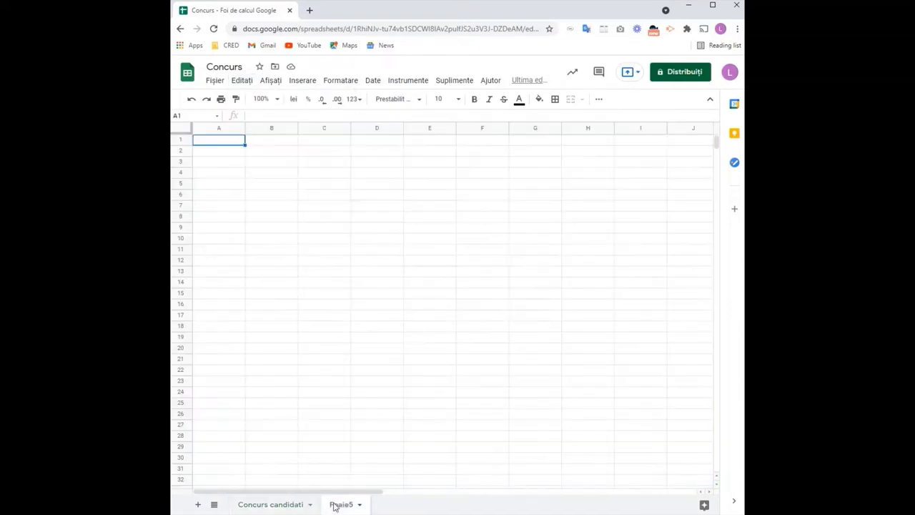
pyautogui.click(240, 82)
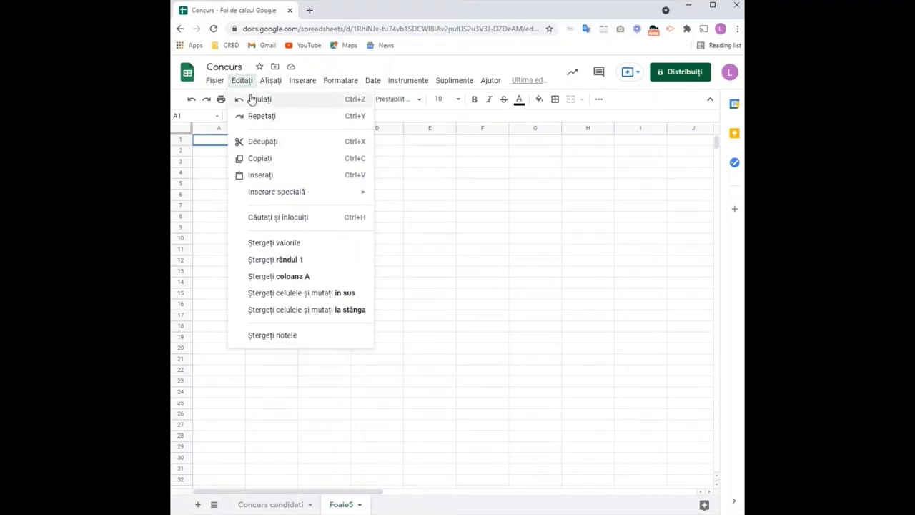
pyautogui.click(255, 179)
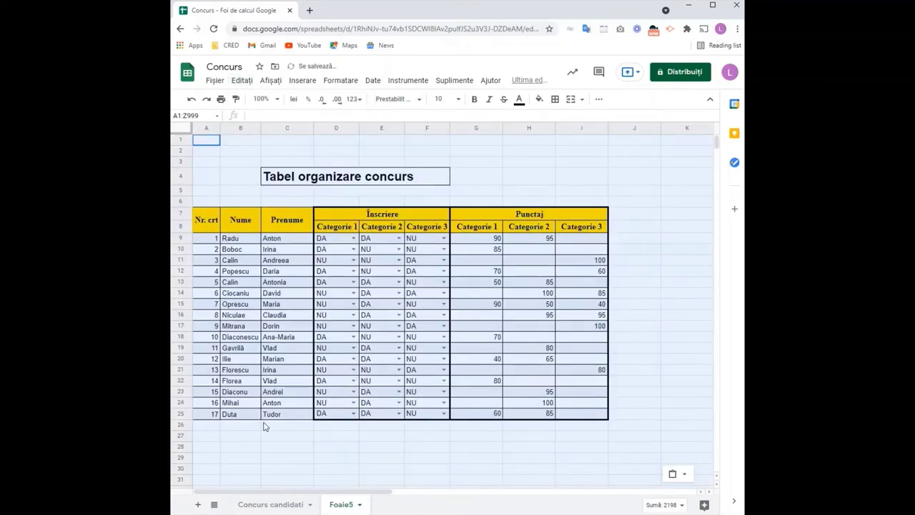
pyautogui.rightClick(339, 508)
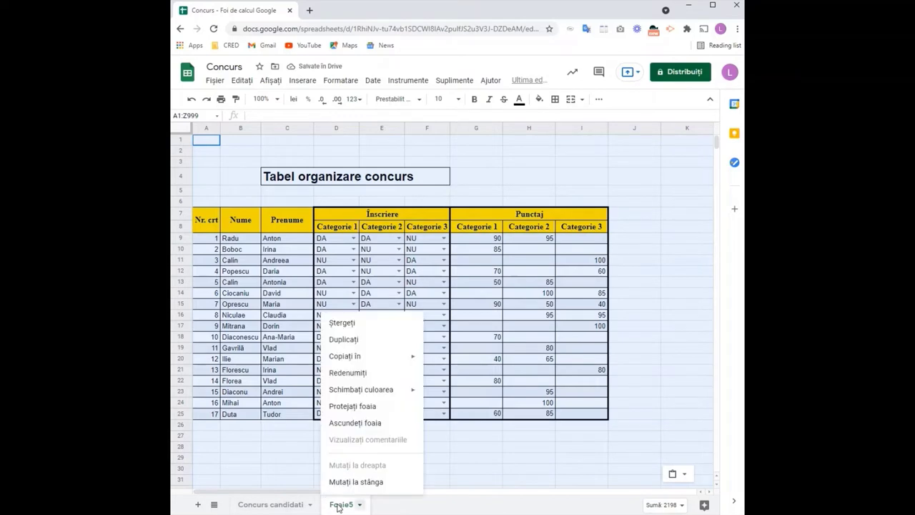
# Step: Rename the Foaie5 sheet tab to Categorie1
pyautogui.click(347, 372)
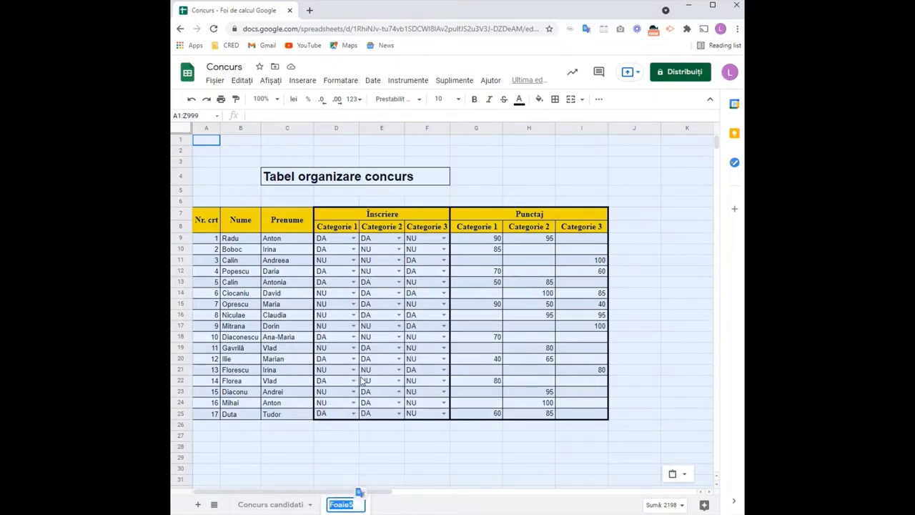
pyautogui.write('Categorie1')
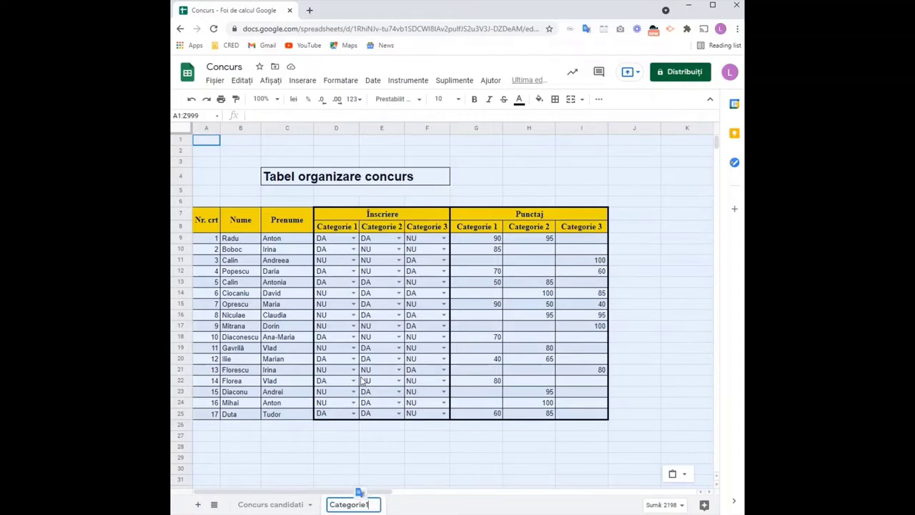
pyautogui.press('Return')
pyautogui.click(362, 449)
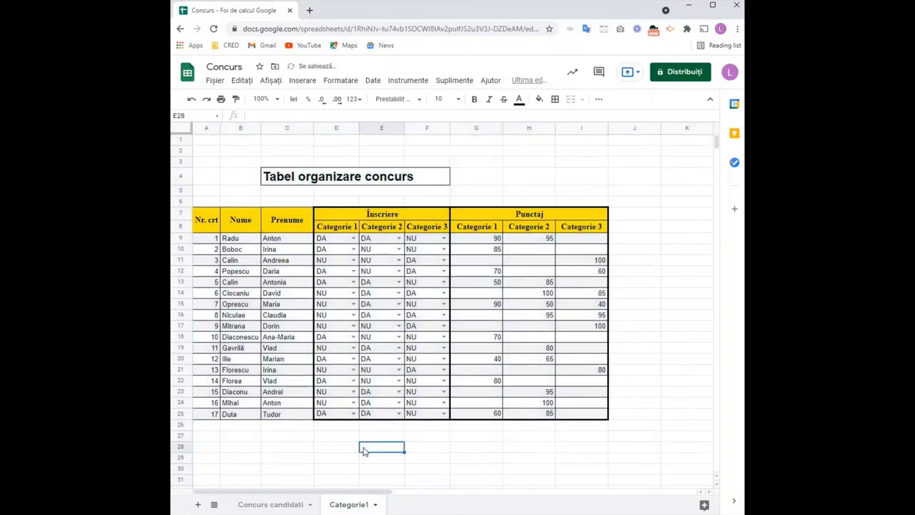
pyautogui.click(181, 214)
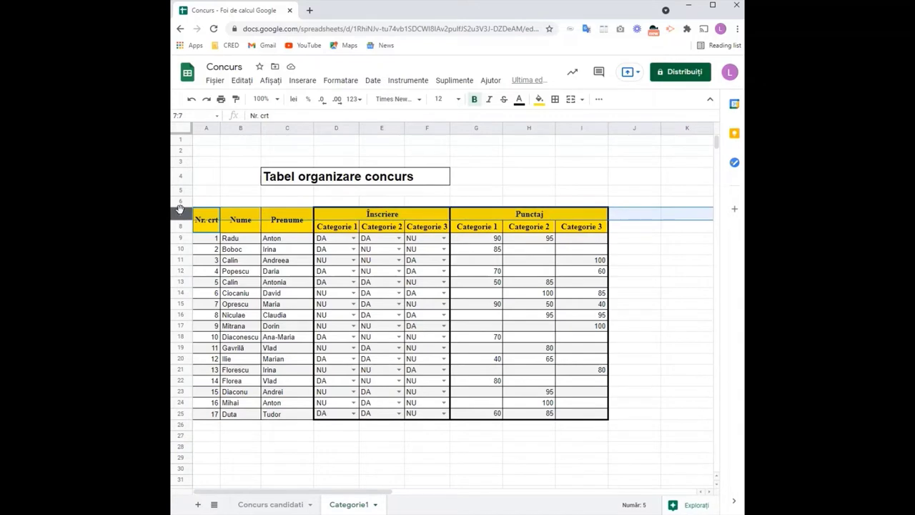
pyautogui.rightClick(181, 214)
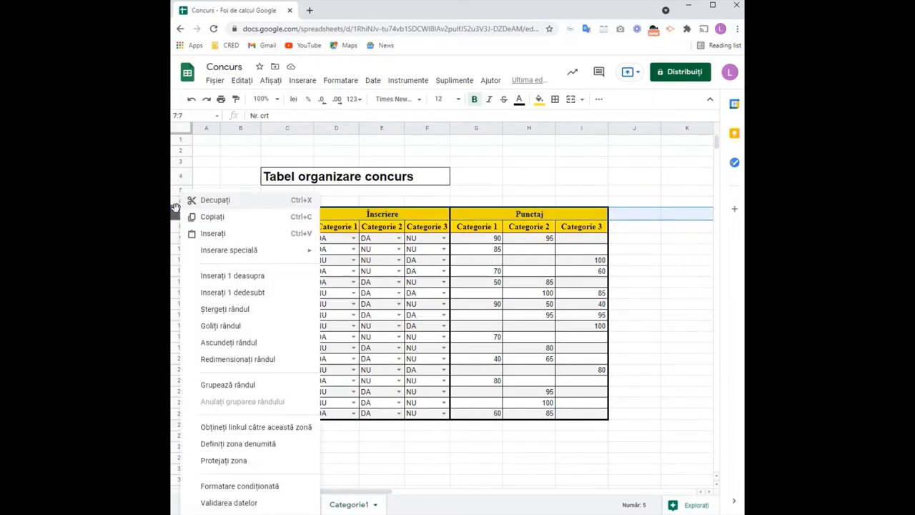
# Step: Delete the Înscriere/Punctaj header row and filter column D to show only NU
pyautogui.click(236, 311)
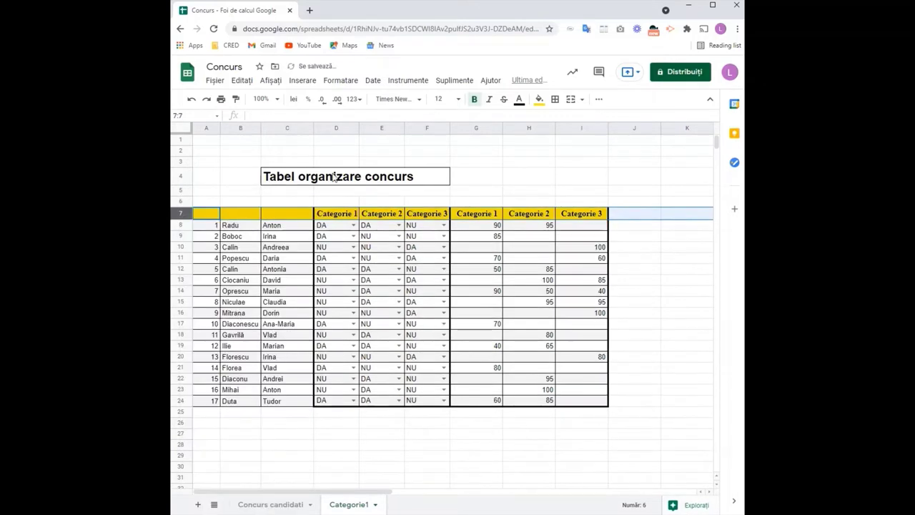
pyautogui.click(339, 214)
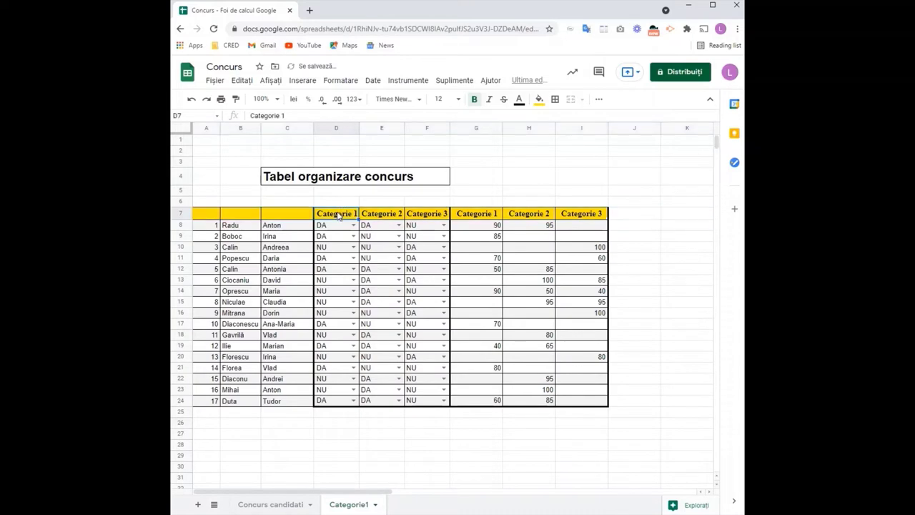
pyautogui.click(372, 80)
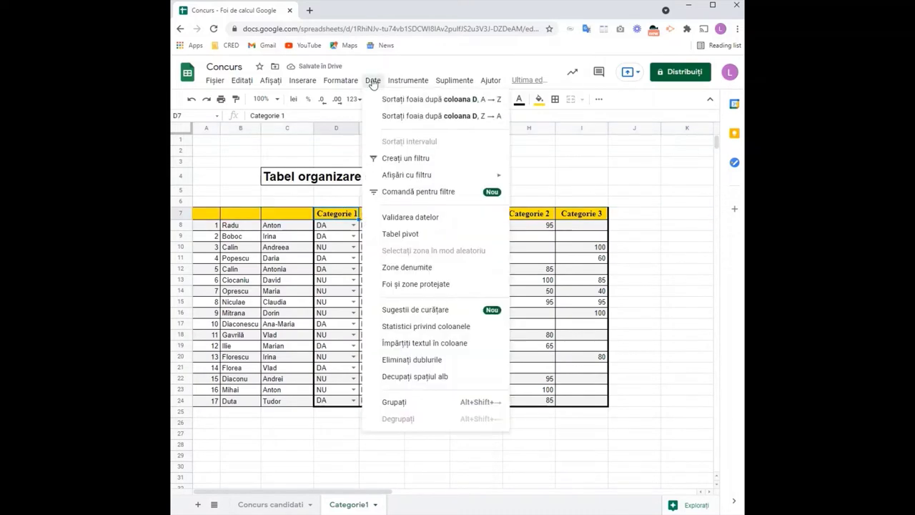
pyautogui.click(389, 160)
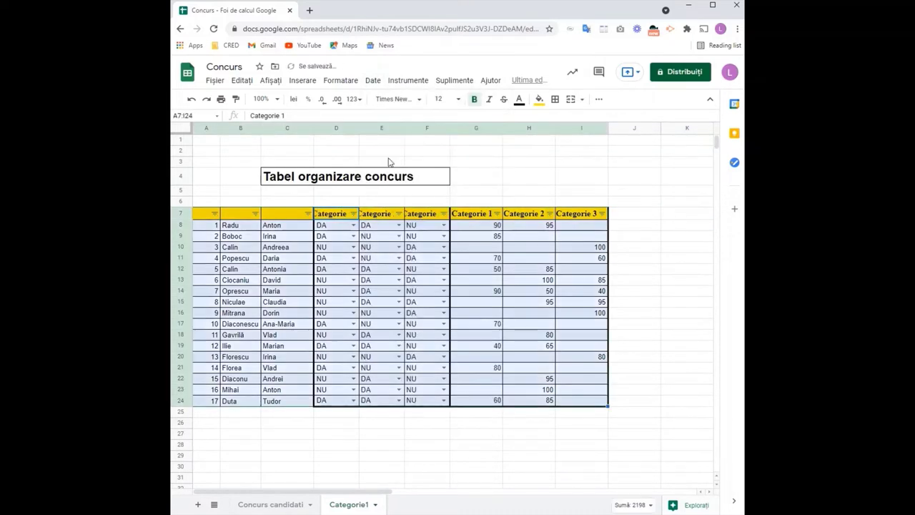
pyautogui.click(353, 213)
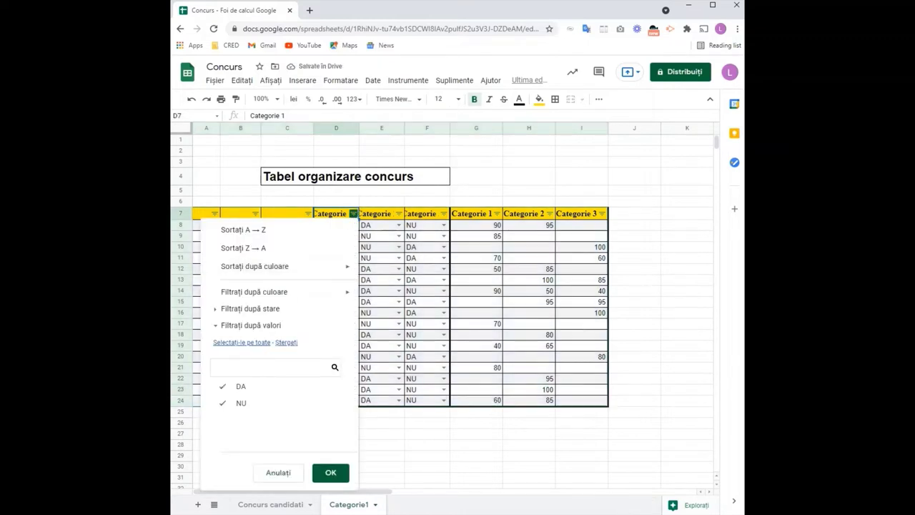
pyautogui.click(239, 389)
pyautogui.click(333, 473)
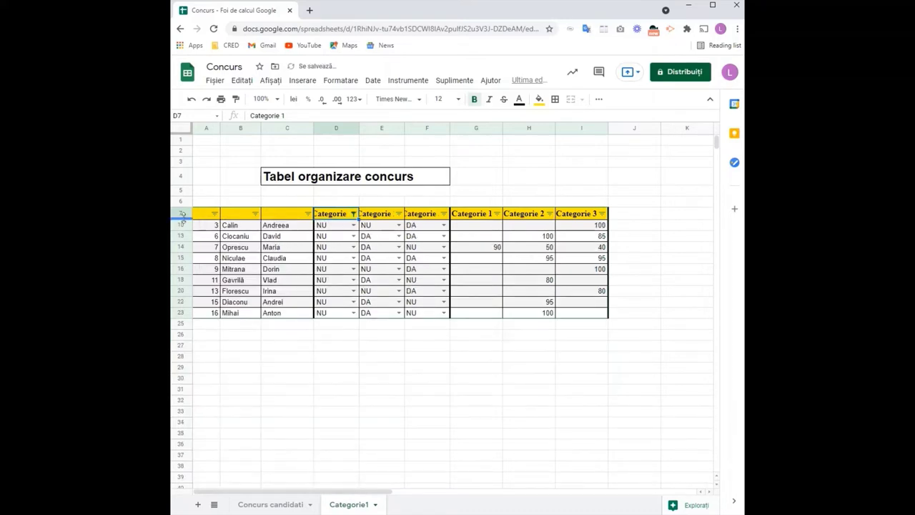
# Step: Delete all the filtered rows of candidates not enrolled in Categorie 1
pyautogui.moveTo(180, 224); pyautogui.dragTo(179, 312)
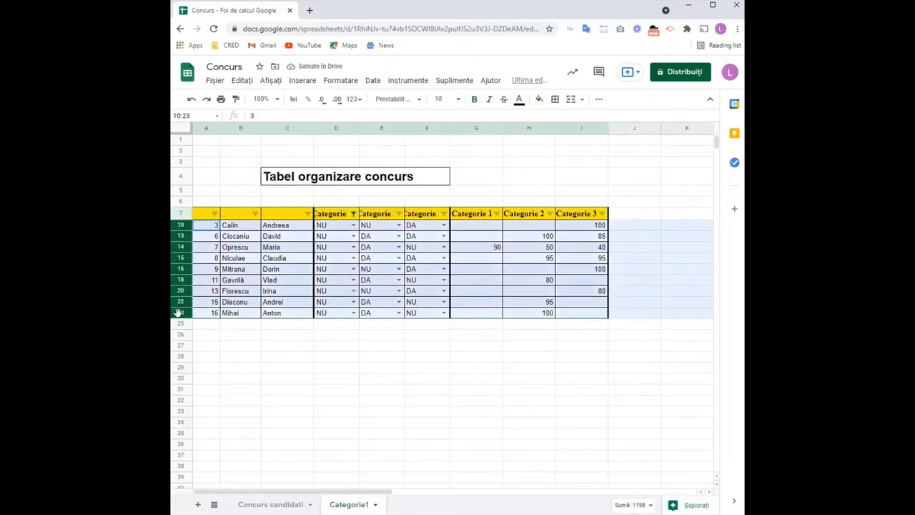
pyautogui.rightClick(179, 313)
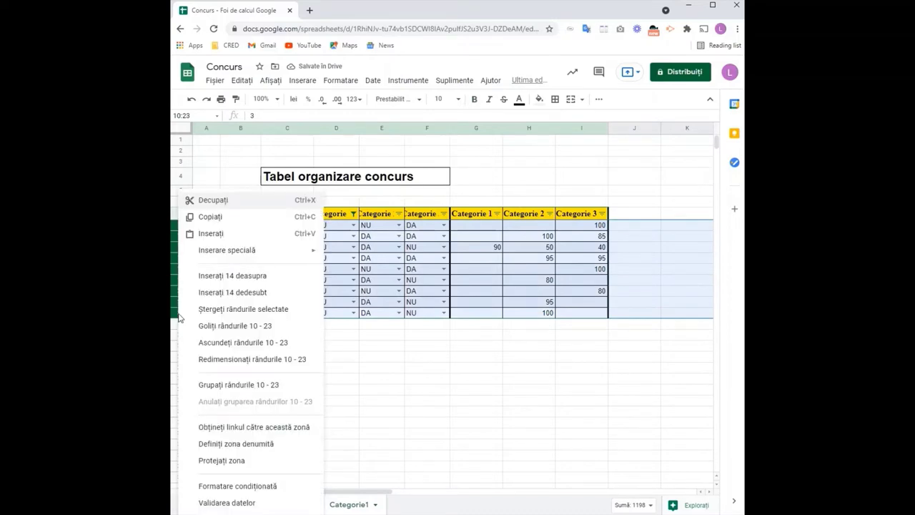
pyautogui.click(213, 312)
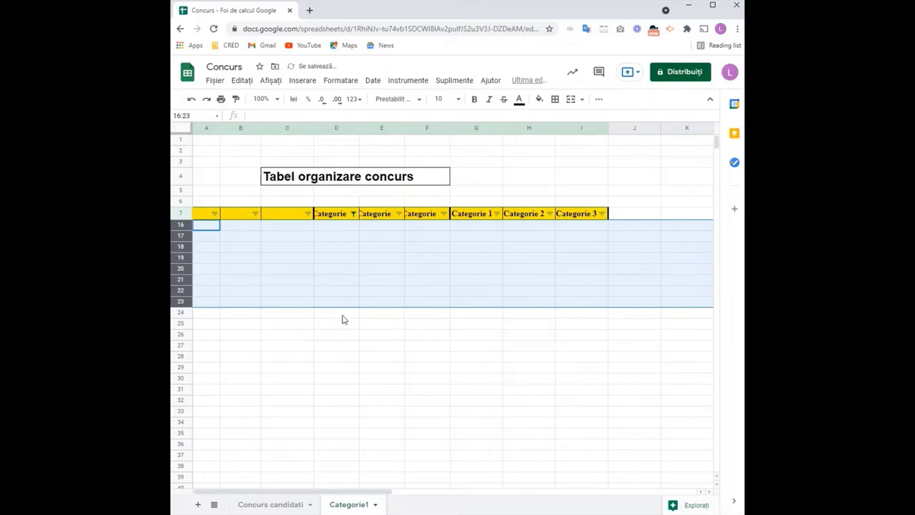
pyautogui.click(342, 315)
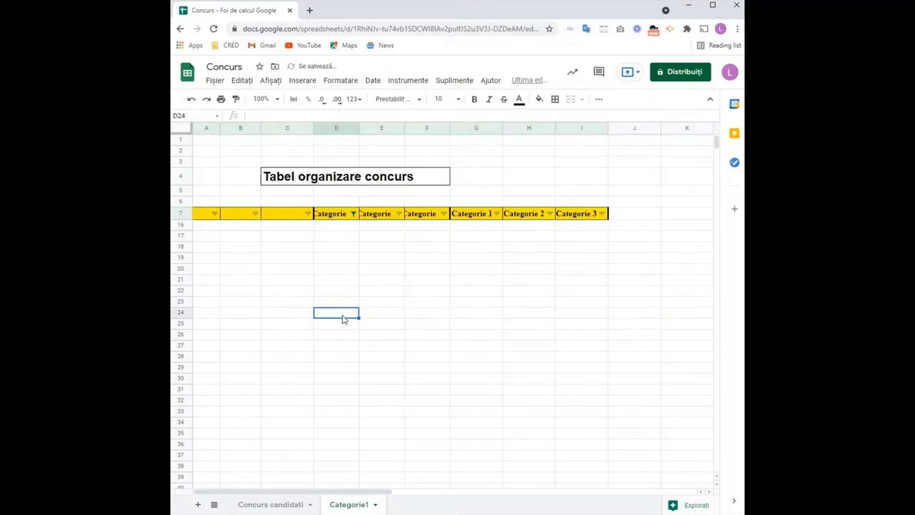
# Step: Restore the DA entries in the column D filter, then remove the filter
pyautogui.click(353, 214)
pyautogui.click(240, 386)
pyautogui.click(329, 473)
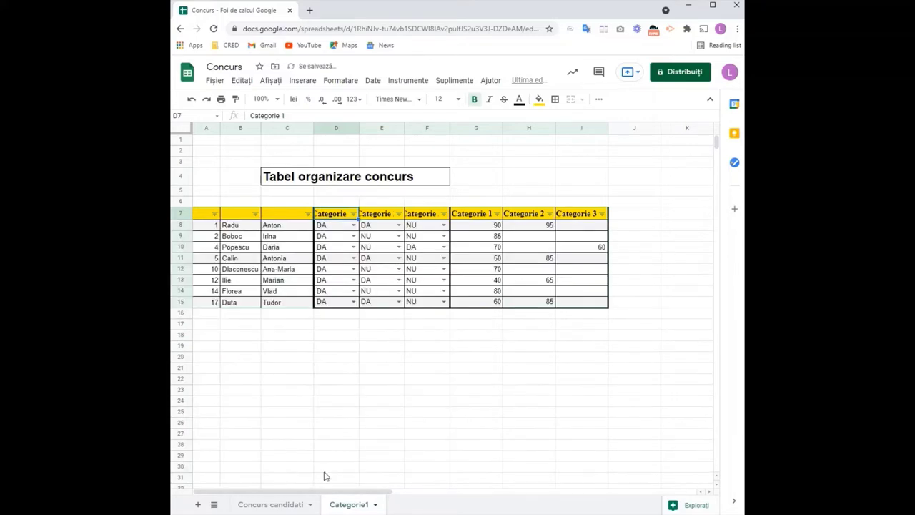
pyautogui.click(374, 81)
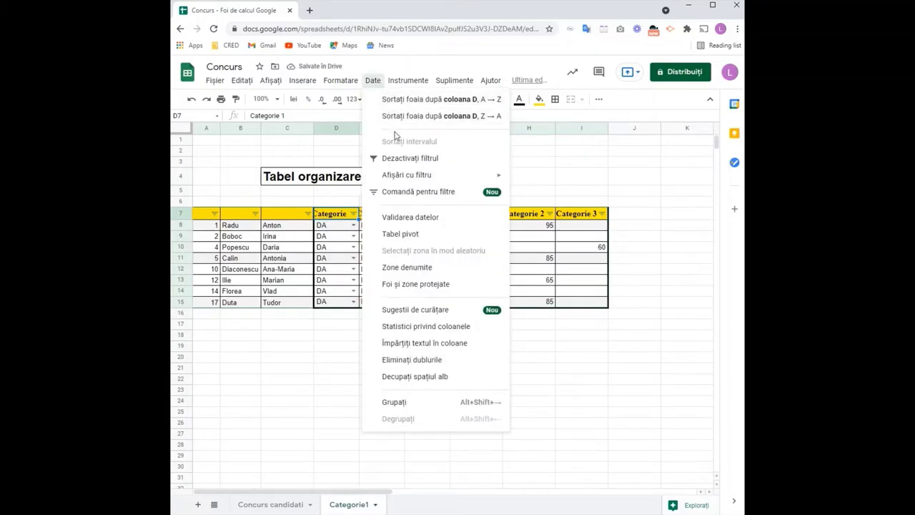
pyautogui.click(393, 160)
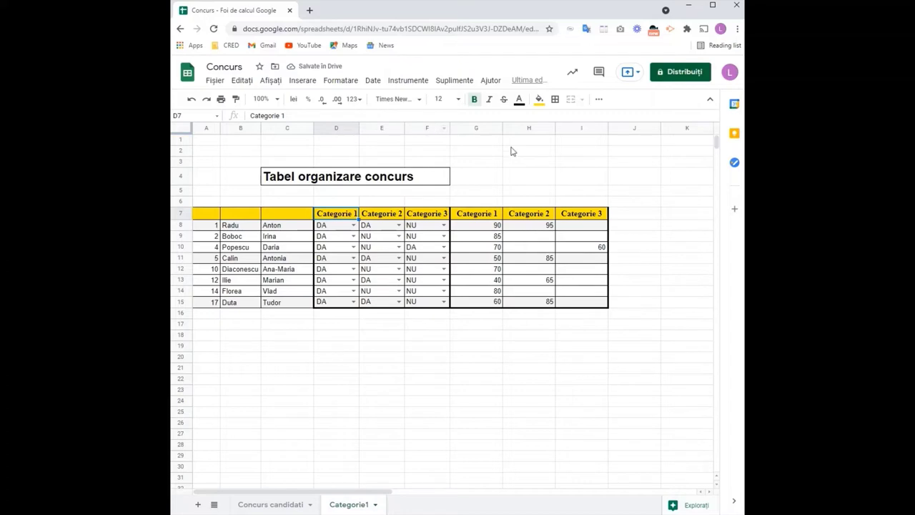
# Step: Delete the Categorie 2 and Categorie 3 score and entry columns, keeping only Categorie 1
pyautogui.click(522, 128)
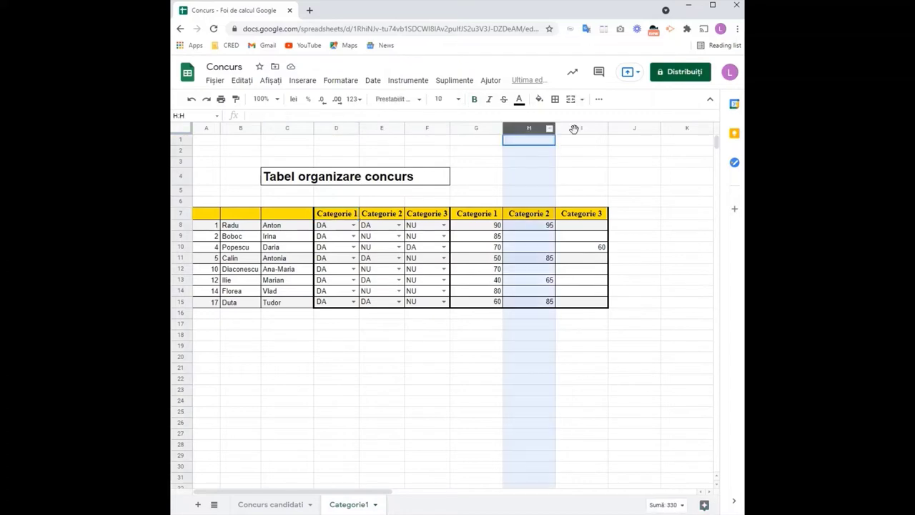
pyautogui.keyDown('shift'); pyautogui.click(575, 128); pyautogui.keyUp('shift')
pyautogui.rightClick(576, 130)
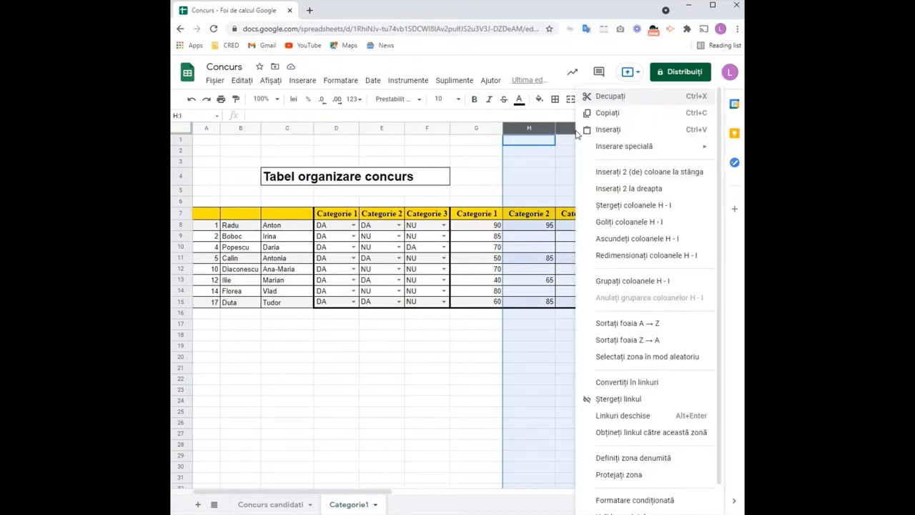
pyautogui.click(629, 207)
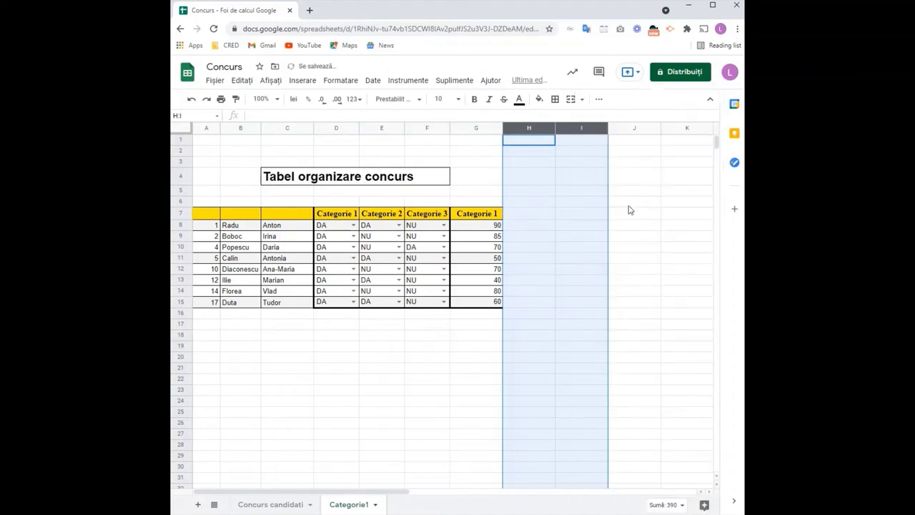
pyautogui.click(381, 130)
pyautogui.keyDown('shift'); pyautogui.click(426, 130); pyautogui.keyUp('shift')
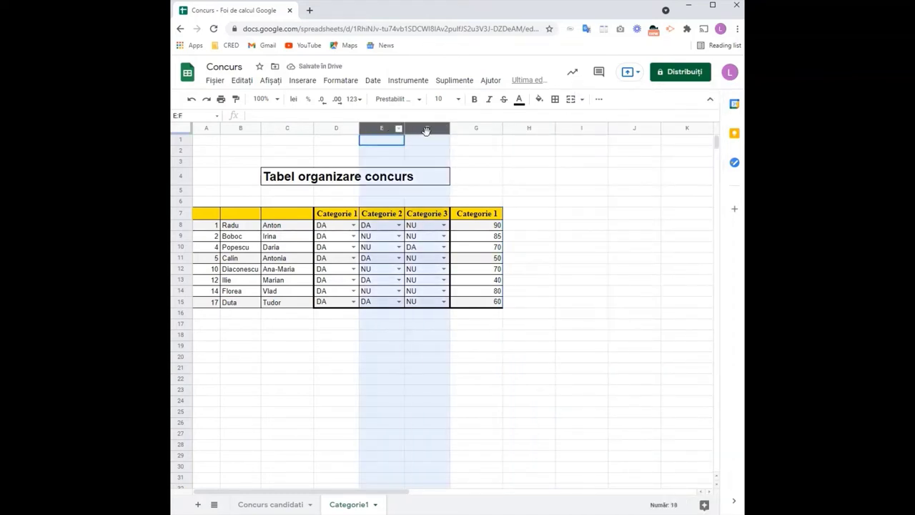
pyautogui.rightClick(427, 132)
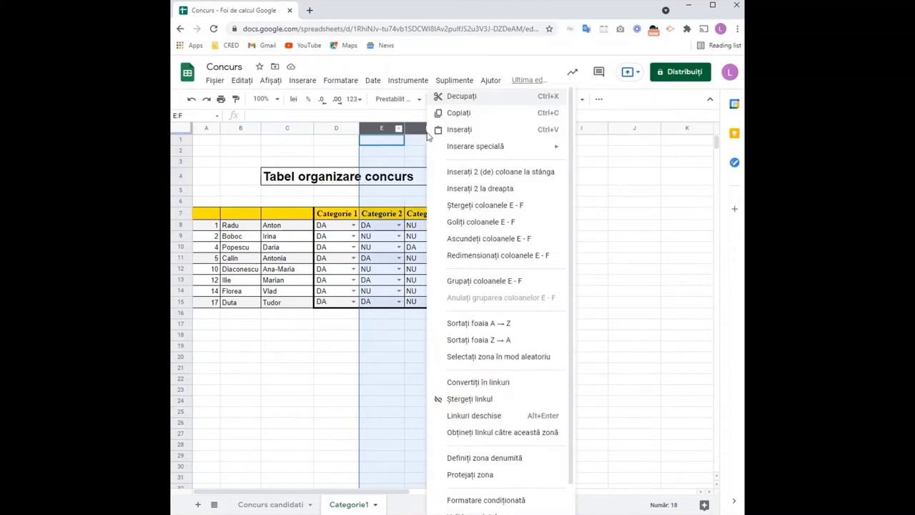
pyautogui.click(445, 208)
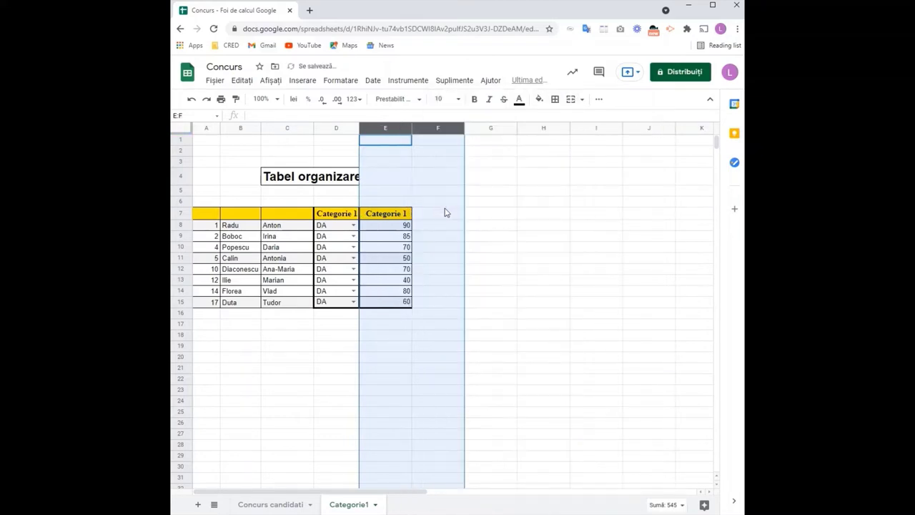
# Step: Enter the headers Nr. crt, Nume and Prenume in A7, B7 and C7
pyautogui.click(208, 215)
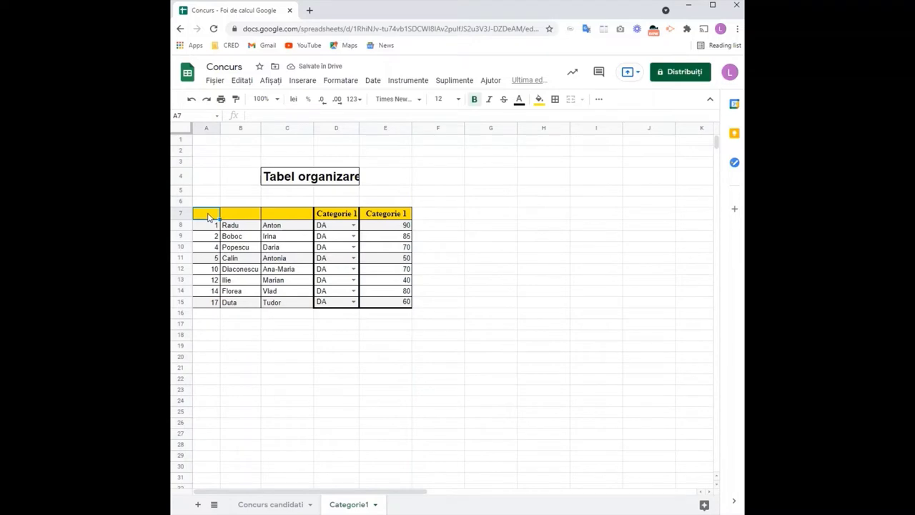
pyautogui.write('Nr. crt')
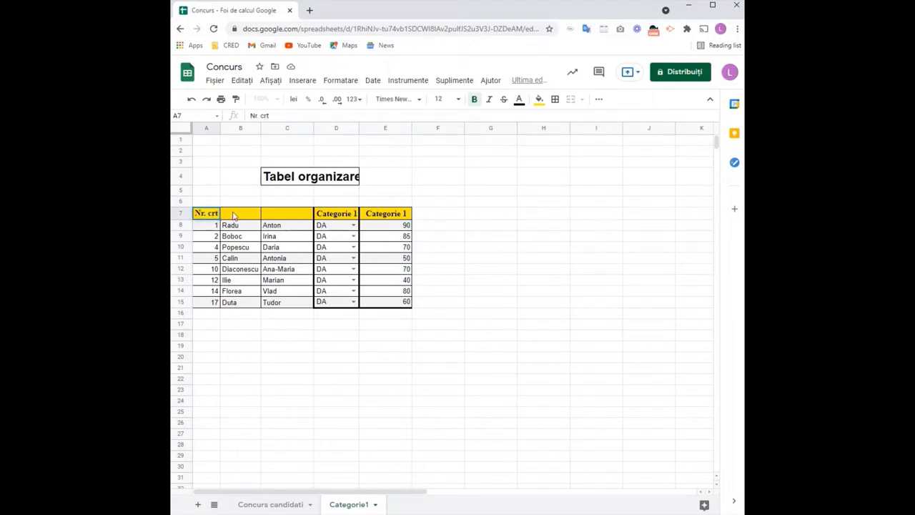
pyautogui.click(233, 216)
pyautogui.write('Nume')
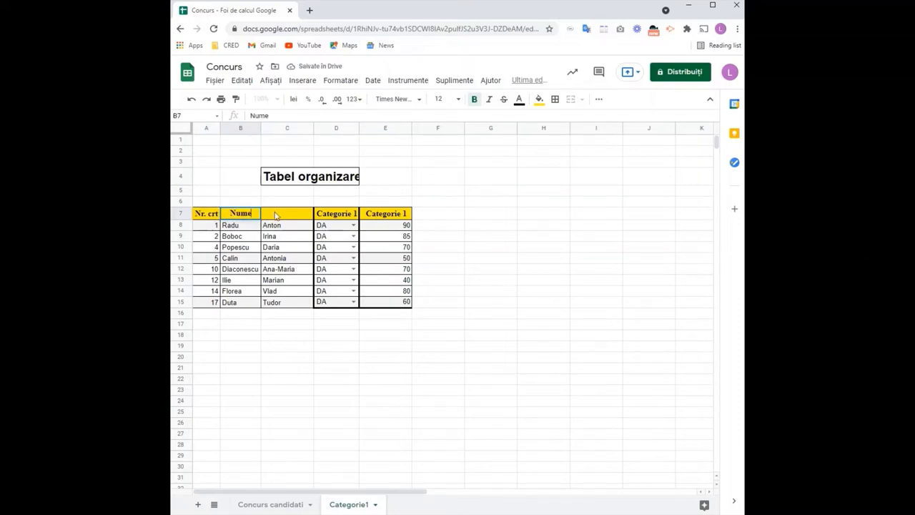
pyautogui.click(276, 216)
pyautogui.write('Prenume')
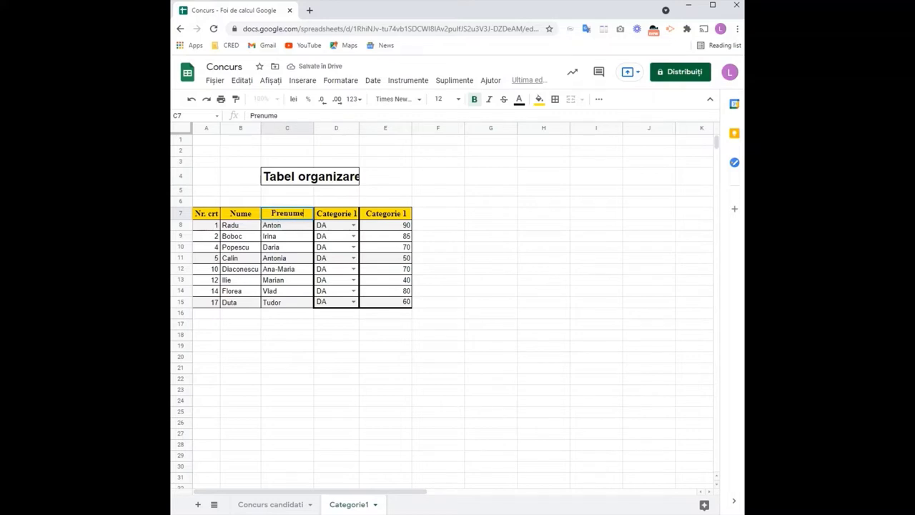
pyautogui.press('Return')
pyautogui.moveTo(207, 228); pyautogui.dragTo(386, 237)
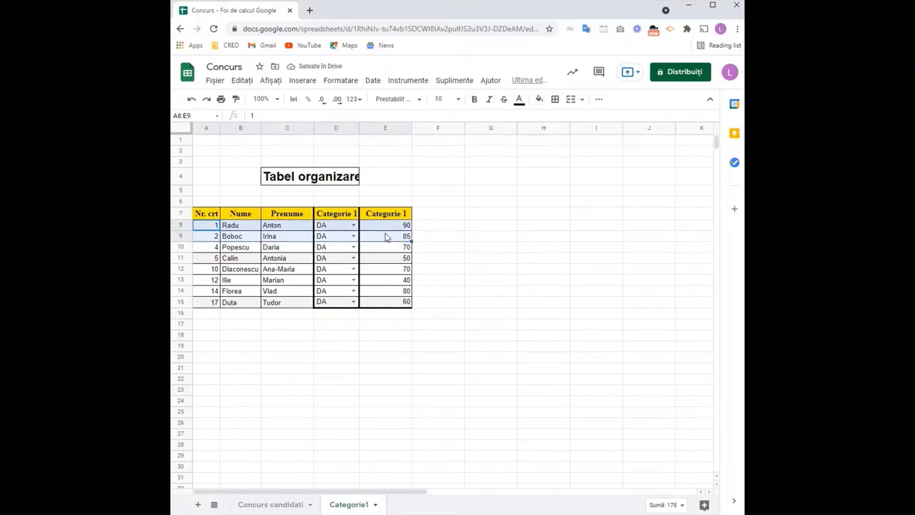
# Step: Copy the formatting of rows 8–9 onto rows 10–15 with Paste special > Format only
pyautogui.click(248, 83)
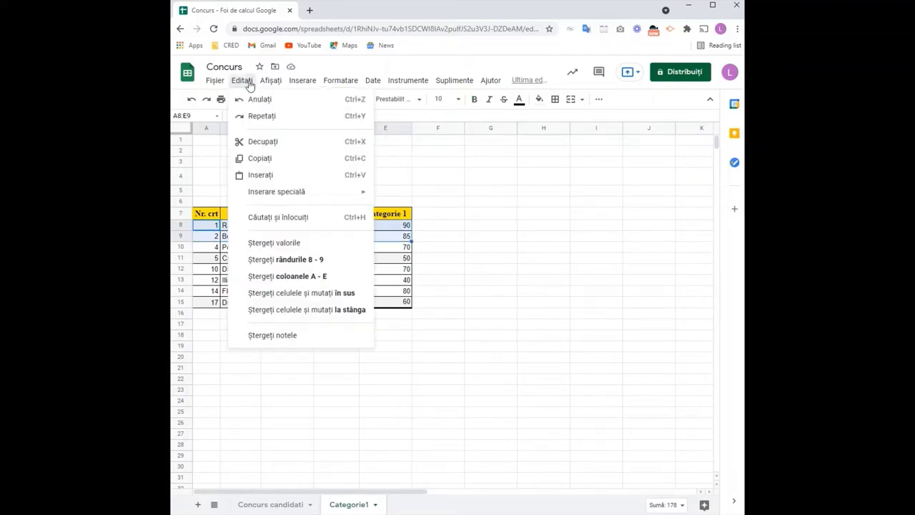
pyautogui.click(261, 159)
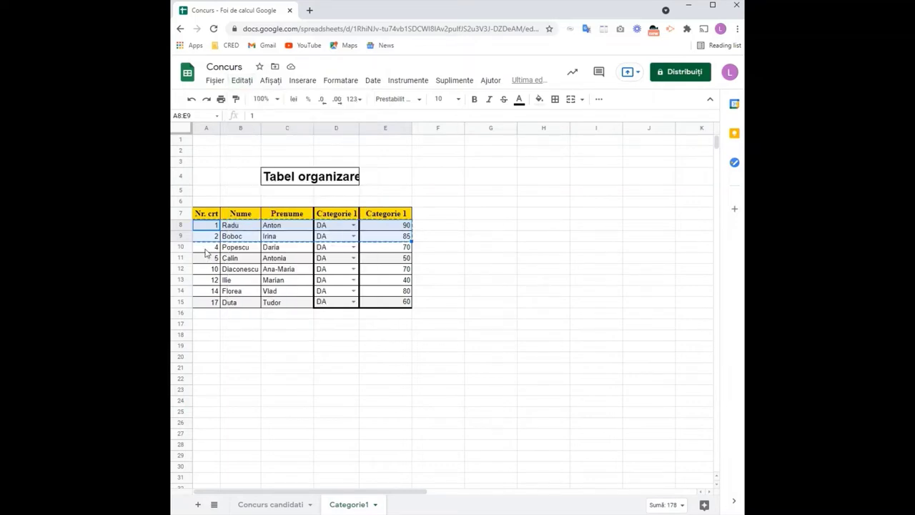
pyautogui.moveTo(205, 252); pyautogui.dragTo(379, 306)
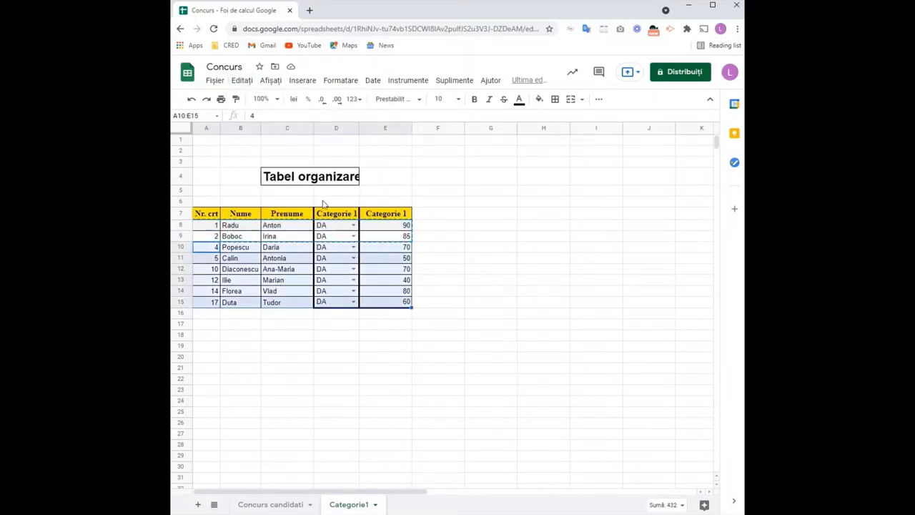
pyautogui.click(242, 81)
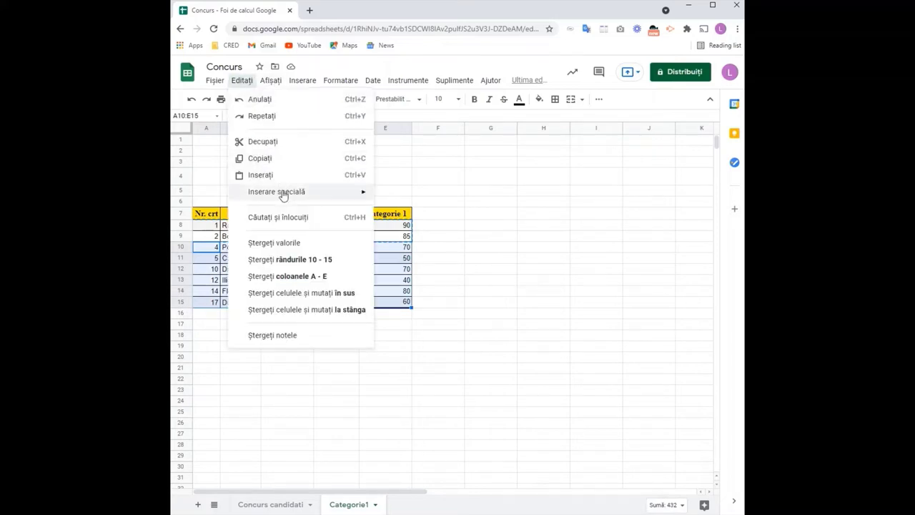
pyautogui.moveTo(284, 194)
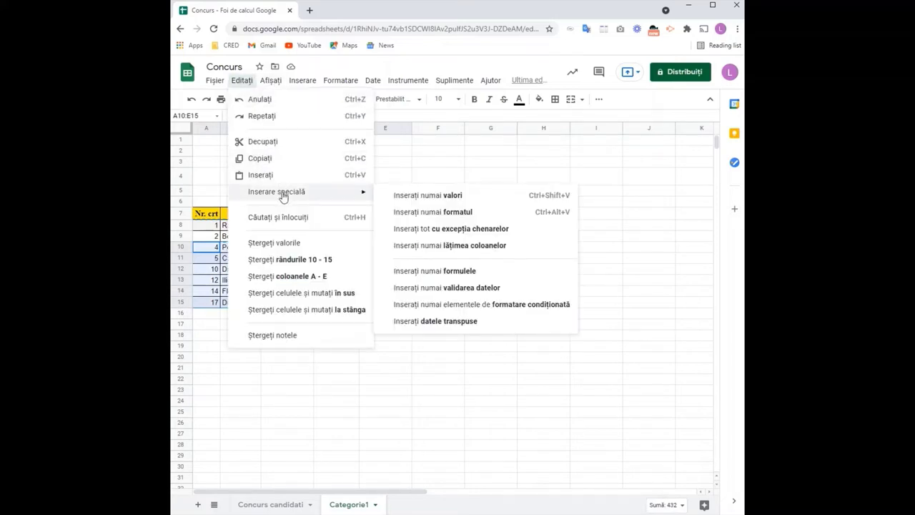
pyautogui.click(412, 212)
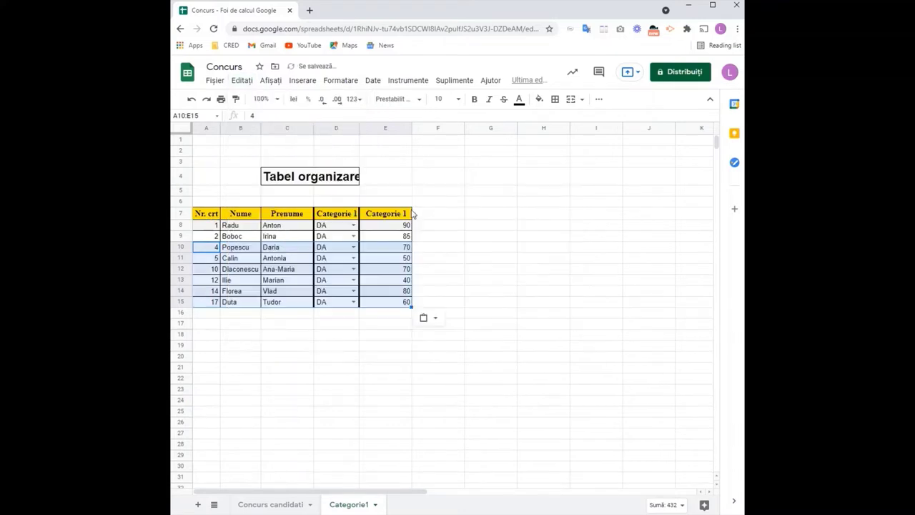
pyautogui.click(453, 238)
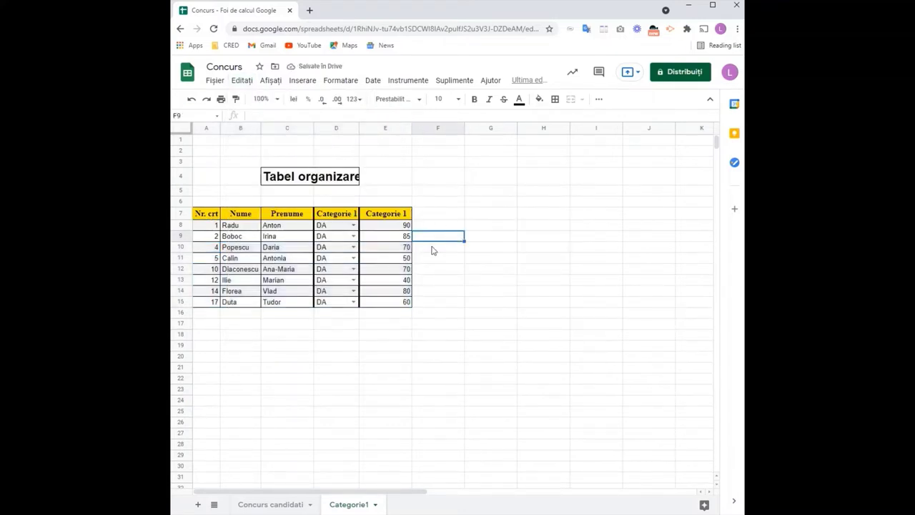
# Step: Apply thin all-cell borders to the table A7:E15
pyautogui.moveTo(214, 216); pyautogui.dragTo(385, 302)
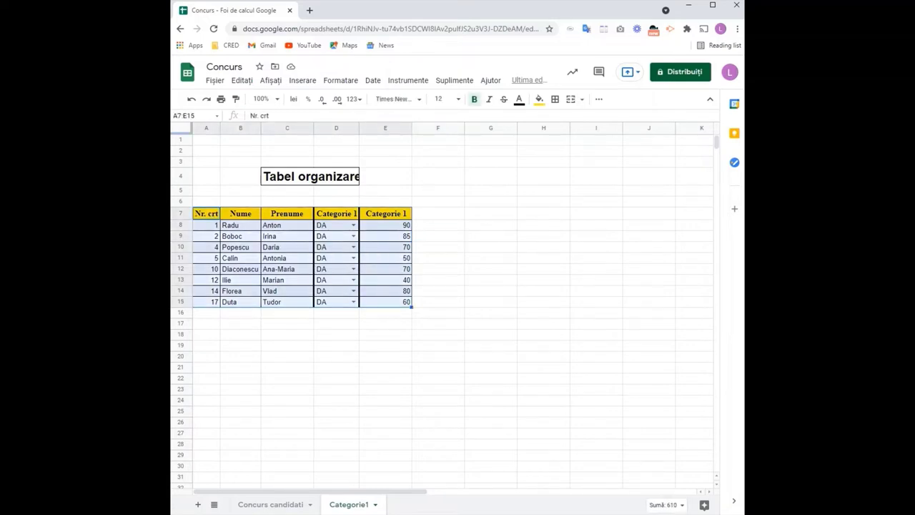
pyautogui.click(556, 99)
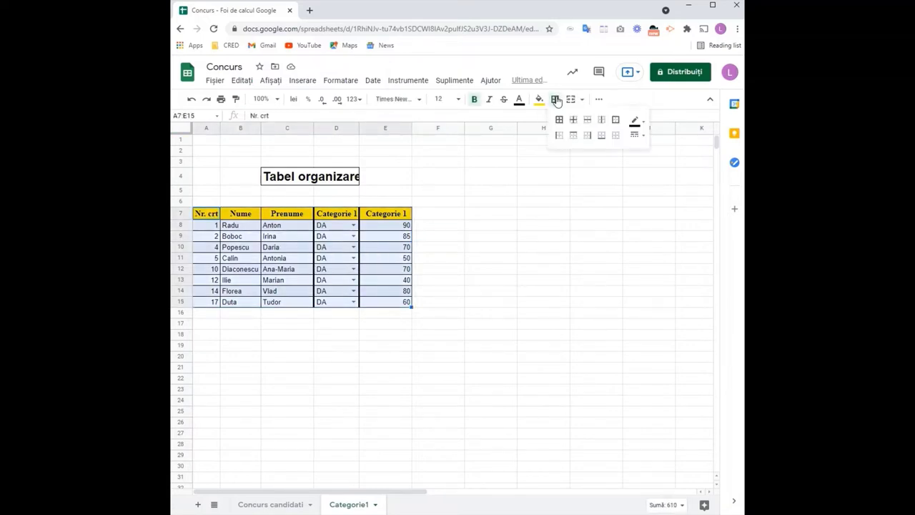
pyautogui.click(635, 122)
pyautogui.click(636, 135)
pyautogui.click(635, 135)
pyautogui.click(652, 154)
pyautogui.click(559, 119)
pyautogui.click(487, 308)
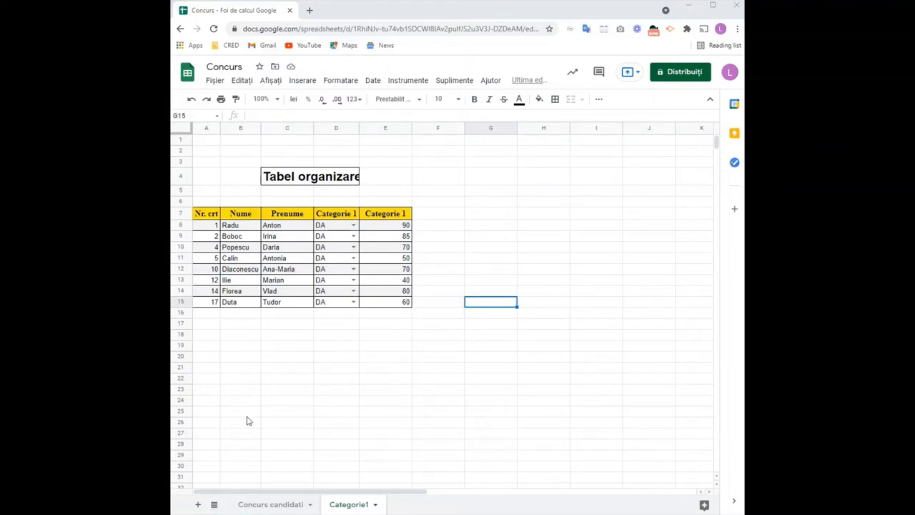
pyautogui.click(272, 179)
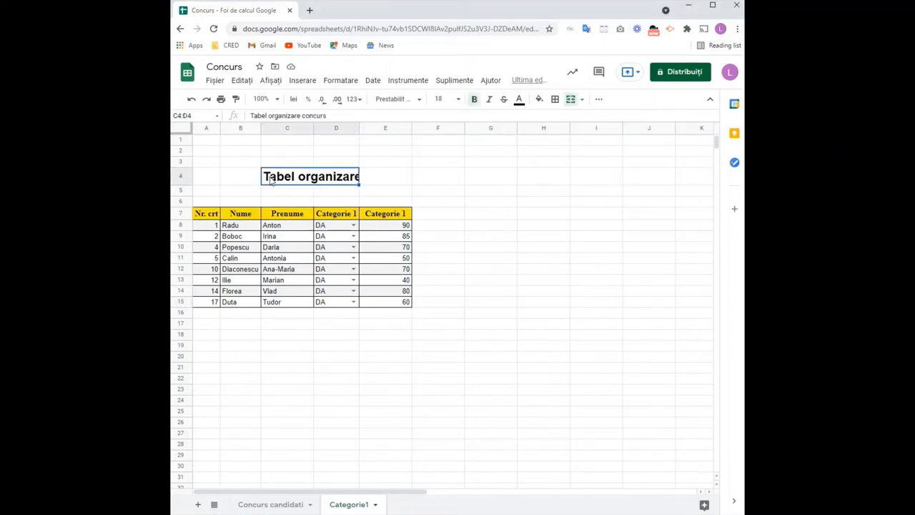
# Step: Title the sheet 'Categorie 1' and renumber the entrants 1 to 8 in column A
pyautogui.write('Categorie 1')
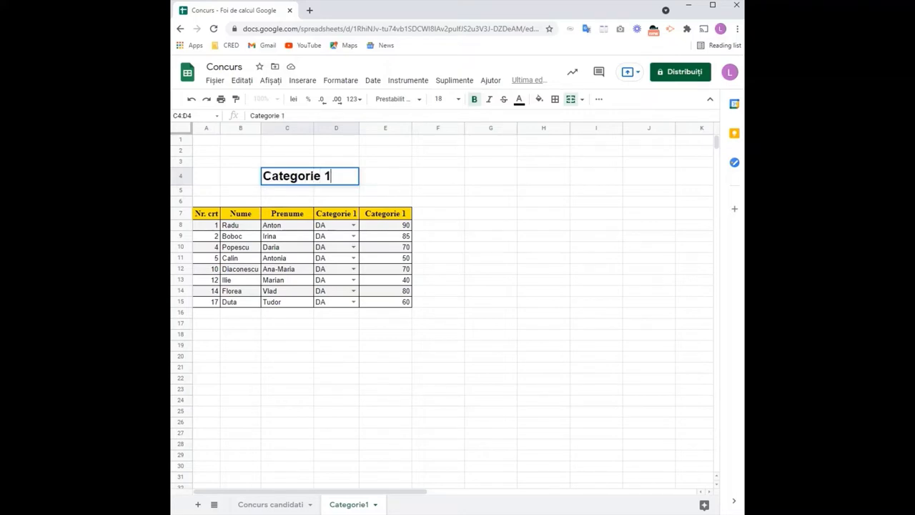
pyautogui.click(217, 421)
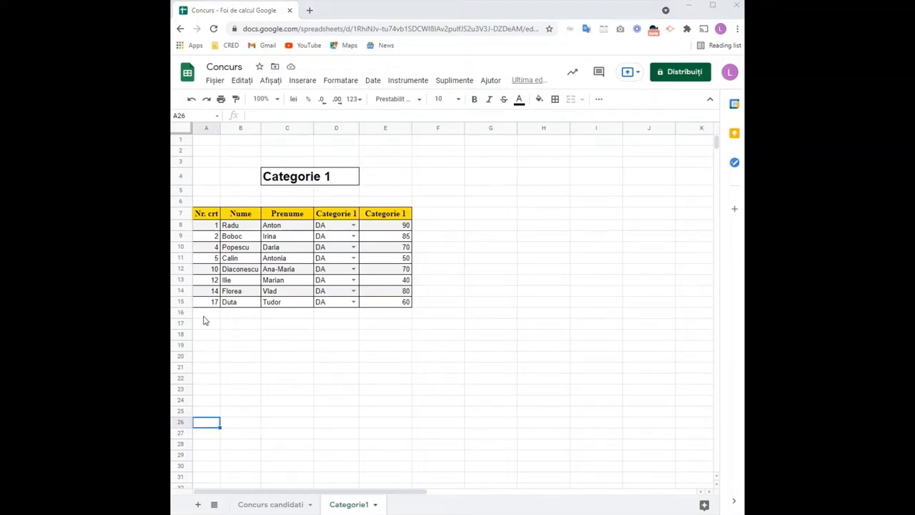
pyautogui.moveTo(206, 226); pyautogui.dragTo(216, 240)
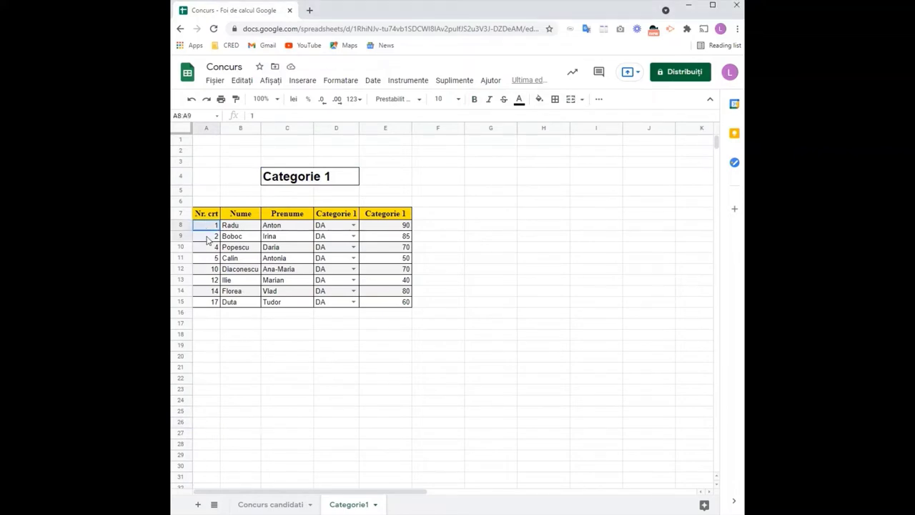
pyautogui.moveTo(219, 241); pyautogui.dragTo(220, 307)
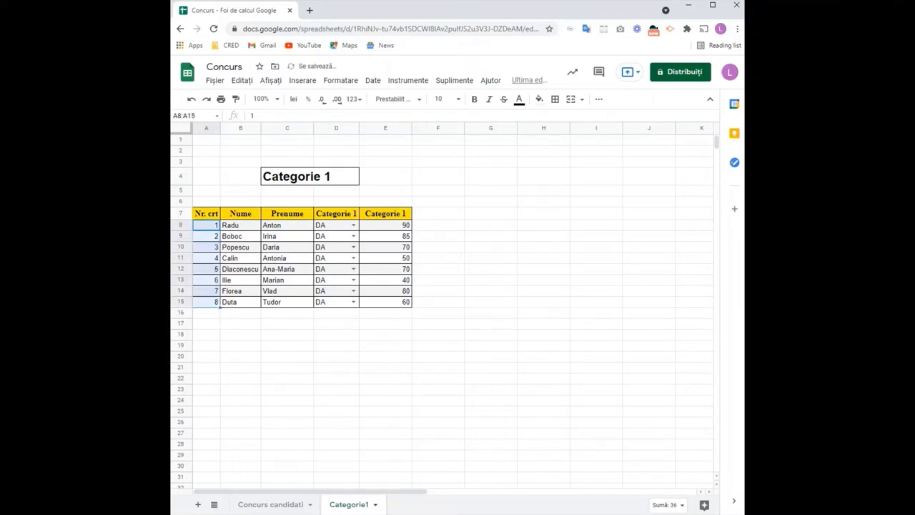
pyautogui.click(215, 467)
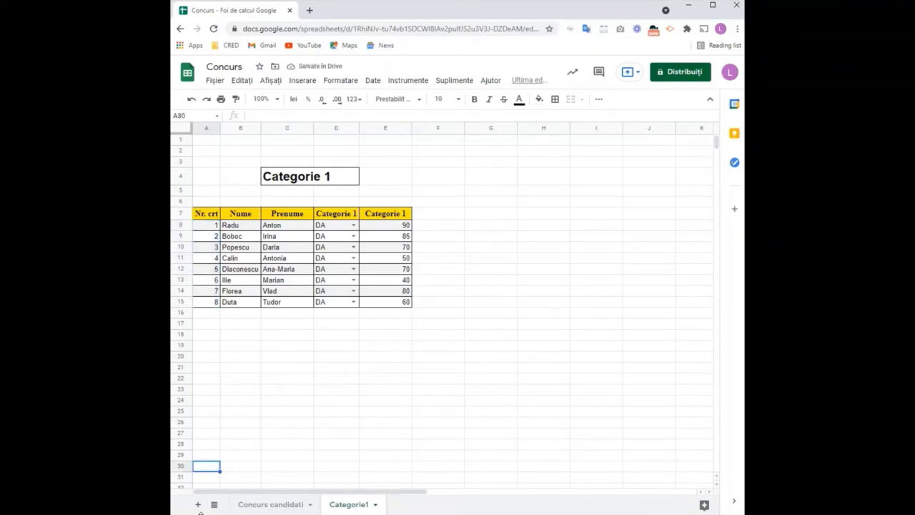
# Step: Head the score column E7 'Punctaj' and correct the D7 header to 'Categorie 1'
pyautogui.click(386, 218)
pyautogui.write('Punctaj')
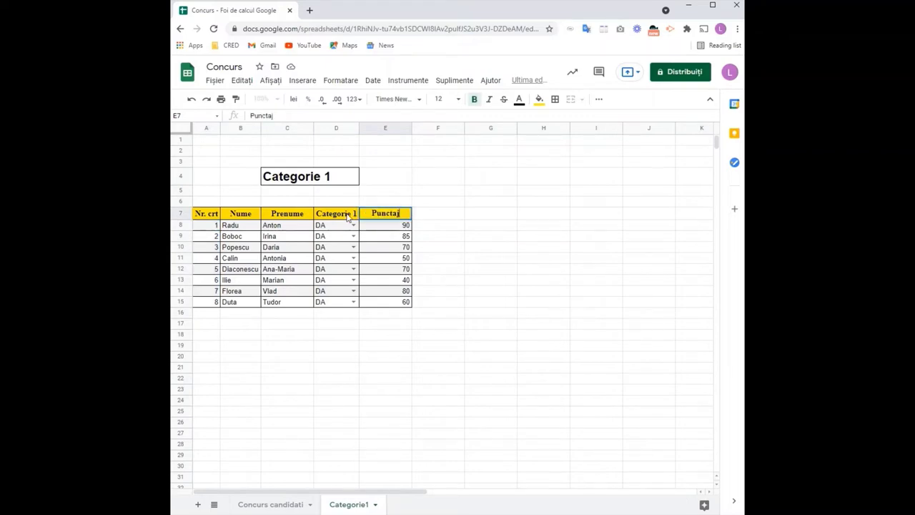
pyautogui.click(348, 217)
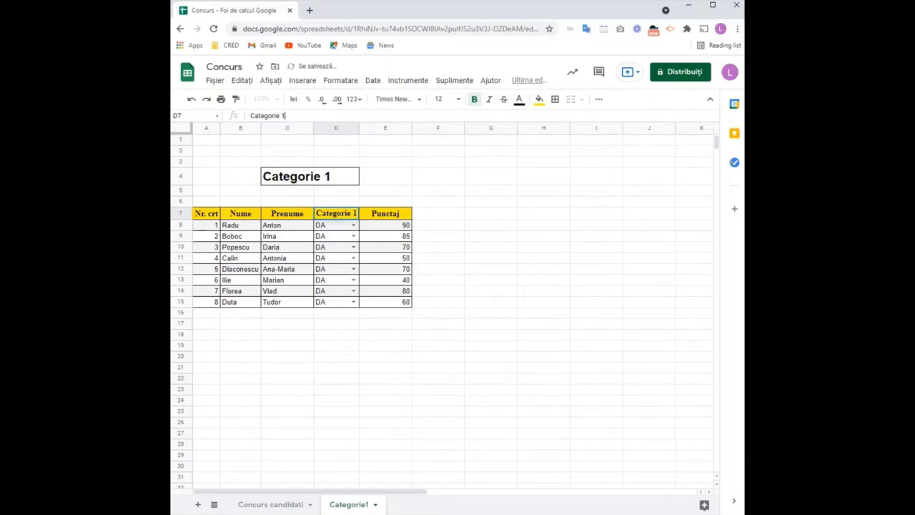
pyautogui.press('BackSpace')
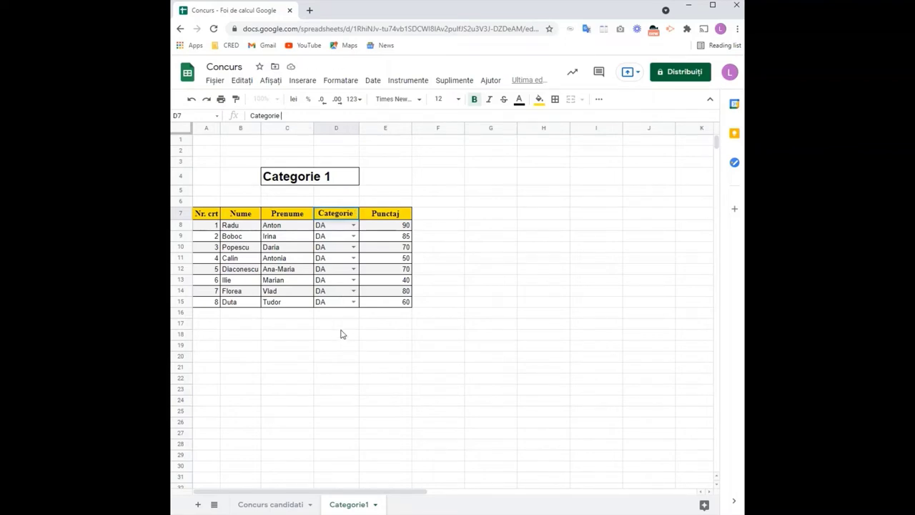
pyautogui.write('1')
pyautogui.click(303, 421)
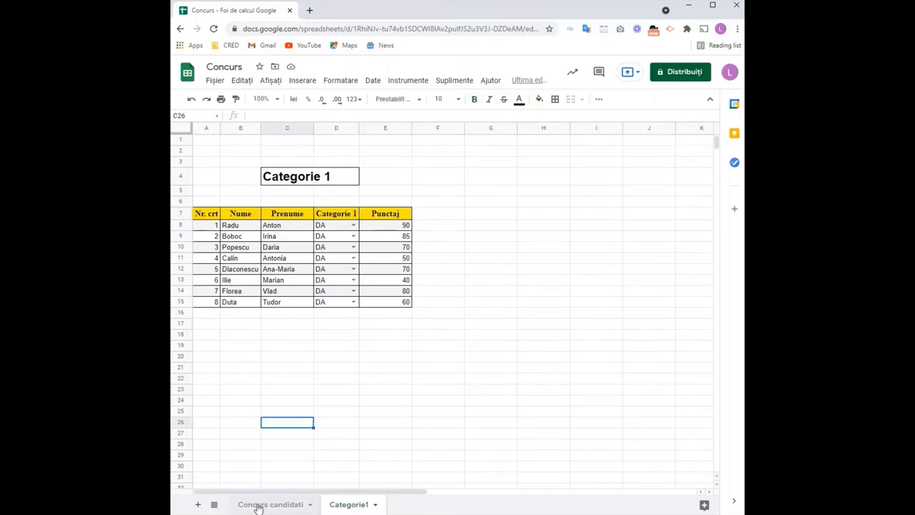
# Step: Duplicate the Concurs candidati sheet and rename the copy 'Categorie2'
pyautogui.rightClick(255, 504)
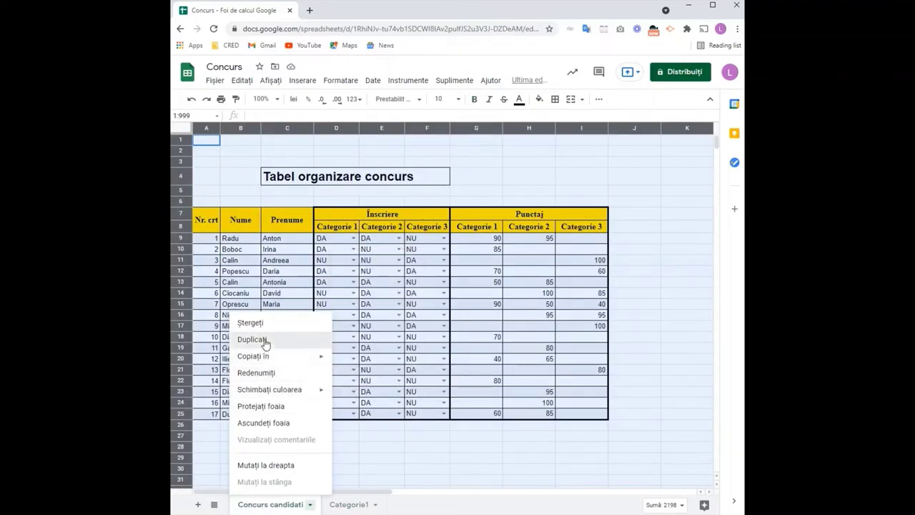
pyautogui.click(264, 341)
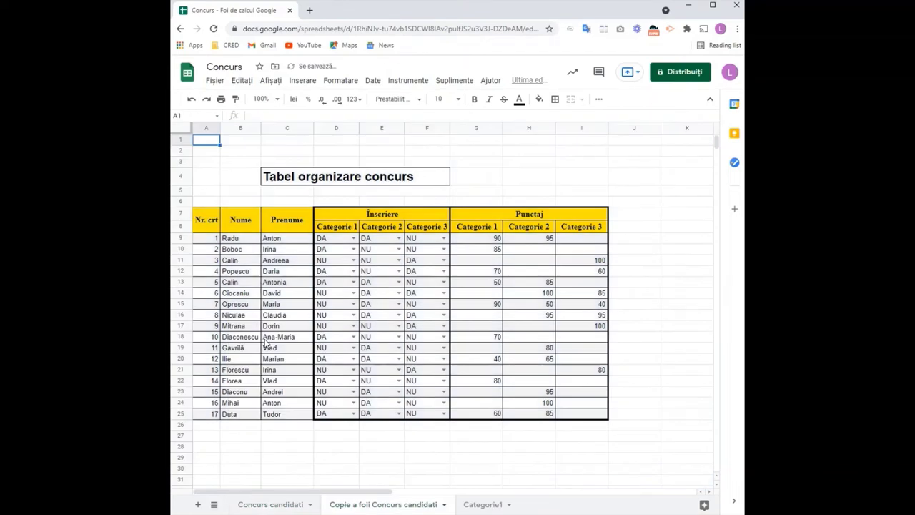
pyautogui.rightClick(358, 506)
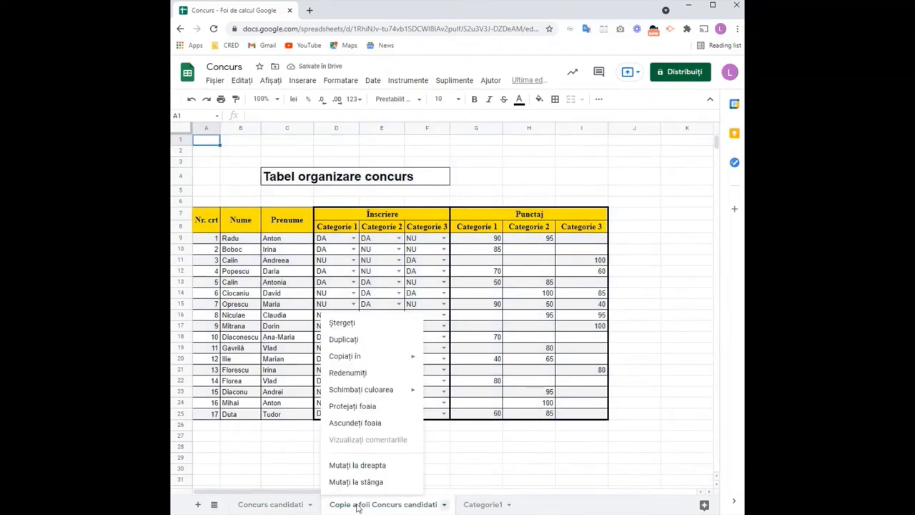
pyautogui.click(363, 372)
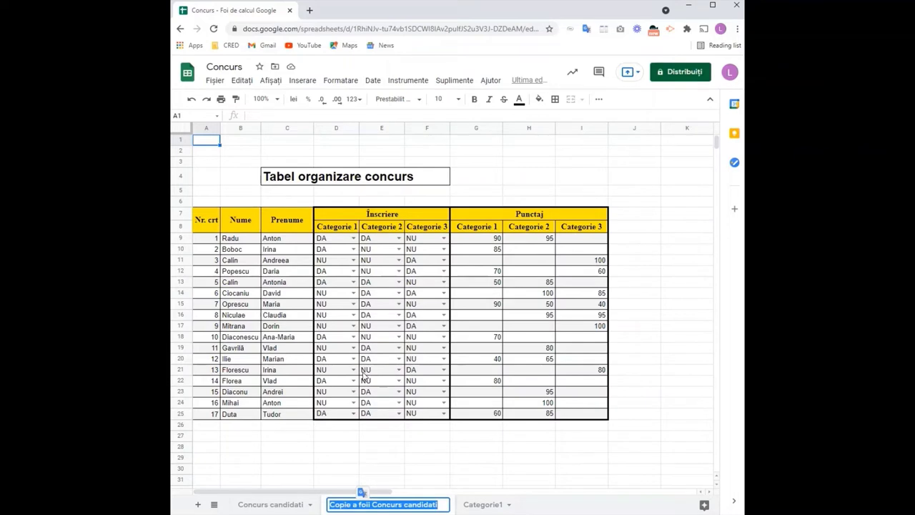
pyautogui.write('Categorie2')
pyautogui.press('Return')
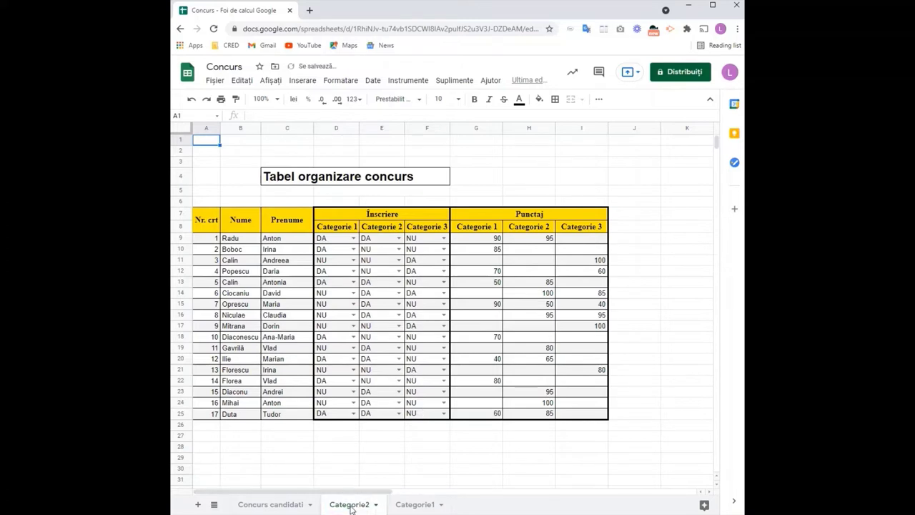
# Step: Move Categorie2 after Categorie1 and delete the Categorie 1 and 3 enrollment columns
pyautogui.moveTo(351, 509); pyautogui.dragTo(422, 505)
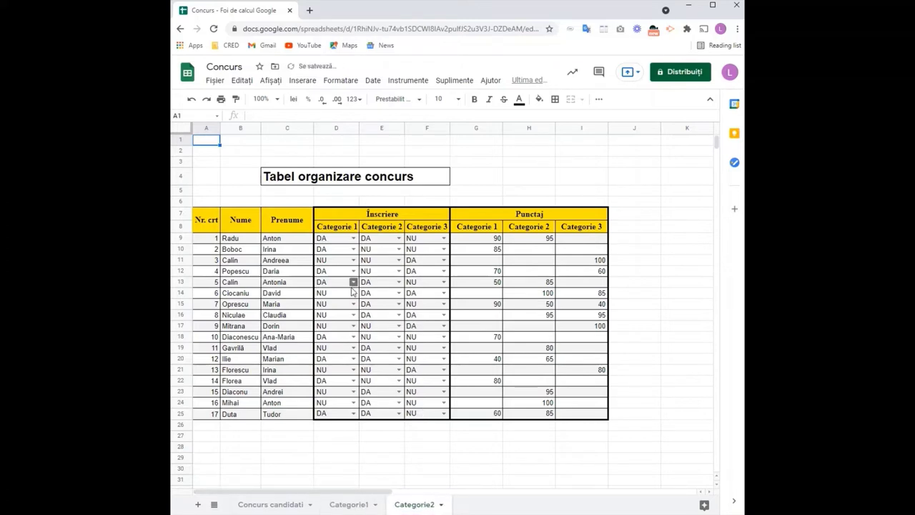
pyautogui.click(336, 128)
pyautogui.rightClick(337, 130)
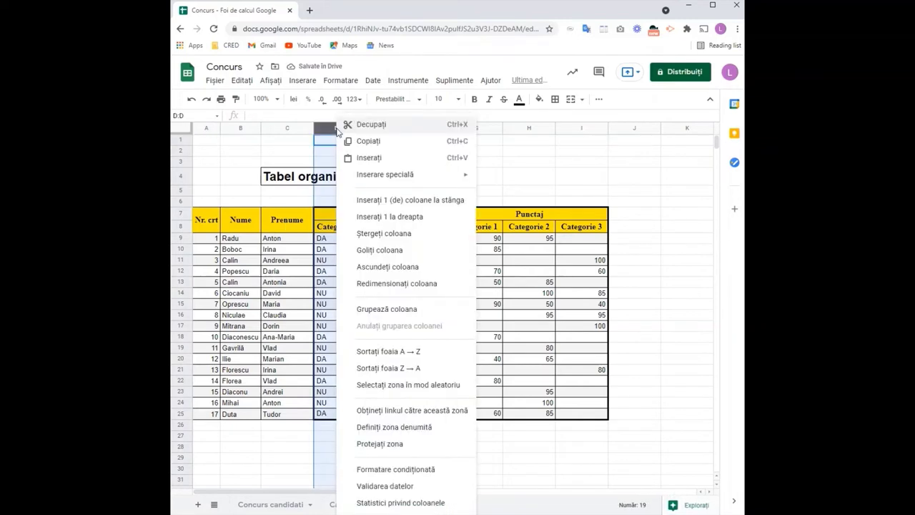
pyautogui.click(375, 233)
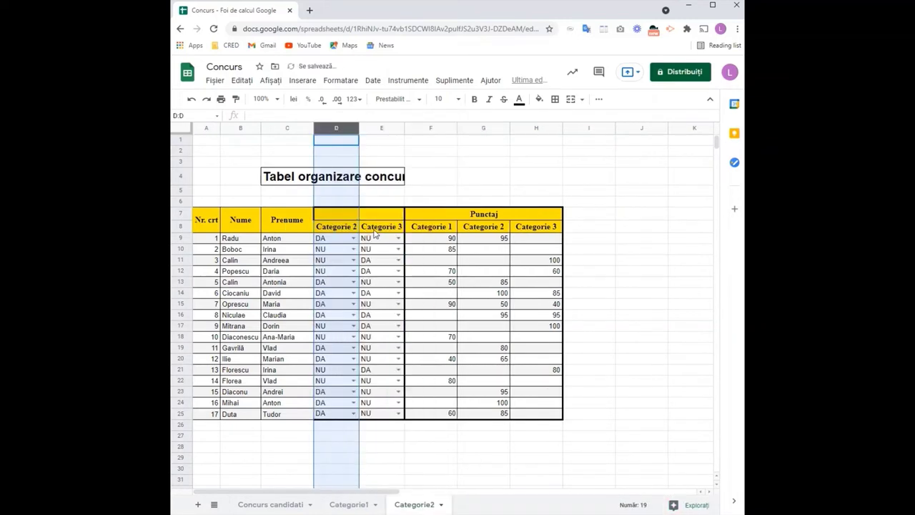
pyautogui.click(379, 129)
pyautogui.rightClick(378, 129)
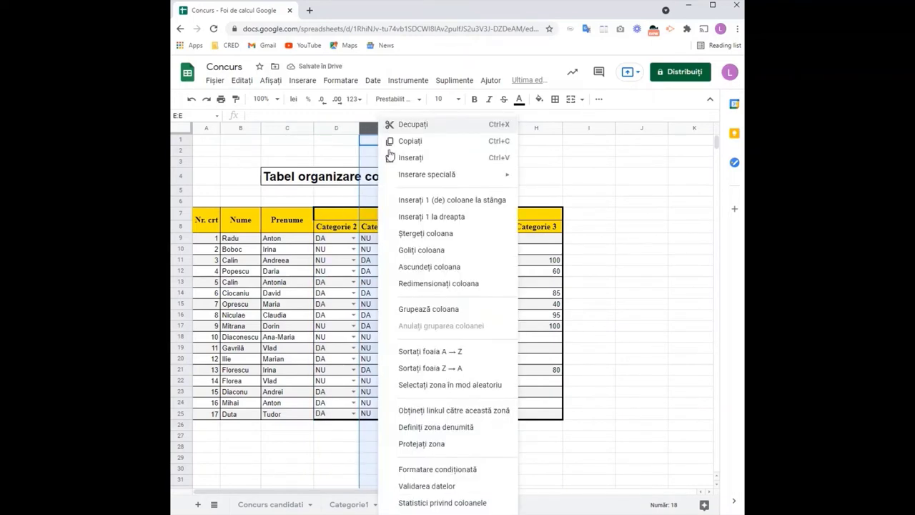
pyautogui.click(414, 233)
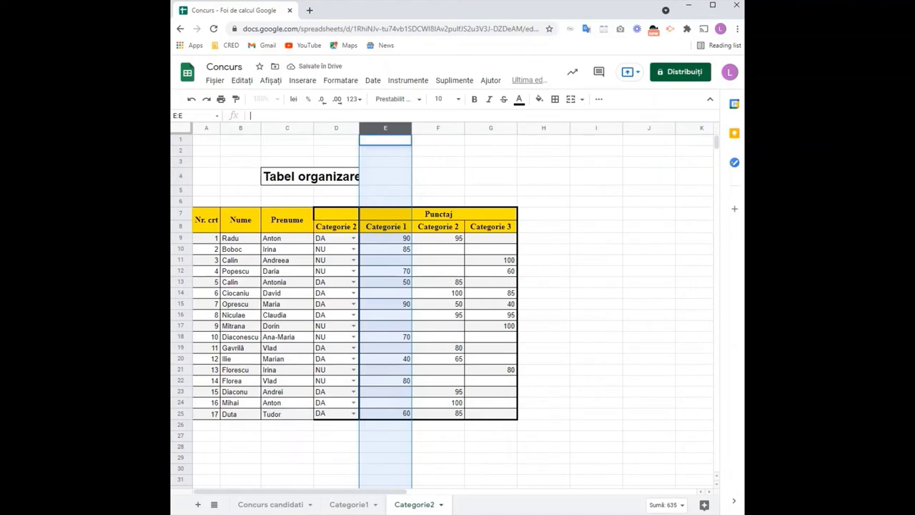
# Step: Delete the Categorie 1 and Categorie 3 score columns
pyautogui.rightClick(391, 118)
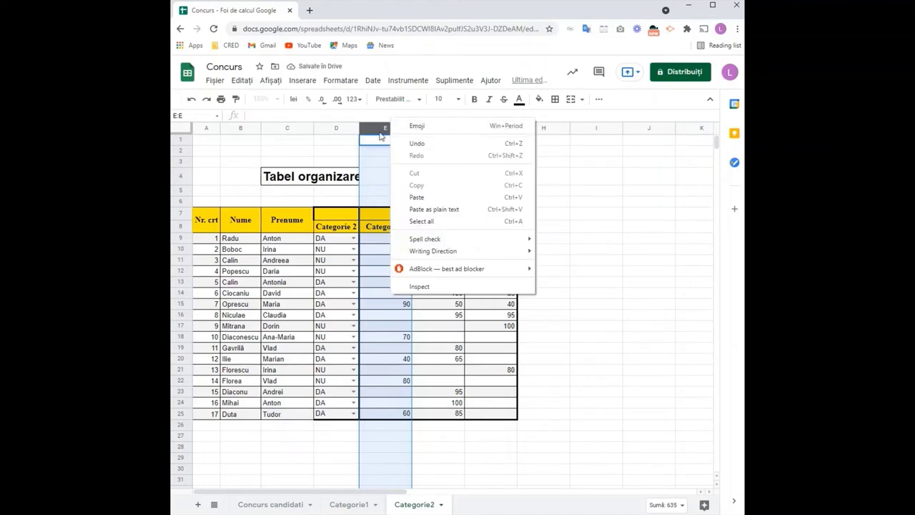
pyautogui.rightClick(380, 136)
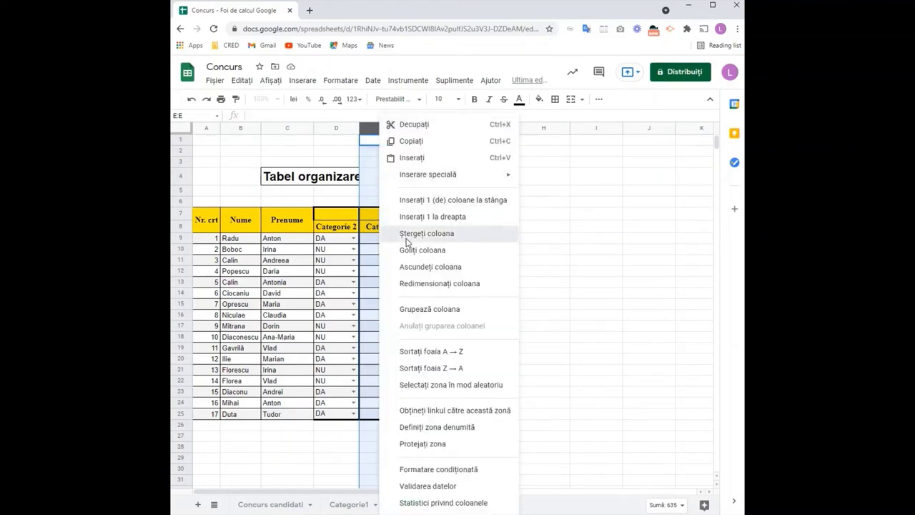
pyautogui.click(406, 240)
pyautogui.click(528, 299)
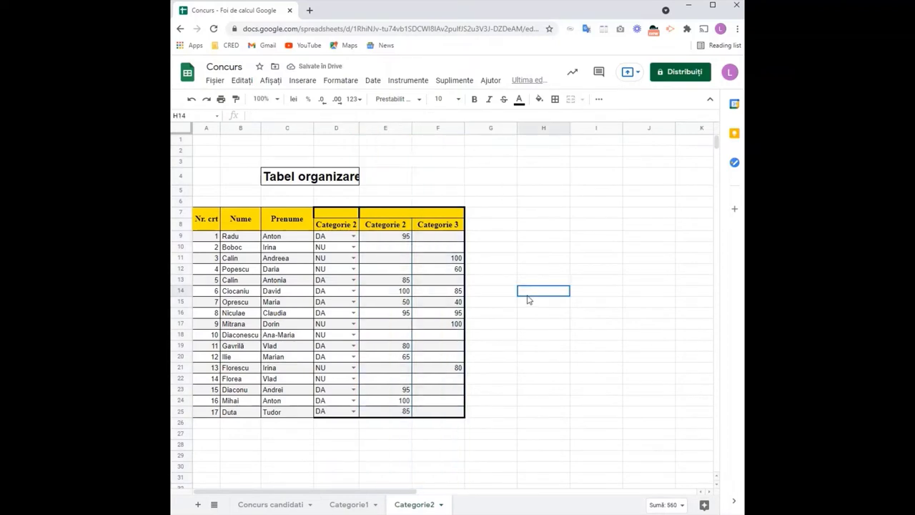
pyautogui.click(447, 127)
pyautogui.rightClick(447, 127)
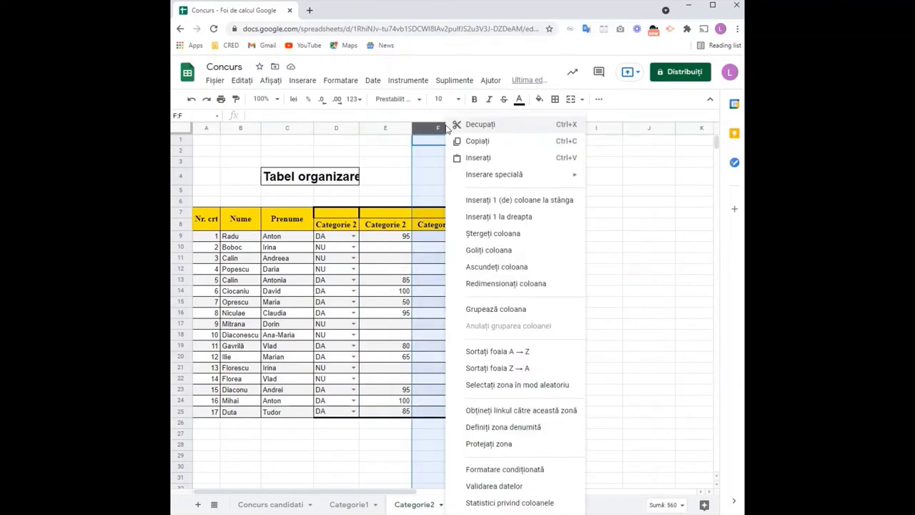
pyautogui.click(474, 234)
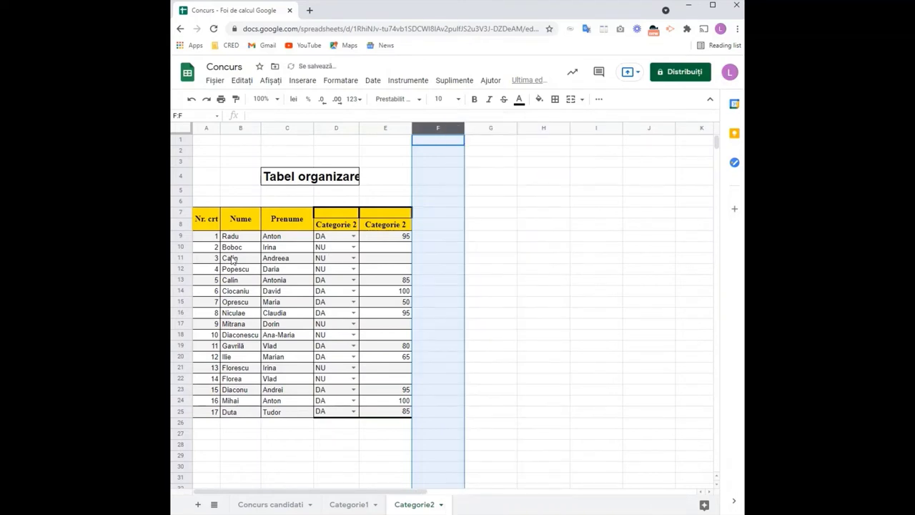
pyautogui.click(182, 248)
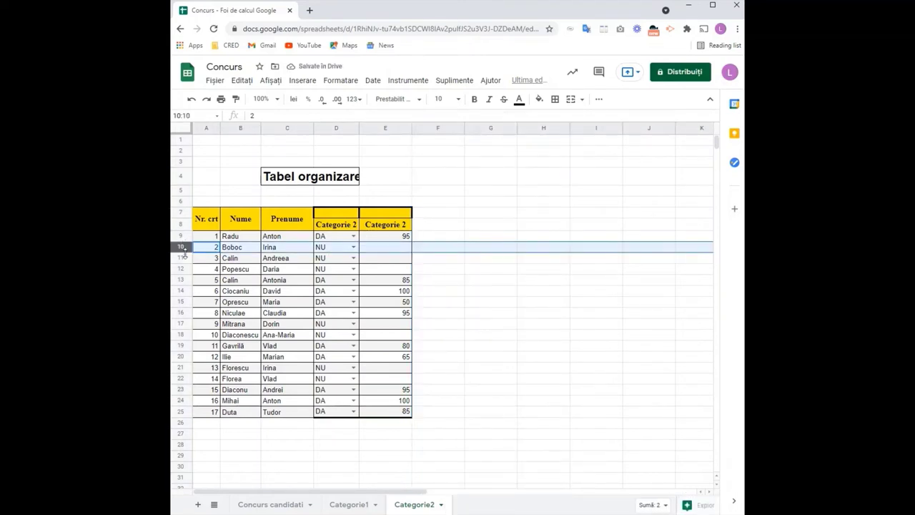
# Step: Delete the NU candidate rows 10–12, 17–18 and 21–22, leaving ten entrants
pyautogui.keyDown('ctrl'); pyautogui.click(181, 258); pyautogui.keyUp('ctrl')
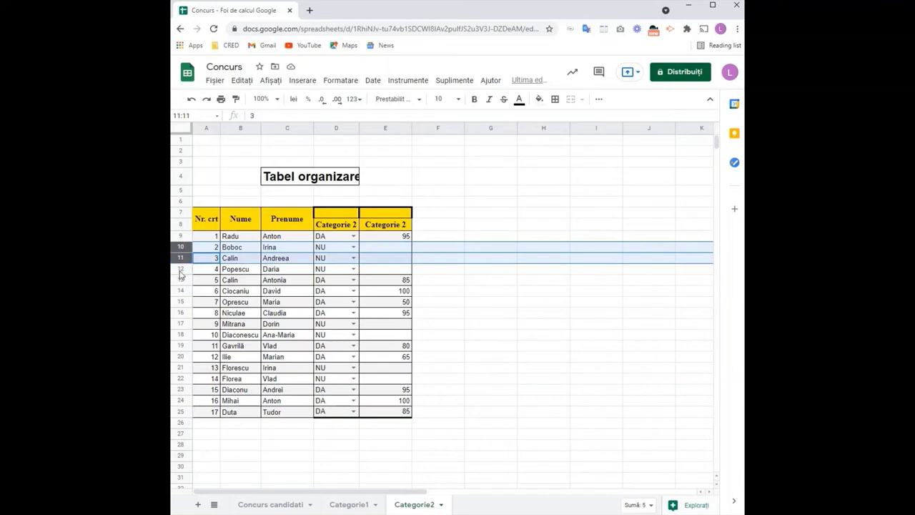
pyautogui.keyDown('ctrl'); pyautogui.click(180, 270); pyautogui.keyUp('ctrl')
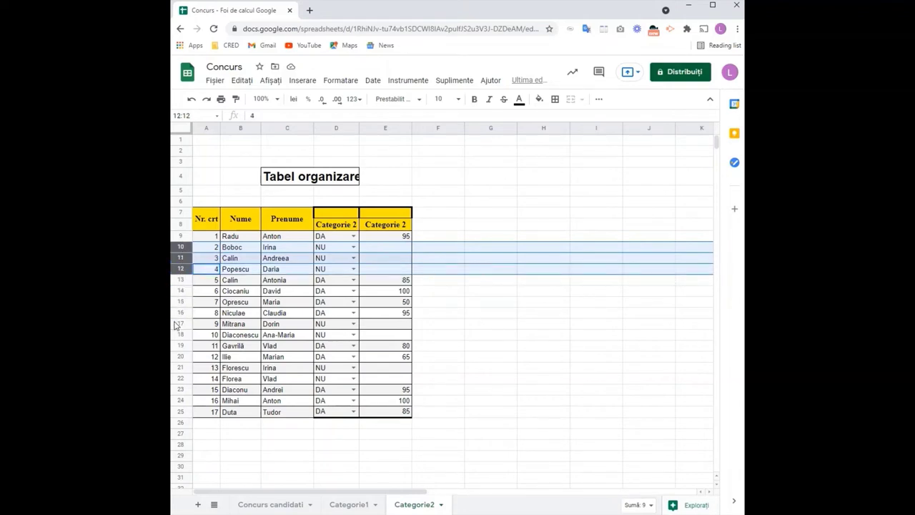
pyautogui.moveTo(178, 324); pyautogui.dragTo(178, 335)
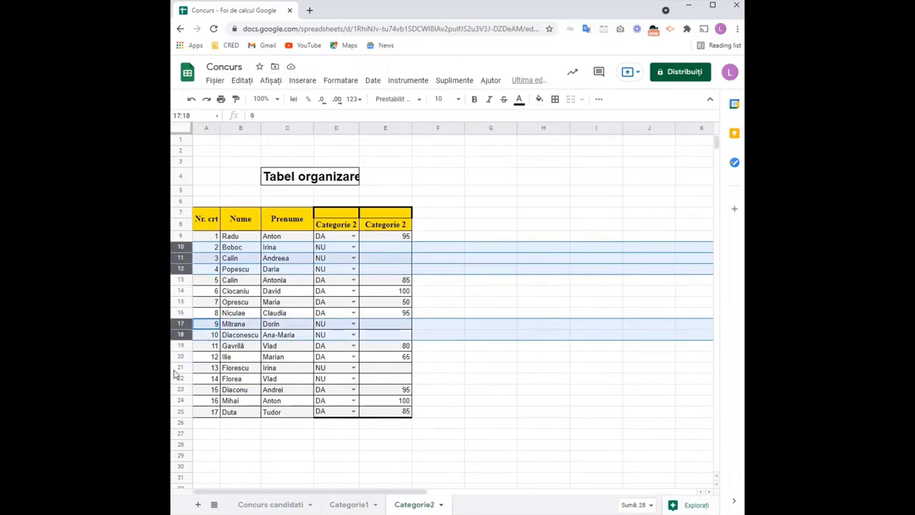
pyautogui.moveTo(178, 369); pyautogui.dragTo(178, 377)
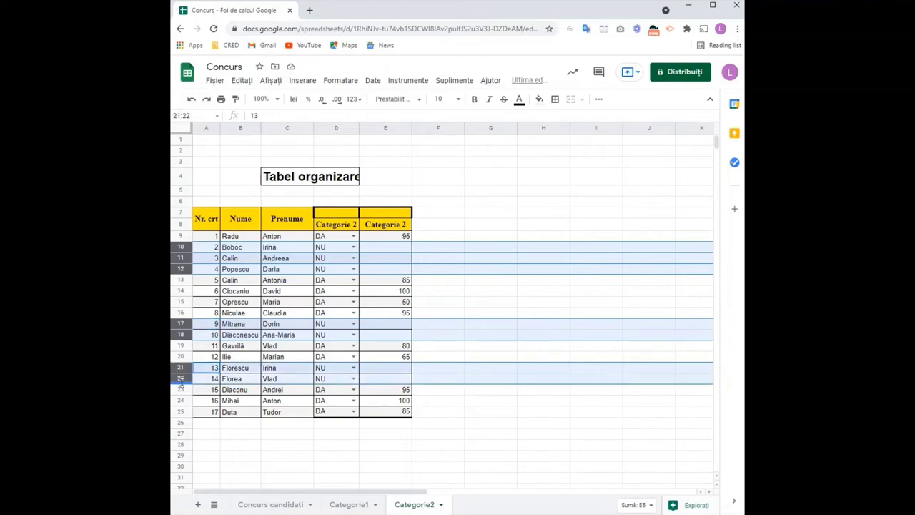
pyautogui.rightClick(175, 367)
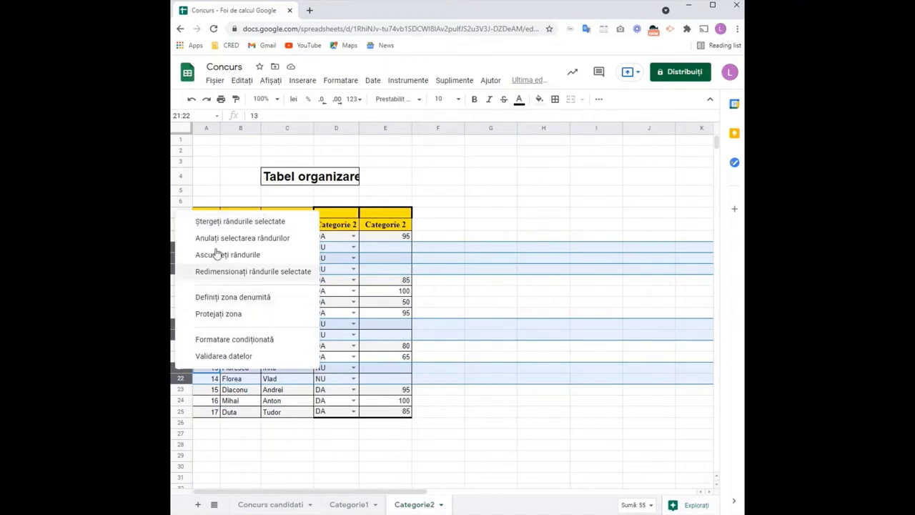
pyautogui.click(223, 223)
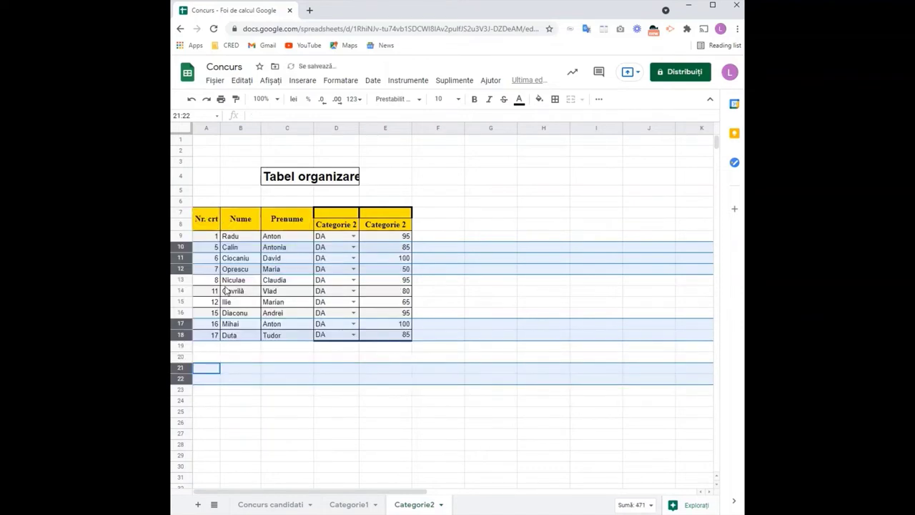
pyautogui.click(331, 393)
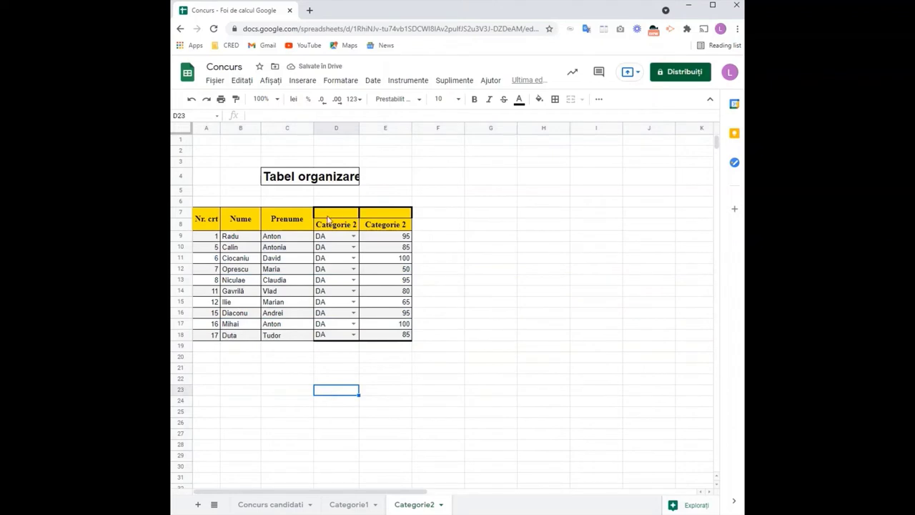
# Step: Retitle E8 'Punctaj' and copy the Categorie 2 header from D8 into D7
pyautogui.click(328, 228)
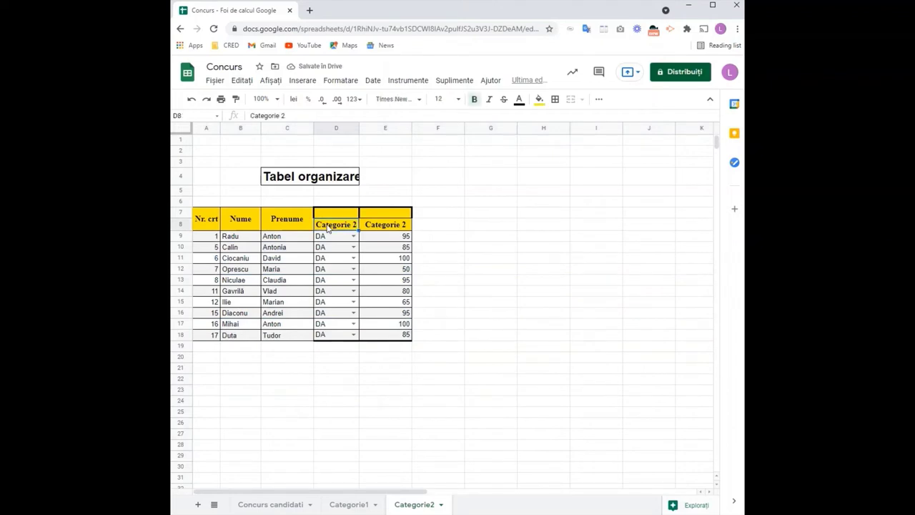
pyautogui.click(376, 228)
pyautogui.write('Pun')
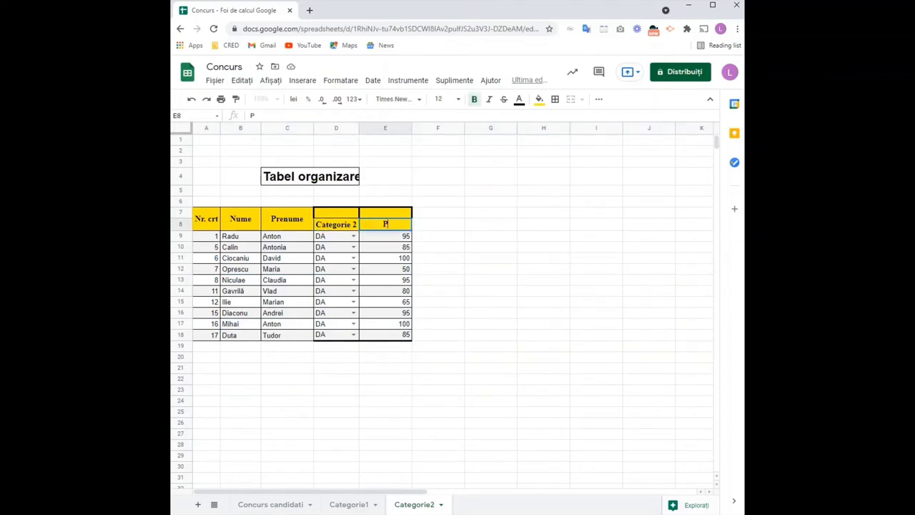
pyautogui.write('ctaj')
pyautogui.click(342, 229)
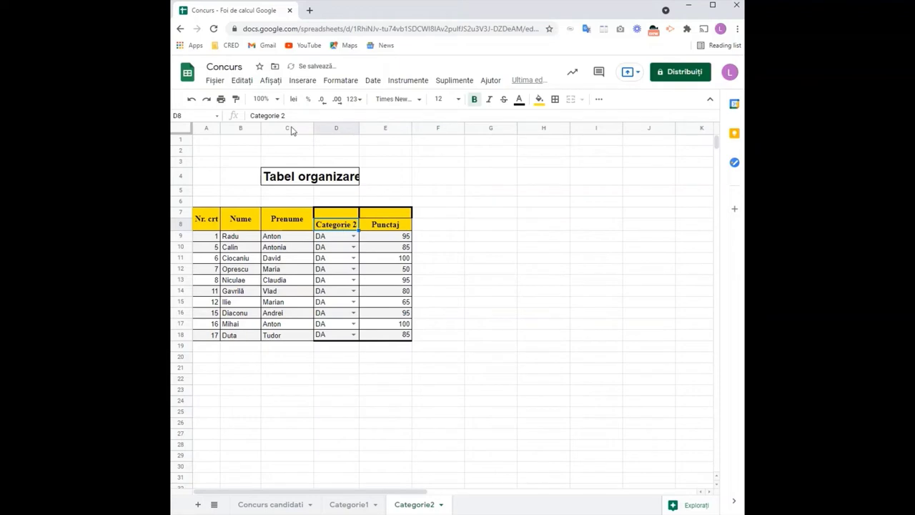
pyautogui.click(243, 82)
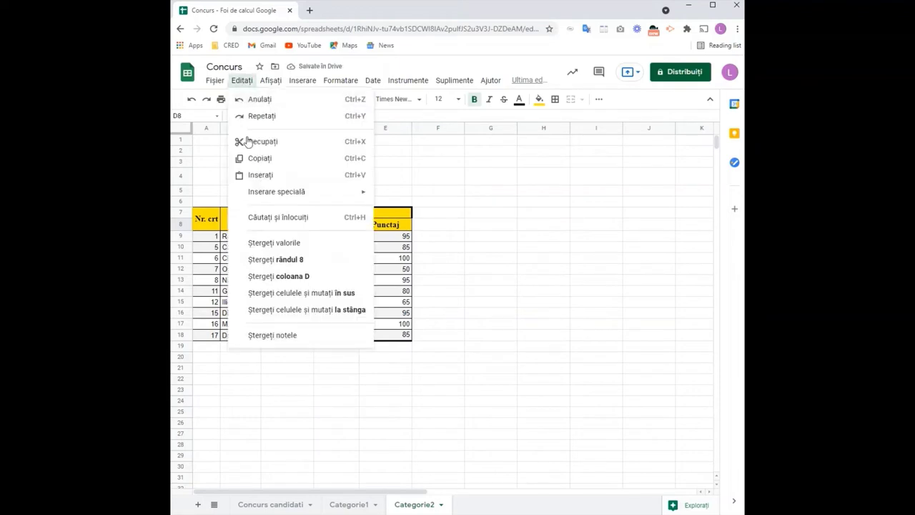
pyautogui.click(256, 159)
pyautogui.click(324, 214)
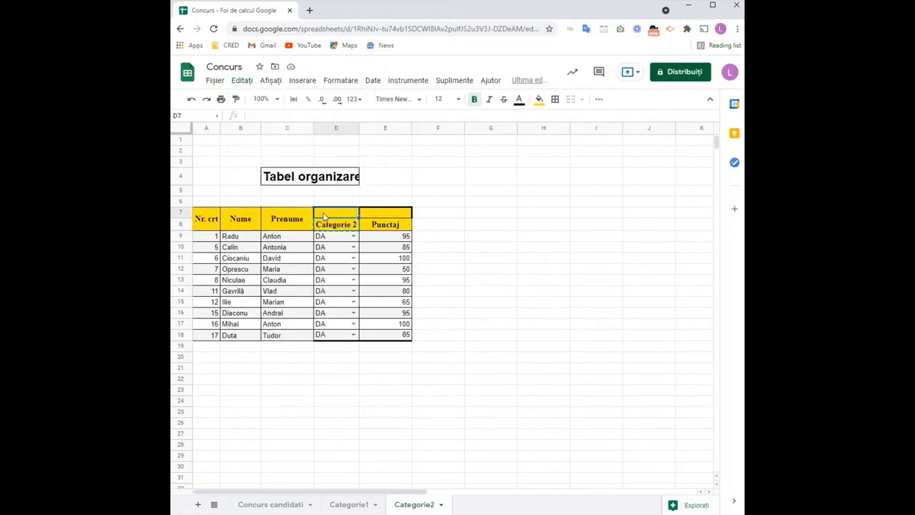
pyautogui.click(243, 81)
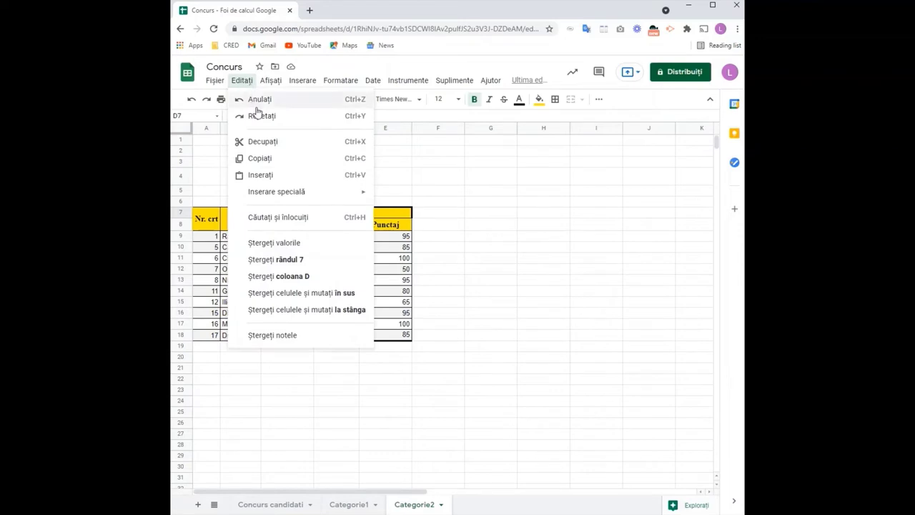
pyautogui.click(262, 176)
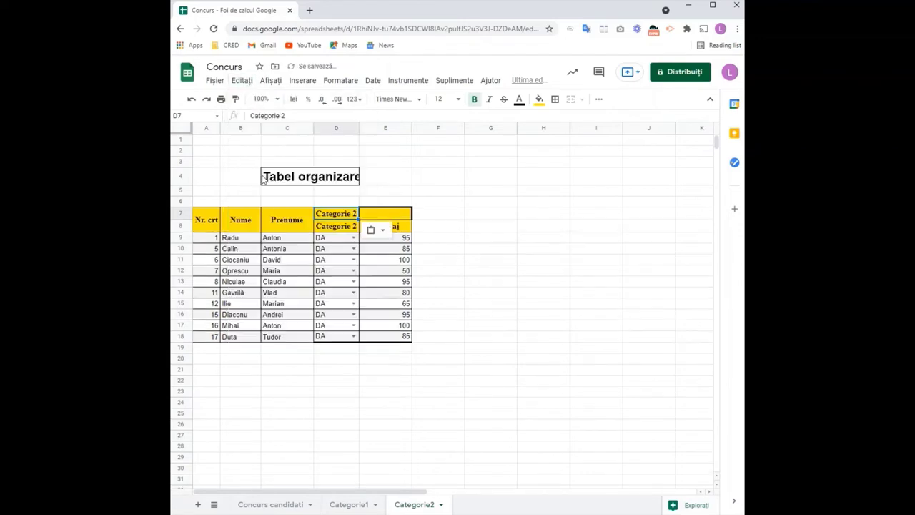
# Step: Copy the Punctaj header into E7 and delete the duplicate header row 8
pyautogui.click(400, 232)
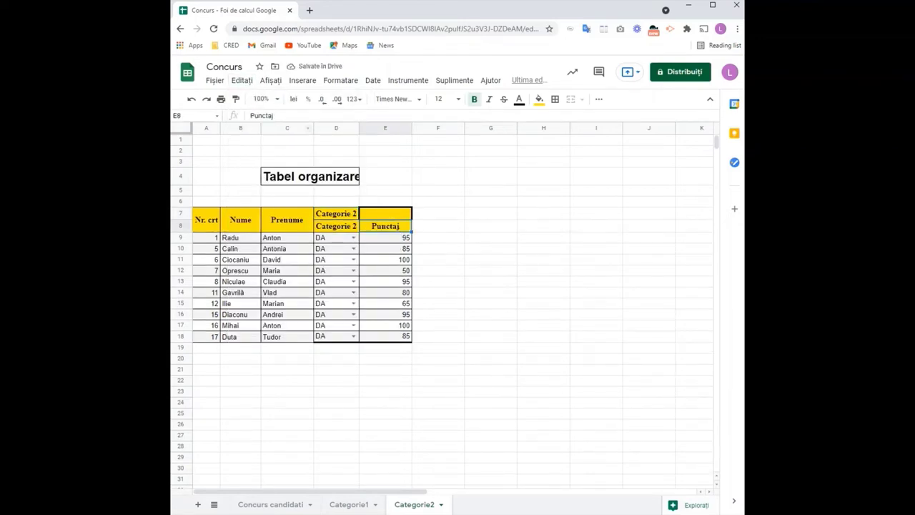
pyautogui.click(241, 81)
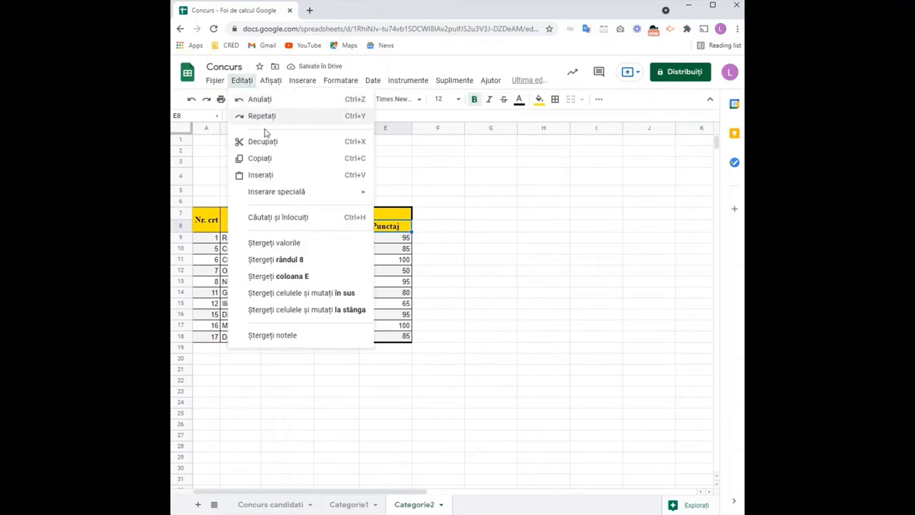
pyautogui.click(261, 158)
pyautogui.click(366, 219)
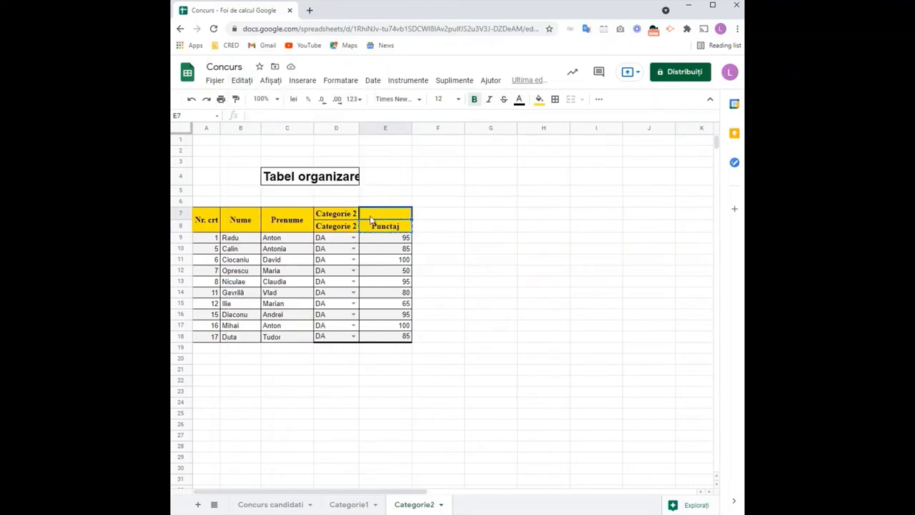
pyautogui.click(243, 81)
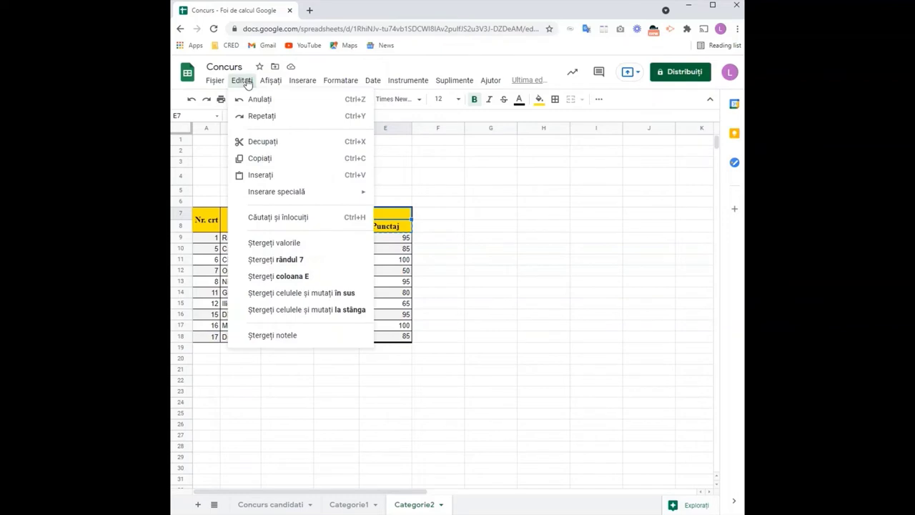
pyautogui.click(268, 176)
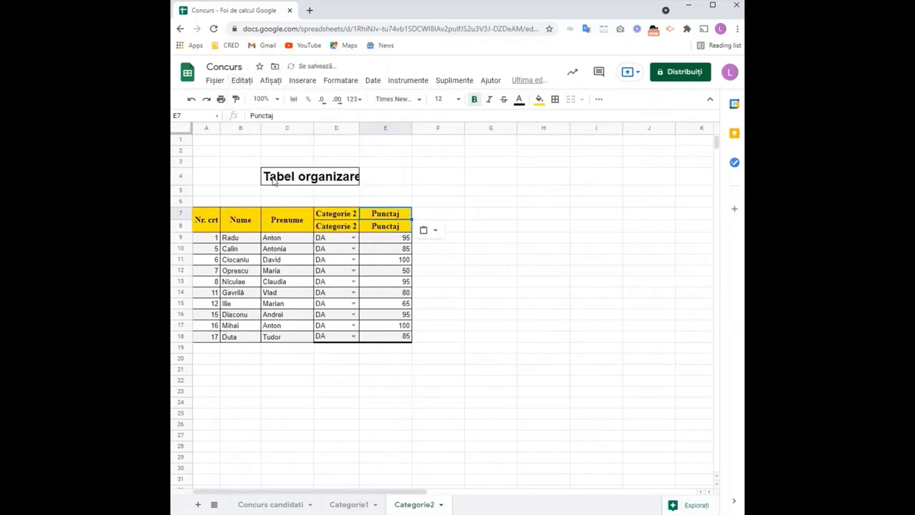
pyautogui.click(181, 226)
pyautogui.rightClick(181, 227)
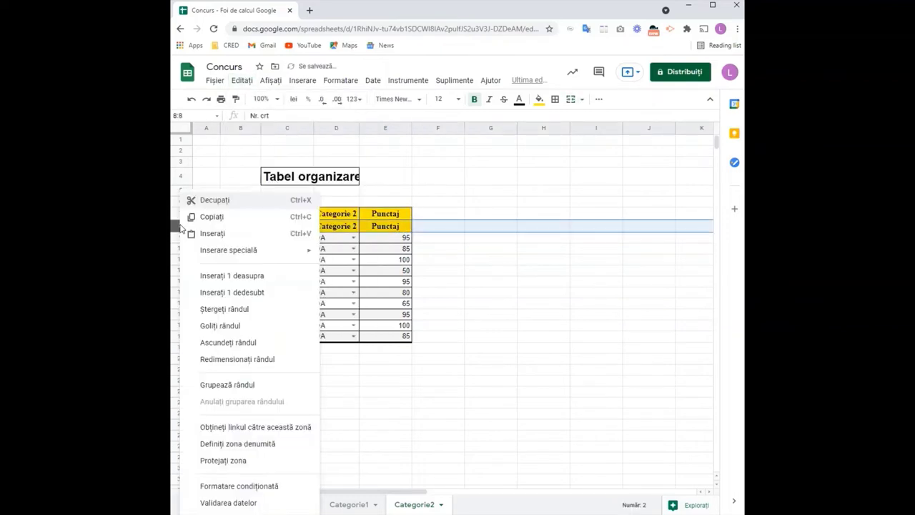
pyautogui.click(221, 310)
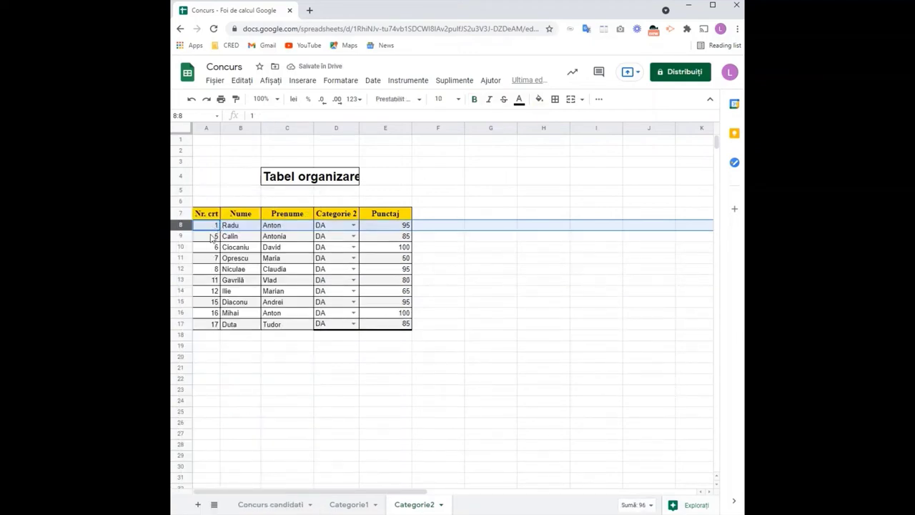
pyautogui.click(211, 238)
# Step: Enter 2 in A9 and fill the Nr. crt numbering down to 10 in A17
pyautogui.write('2')
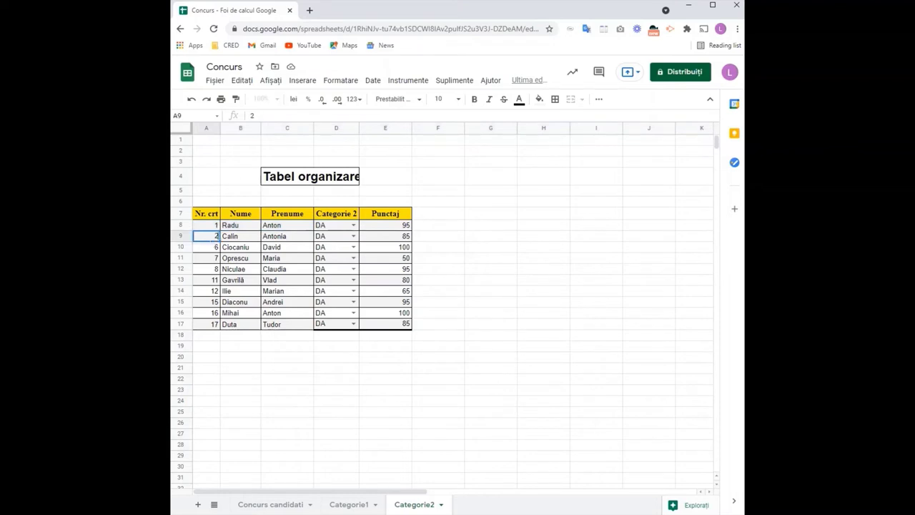
pyautogui.moveTo(208, 227); pyautogui.dragTo(212, 237)
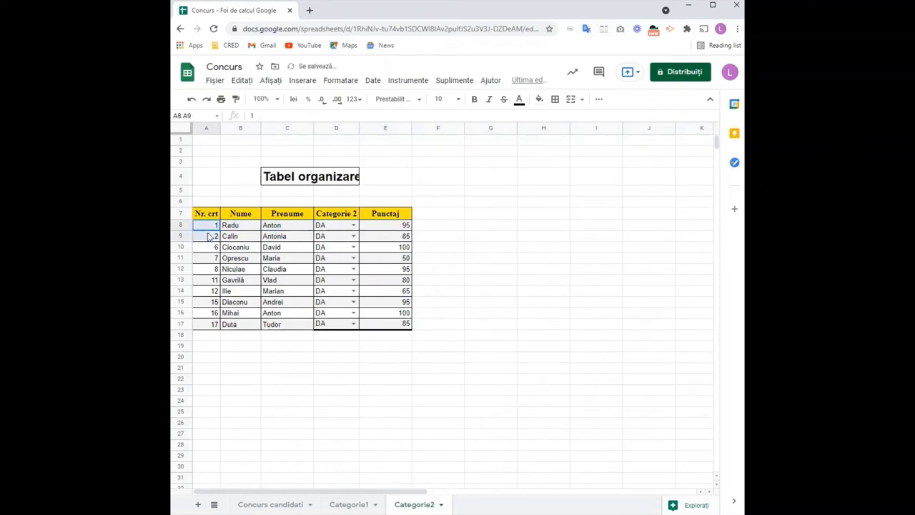
pyautogui.moveTo(219, 241); pyautogui.dragTo(220, 331)
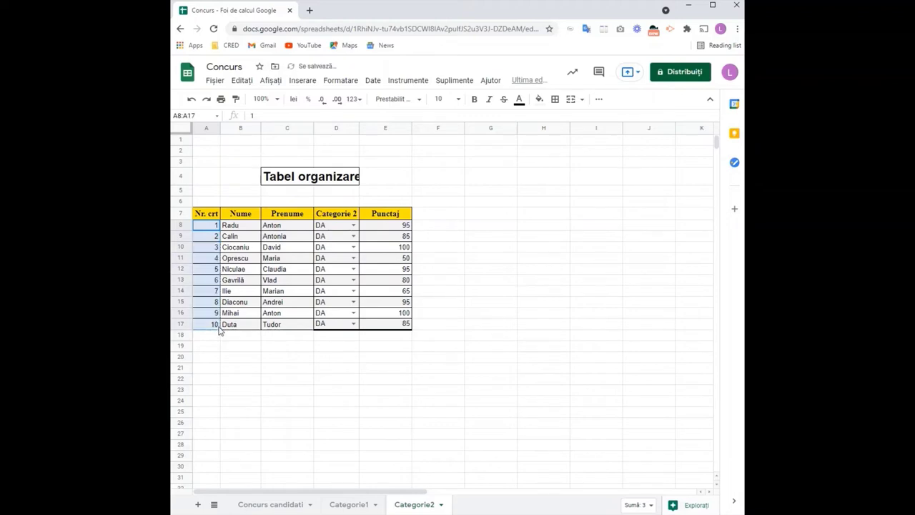
pyautogui.click(240, 368)
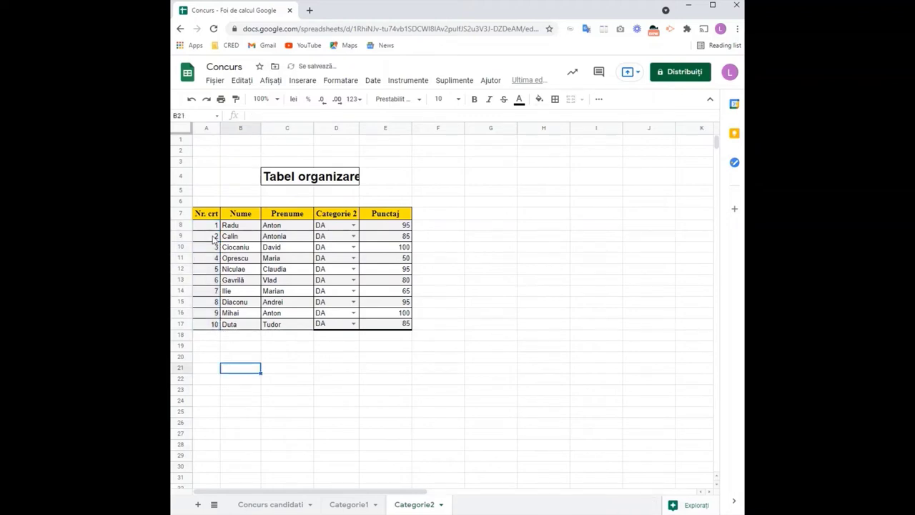
# Step: Give the second entrant's row a white fill colour
pyautogui.moveTo(214, 240); pyautogui.dragTo(372, 238)
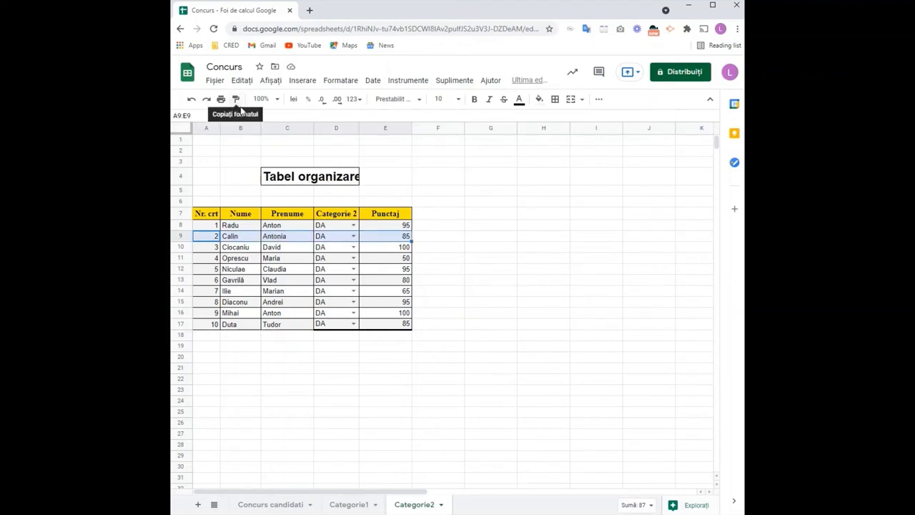
pyautogui.click(540, 100)
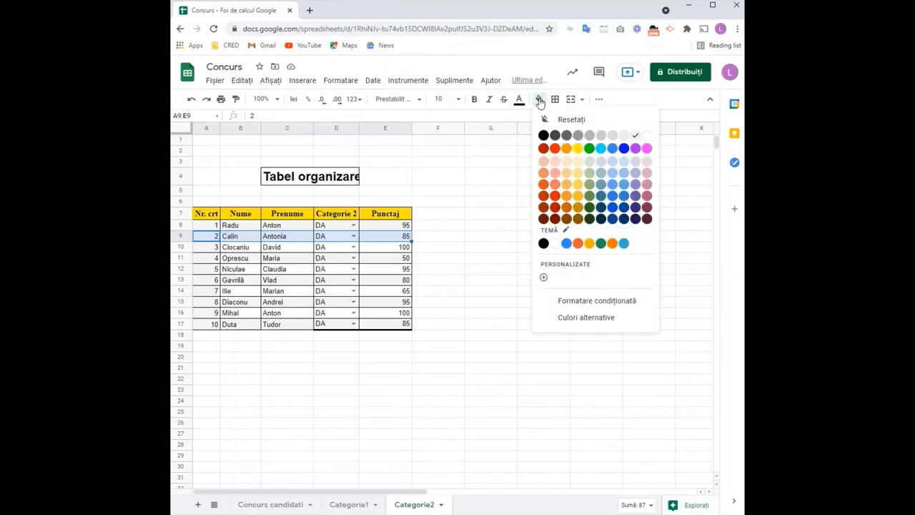
pyautogui.click(555, 243)
pyautogui.click(491, 261)
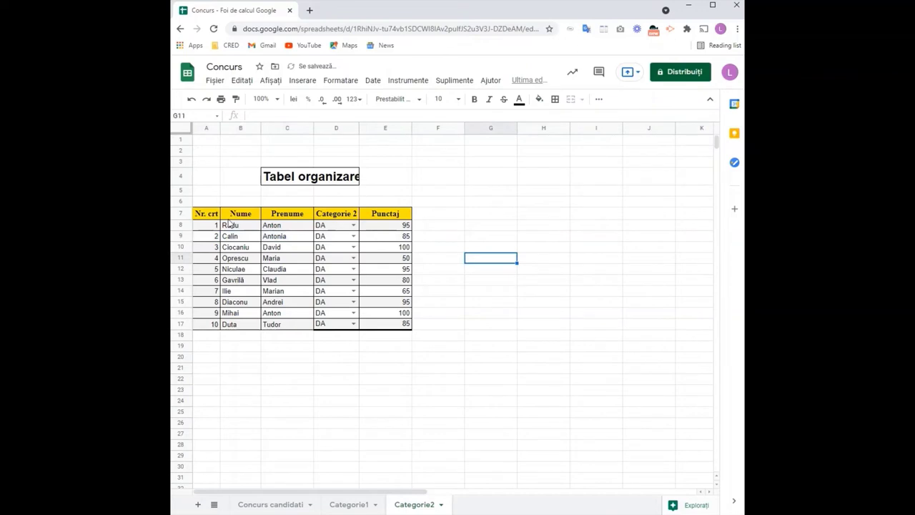
pyautogui.moveTo(214, 225); pyautogui.dragTo(381, 237)
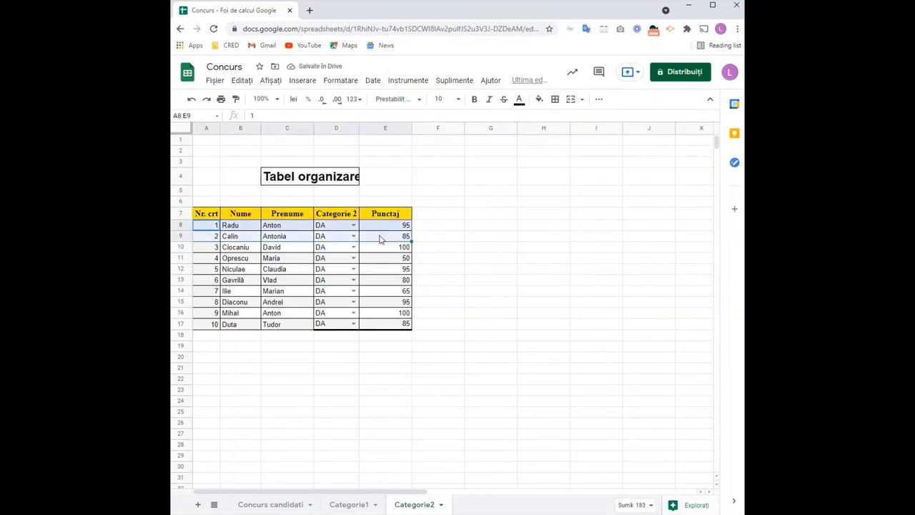
# Step: Paste the first two entrant rows over rows 10–17 and renumber Nr. crt 1 to 10
pyautogui.click(242, 81)
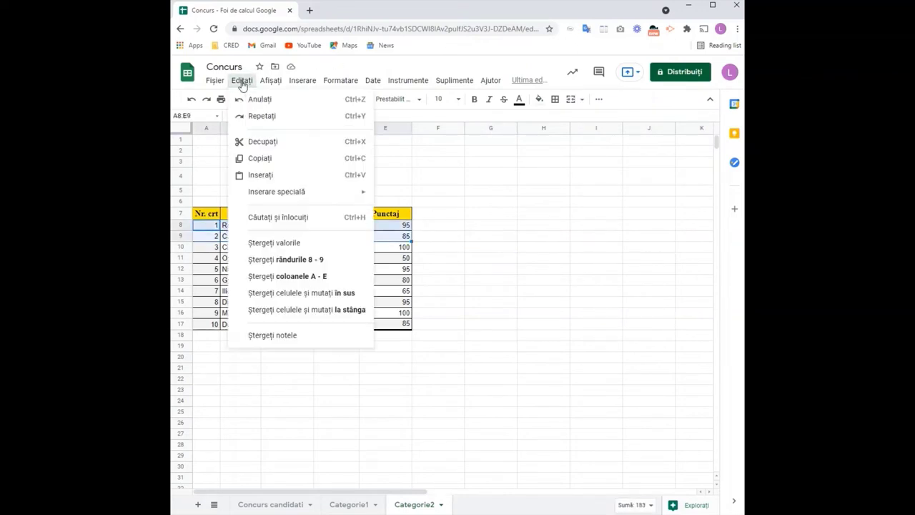
pyautogui.click(260, 158)
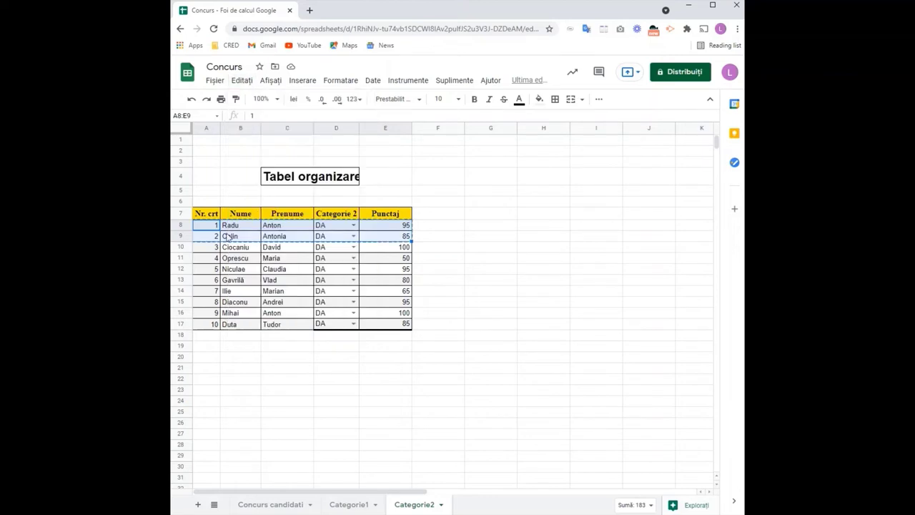
pyautogui.moveTo(214, 247)
pyautogui.mouseDown()
pyautogui.moveTo(294, 309)
pyautogui.moveTo(377, 327)
pyautogui.mouseUp()
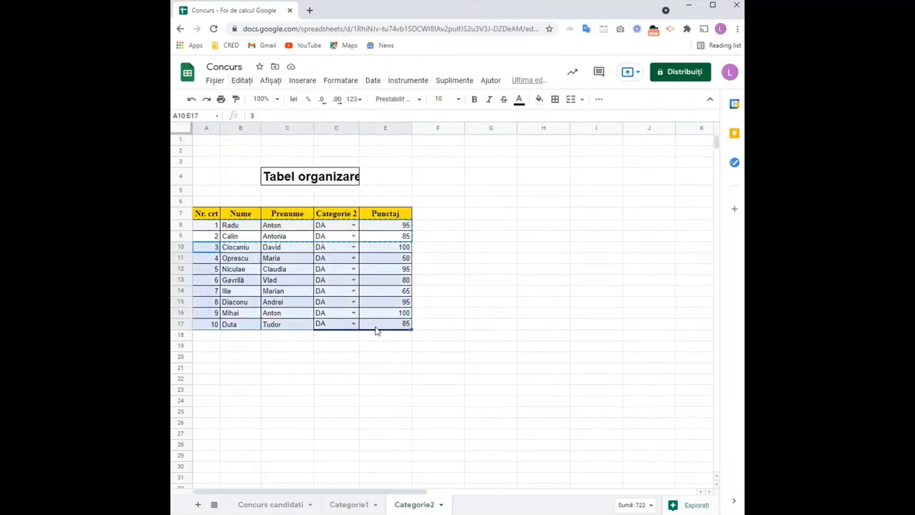
pyautogui.click(243, 82)
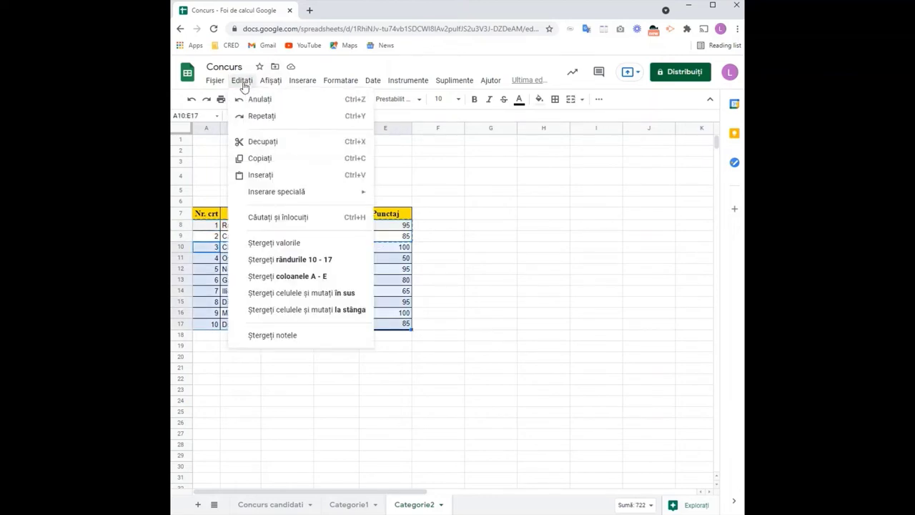
pyautogui.click(261, 175)
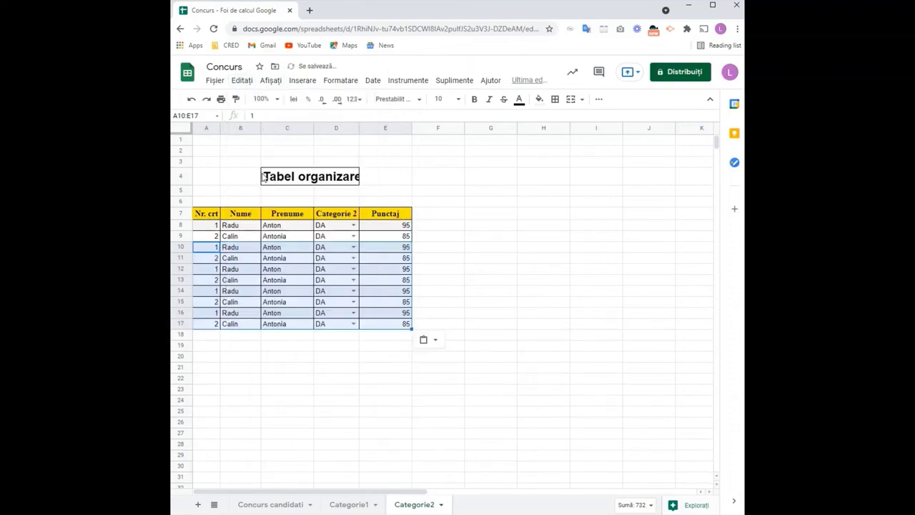
pyautogui.click(278, 390)
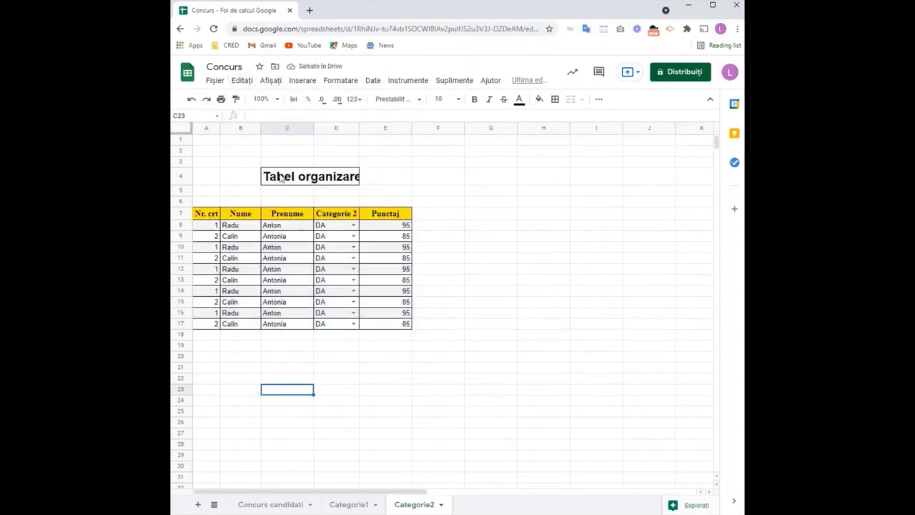
pyautogui.click(280, 178)
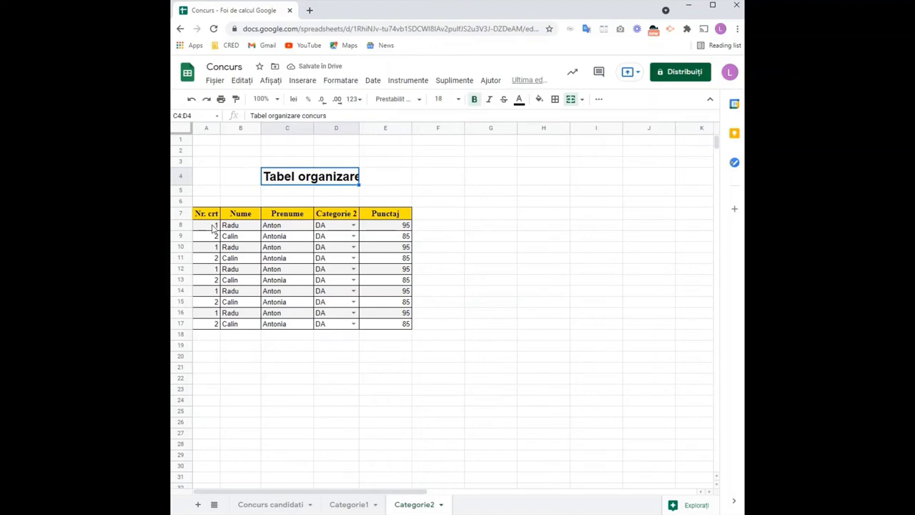
pyautogui.moveTo(212, 227); pyautogui.dragTo(210, 239)
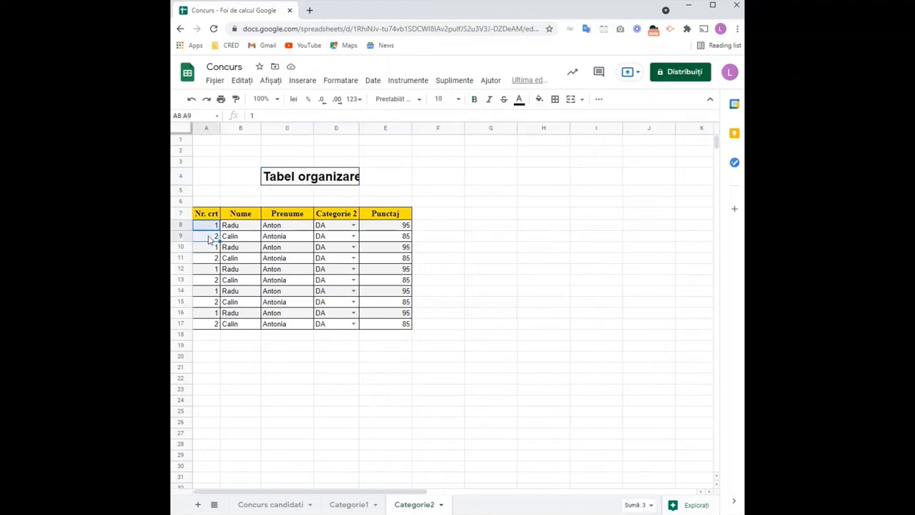
pyautogui.moveTo(220, 241); pyautogui.dragTo(219, 329)
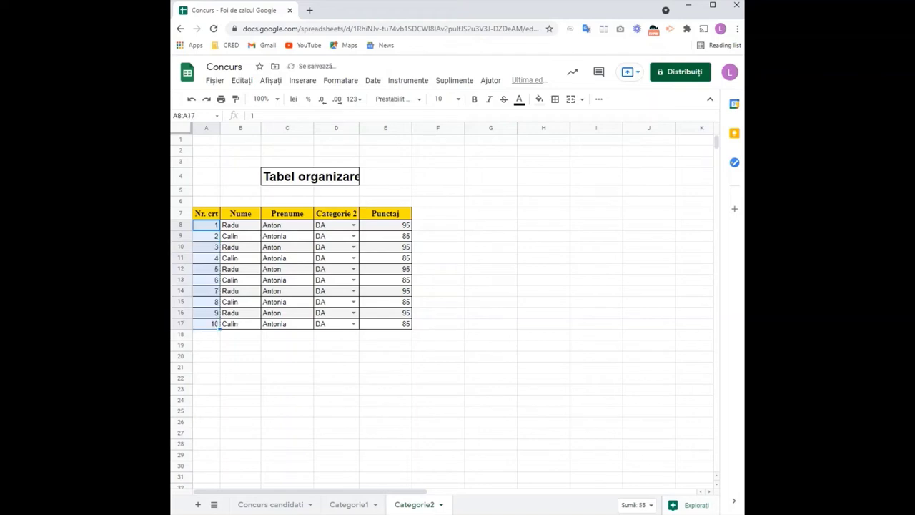
pyautogui.click(274, 183)
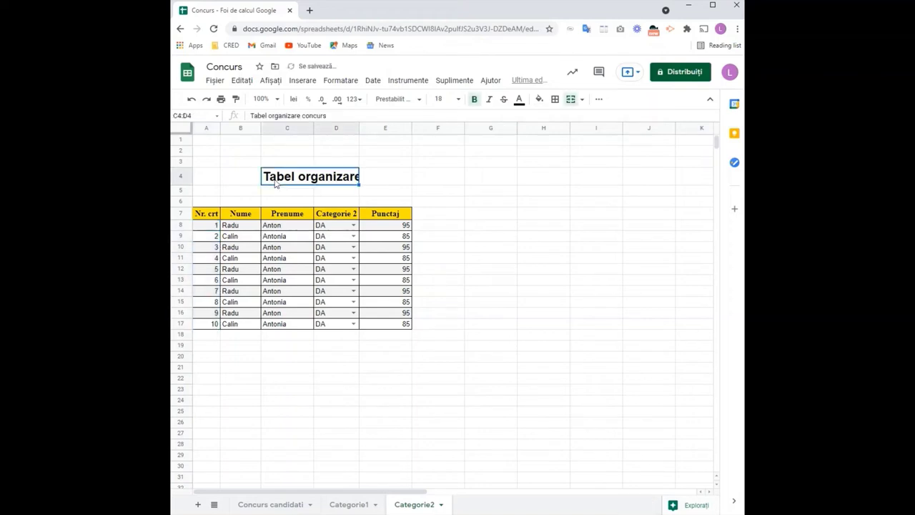
# Step: Replace the title 'Tabel organizare concurs' with 'Categorie 2', fixing the mistyped capital
pyautogui.write('CAtegorie2')
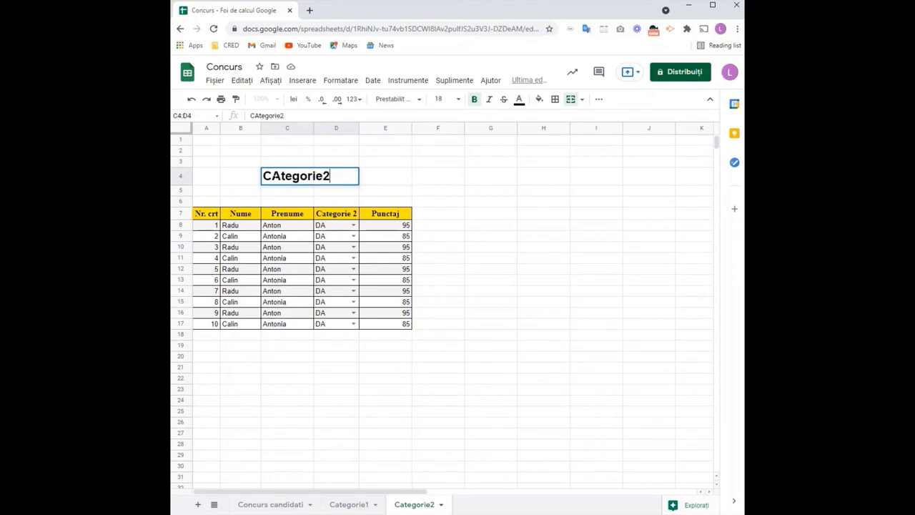
pyautogui.press('BackSpace')
pyautogui.press('BackSpace')
pyautogui.press('BackSpace')
pyautogui.press('BackSpace')
pyautogui.press('BackSpace')
pyautogui.press('BackSpace')
pyautogui.write('ategorie')
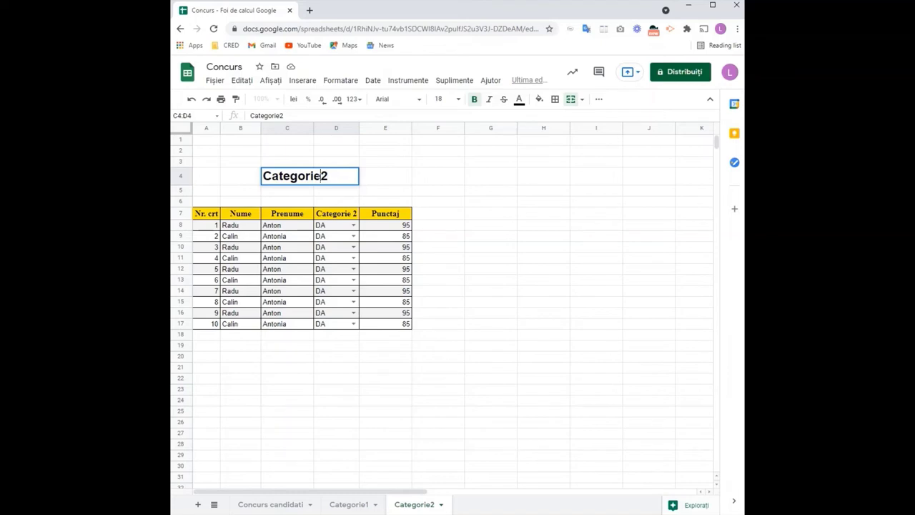
pyautogui.press('Return')
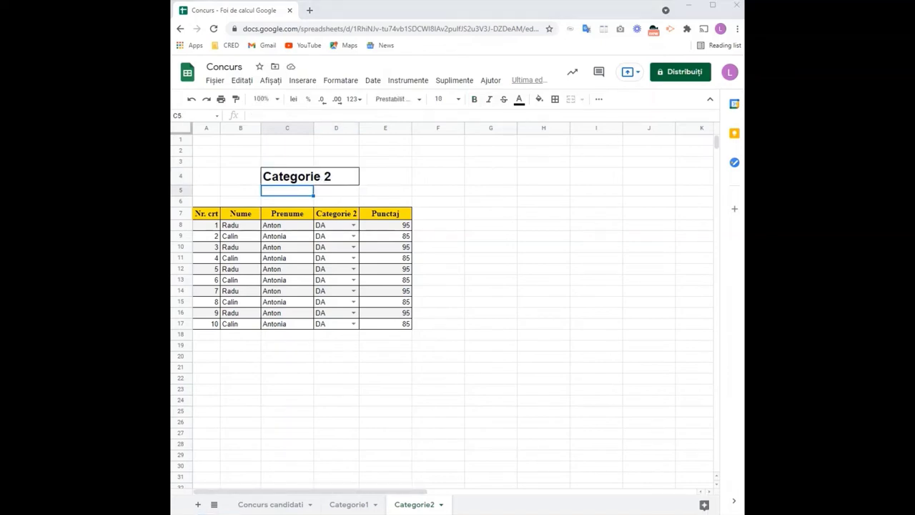
# Step: Add a new blank sheet and rename it from Foaie9 to Categorie3
pyautogui.click(198, 504)
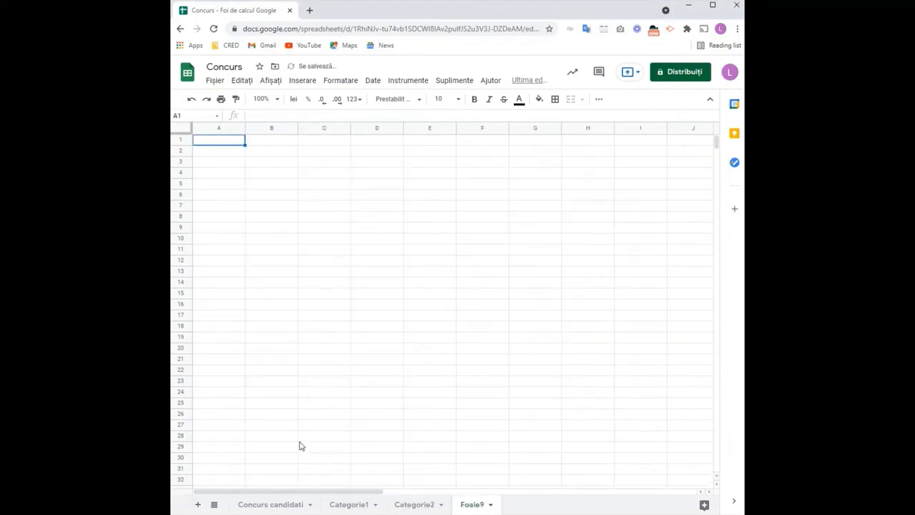
pyautogui.rightClick(472, 507)
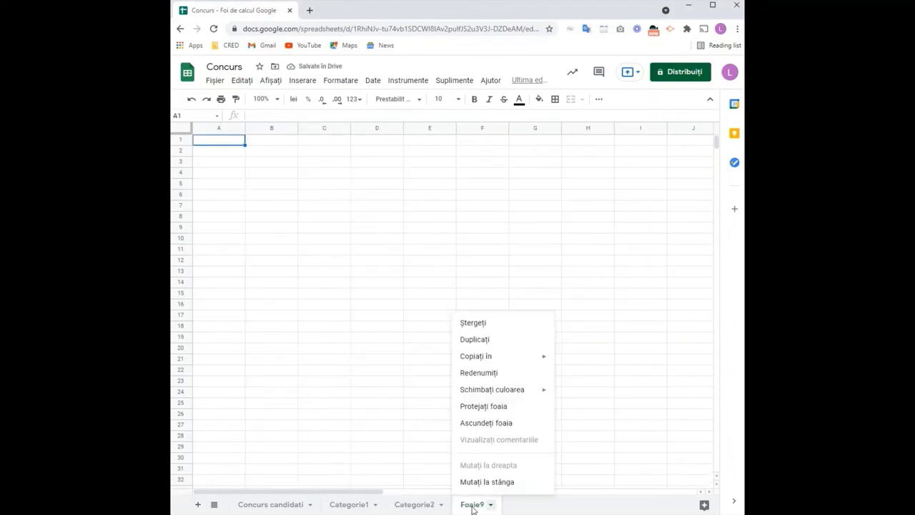
pyautogui.click(486, 373)
pyautogui.write('Categorie')
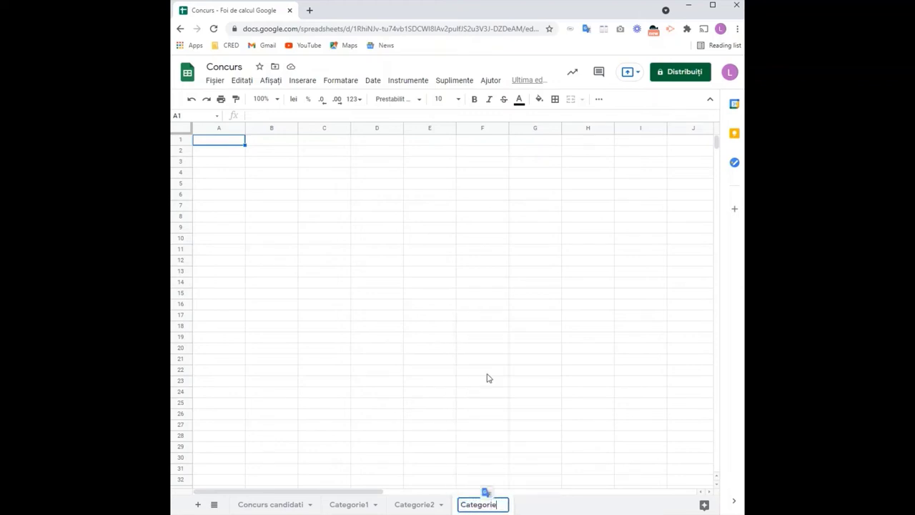
pyautogui.write('3')
pyautogui.press('Return')
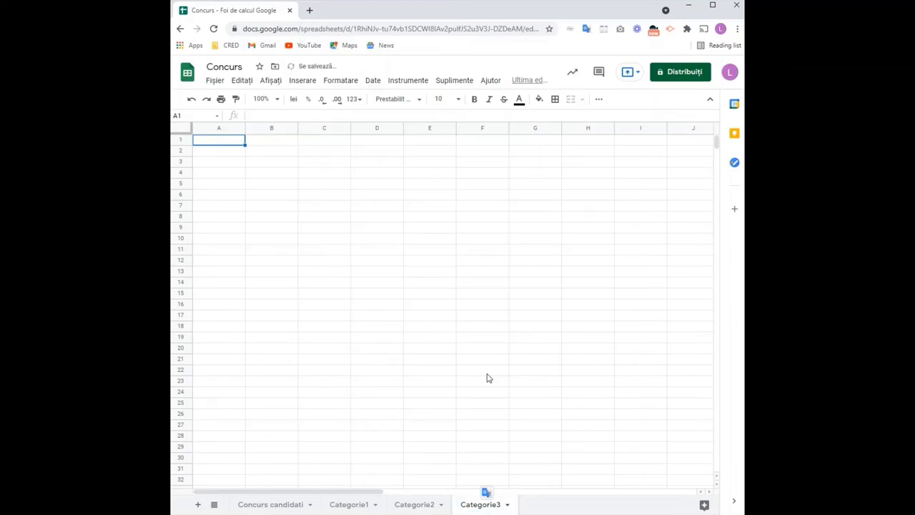
pyautogui.click(323, 177)
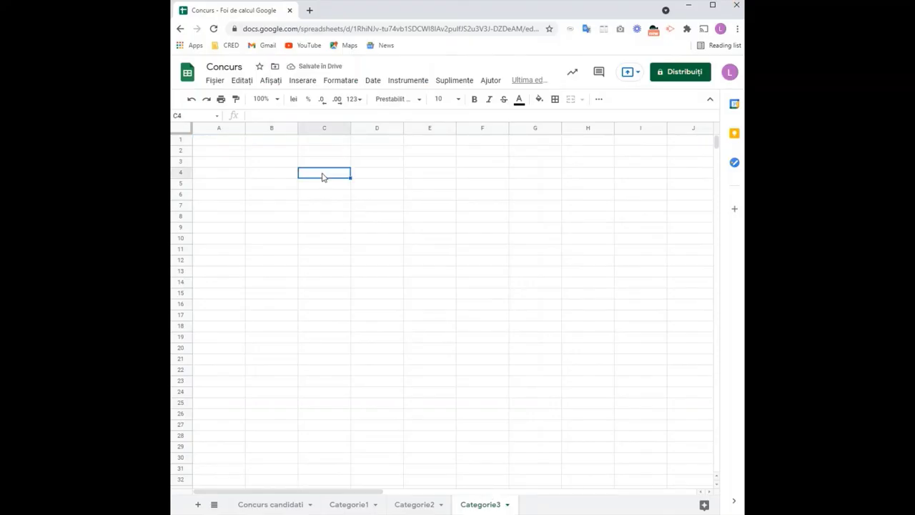
# Step: Enter the heading 'Categorie 3' in cell C4
pyautogui.write('Cat')
pyautogui.write('egorie 3')
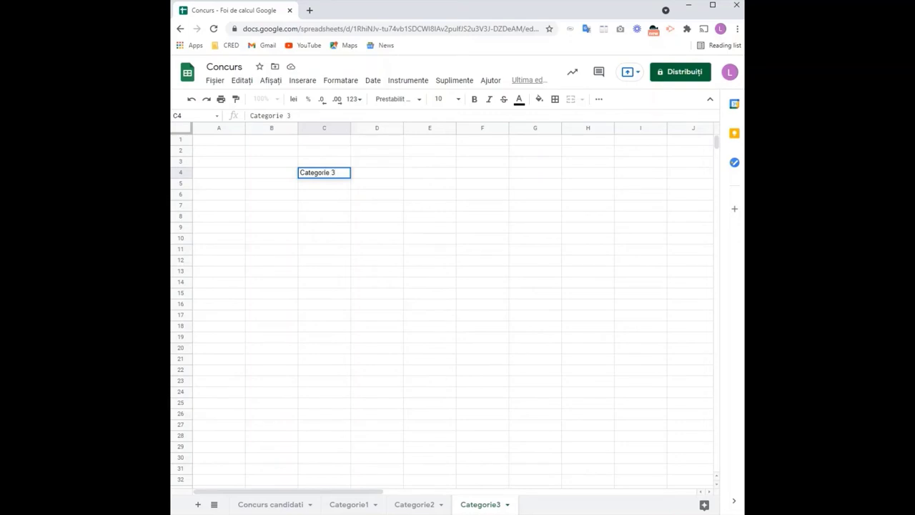
pyautogui.click(331, 351)
pyautogui.click(333, 426)
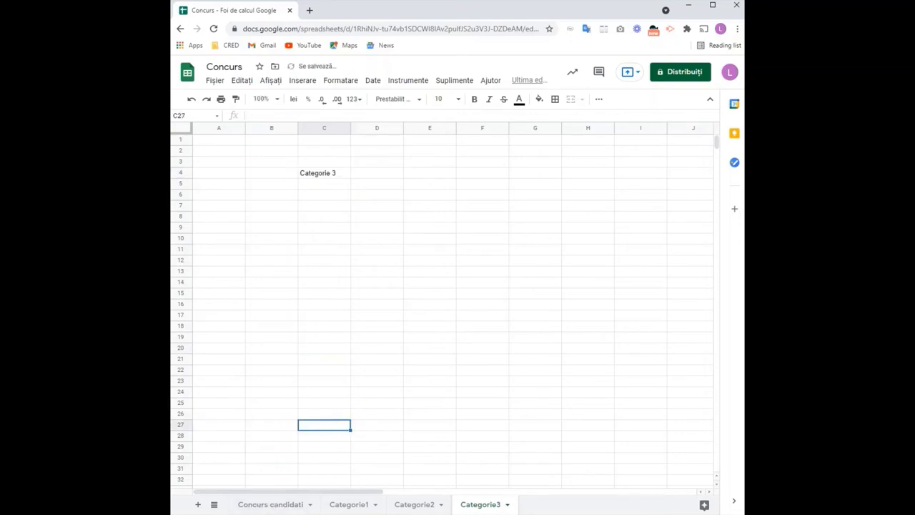
# Step: Copy the Concurs candidati title formatting onto C4 with Paint format
pyautogui.click(268, 505)
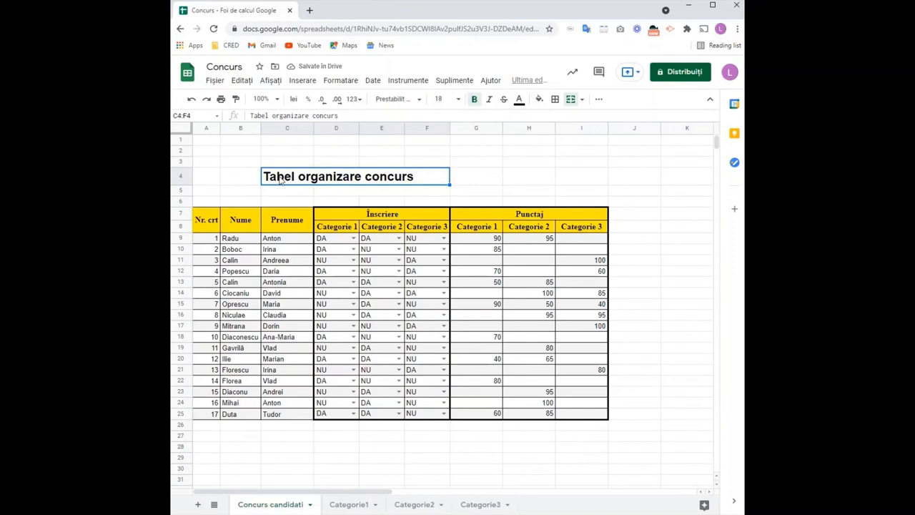
pyautogui.click(236, 99)
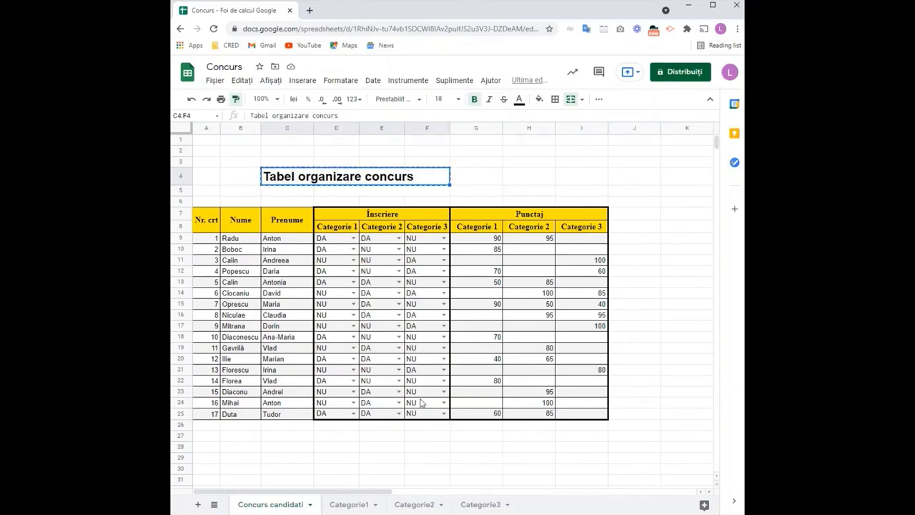
pyautogui.click(483, 503)
pyautogui.click(323, 176)
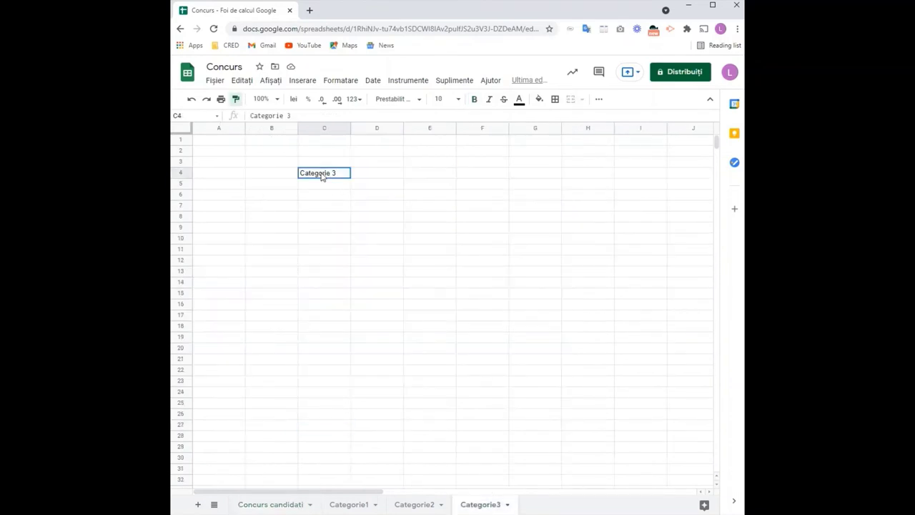
pyautogui.click(224, 218)
# Step: Link A7 to ='Concurs candidati'!A7 and fill it across A7:C25 for Nr. crt, Nume, Prenume
pyautogui.write("='Concurs")
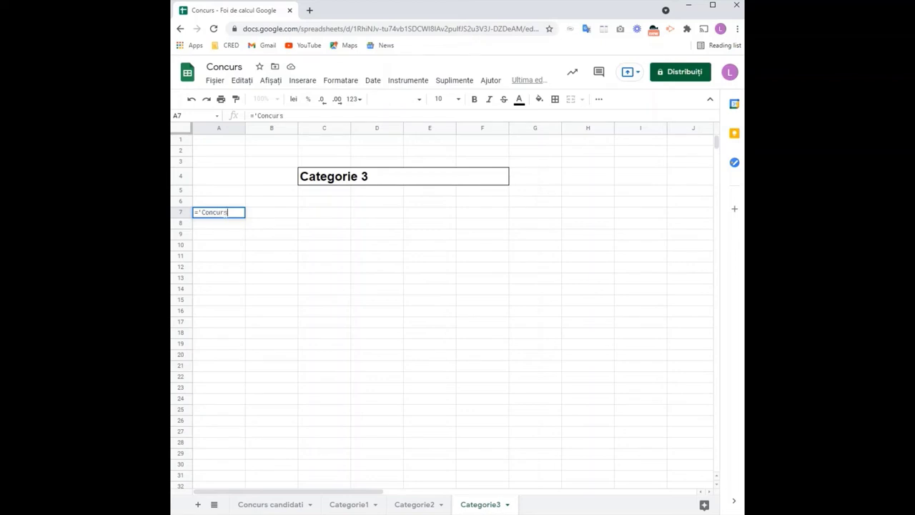
pyautogui.write(' candidati')
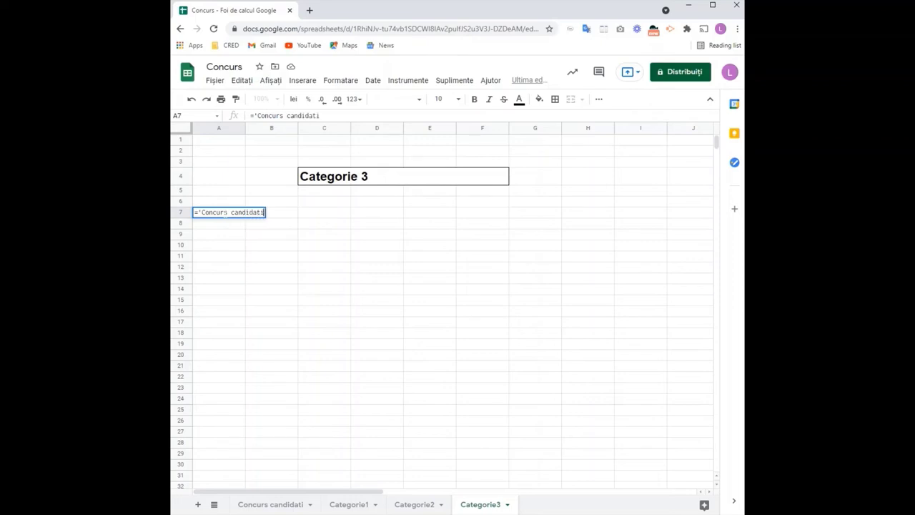
pyautogui.write("'!A")
pyautogui.write('7')
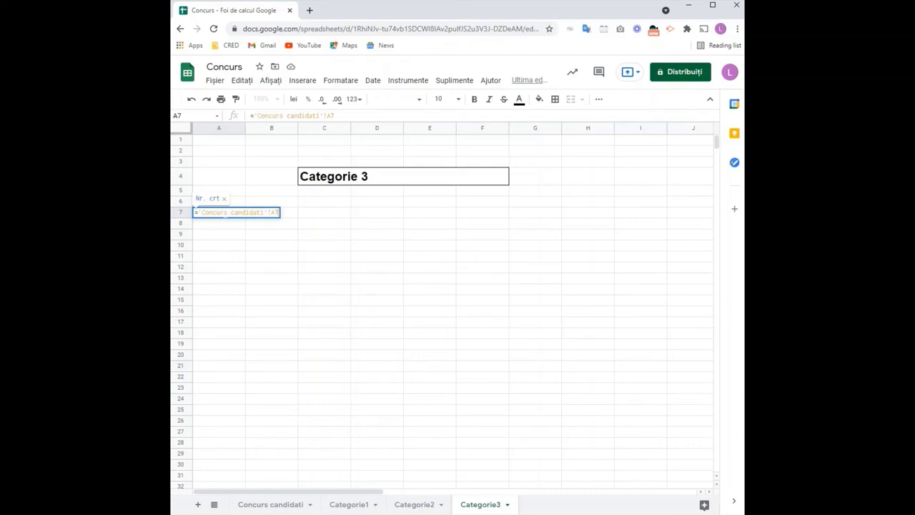
pyautogui.press('Return')
pyautogui.click(224, 213)
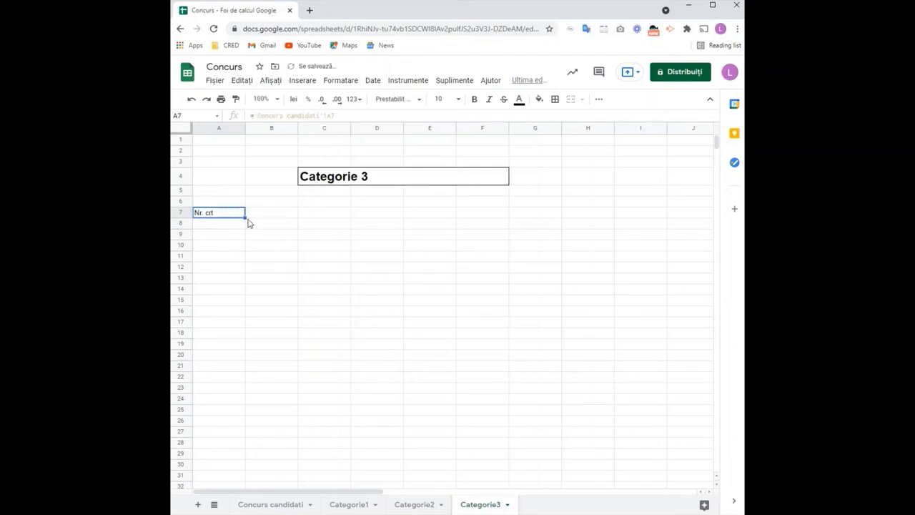
pyautogui.moveTo(245, 218); pyautogui.dragTo(238, 414)
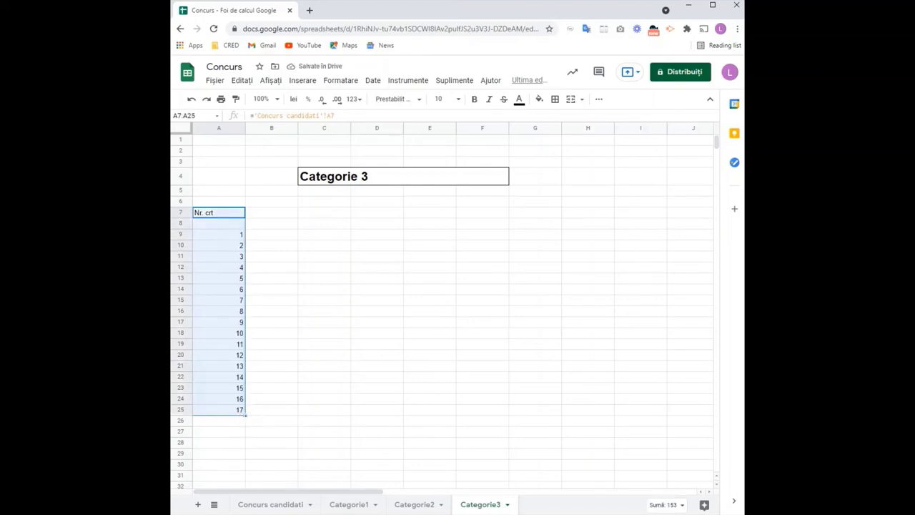
pyautogui.moveTo(246, 415); pyautogui.dragTo(329, 413)
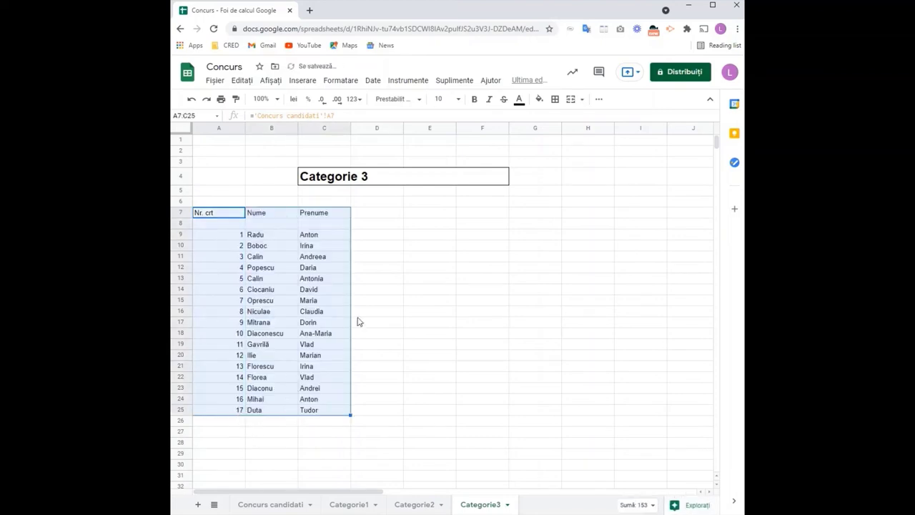
pyautogui.click(377, 236)
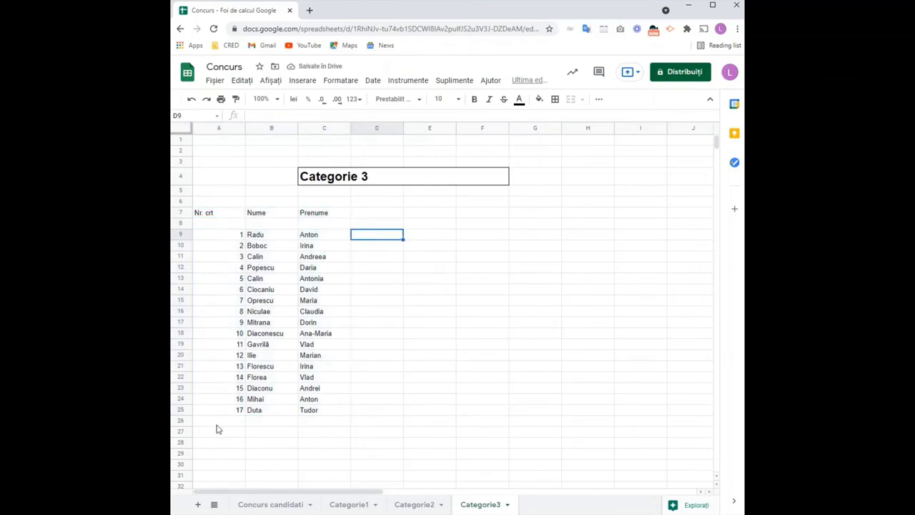
# Step: Link D9 to ='Concurs candidati'!F9 and fill the DA/NU enrollment down to D25
pyautogui.write('=')
pyautogui.click(268, 509)
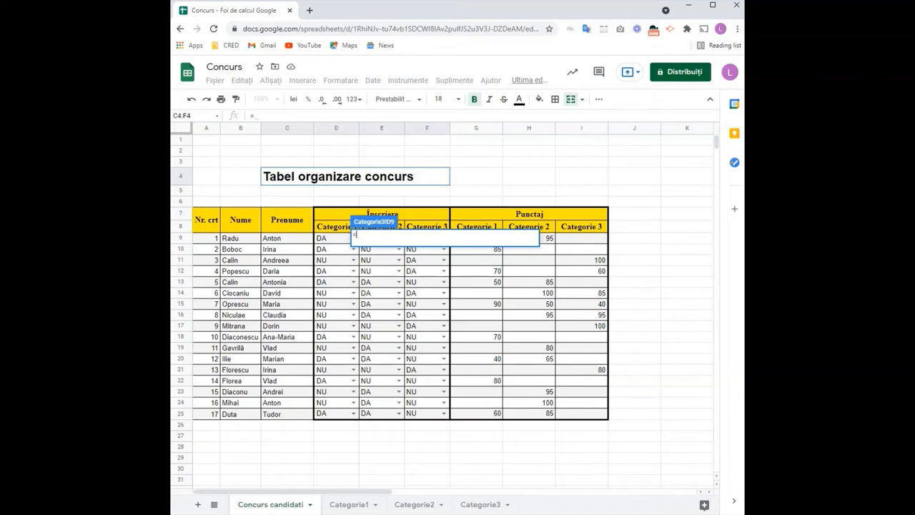
pyautogui.click(426, 228)
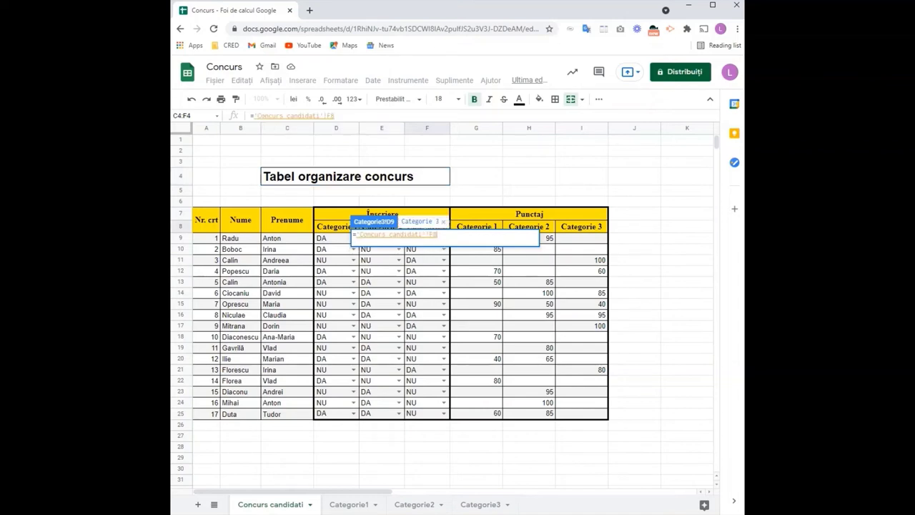
pyautogui.press('BackSpace')
pyautogui.write('9')
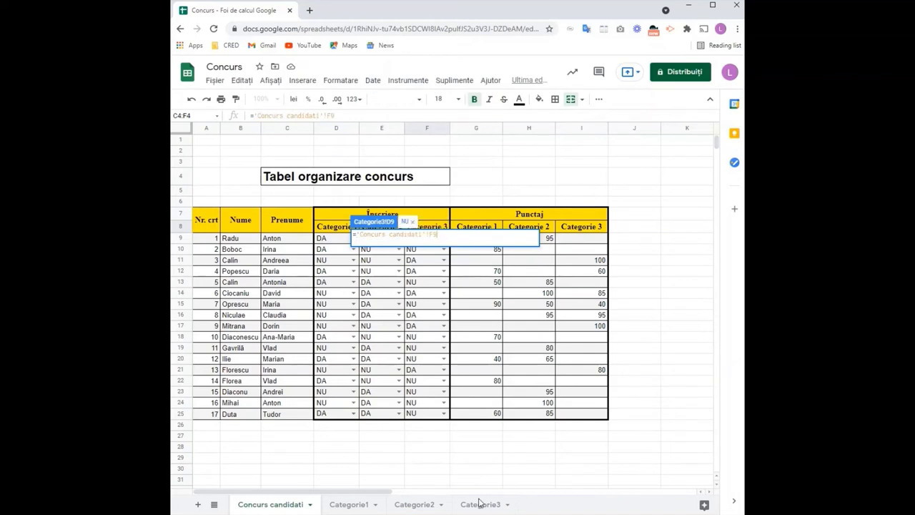
pyautogui.press('Return')
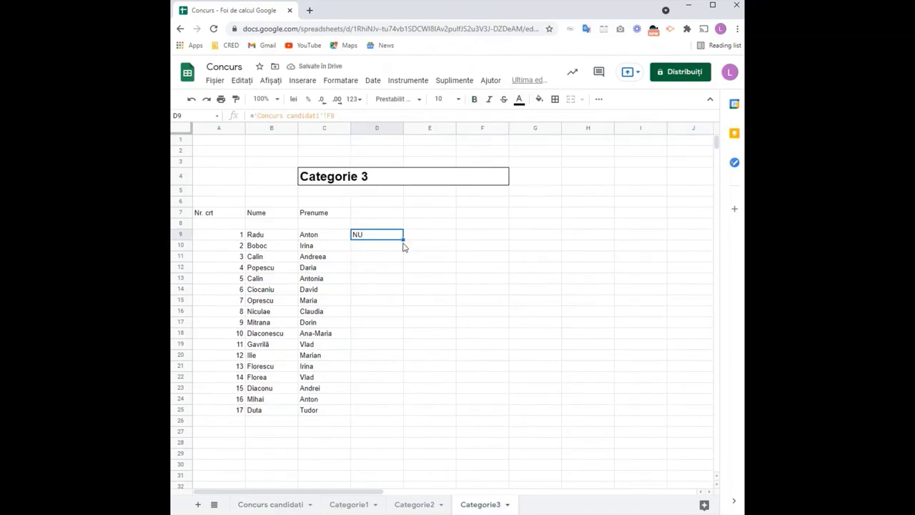
pyautogui.moveTo(403, 239); pyautogui.dragTo(398, 413)
# Step: Link E9 to ='Concurs candidati'!I9 and autofill the Categorie 3 scores down column E
pyautogui.click(429, 236)
pyautogui.write('=')
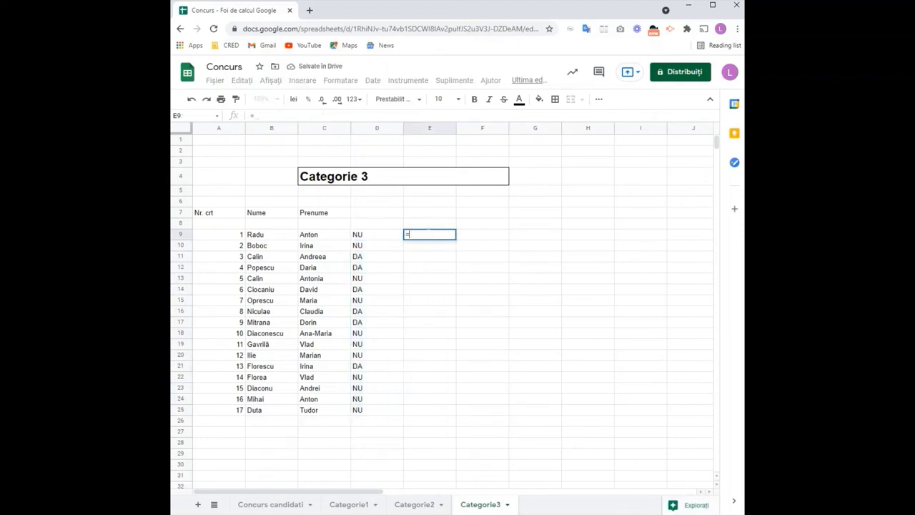
pyautogui.click(278, 505)
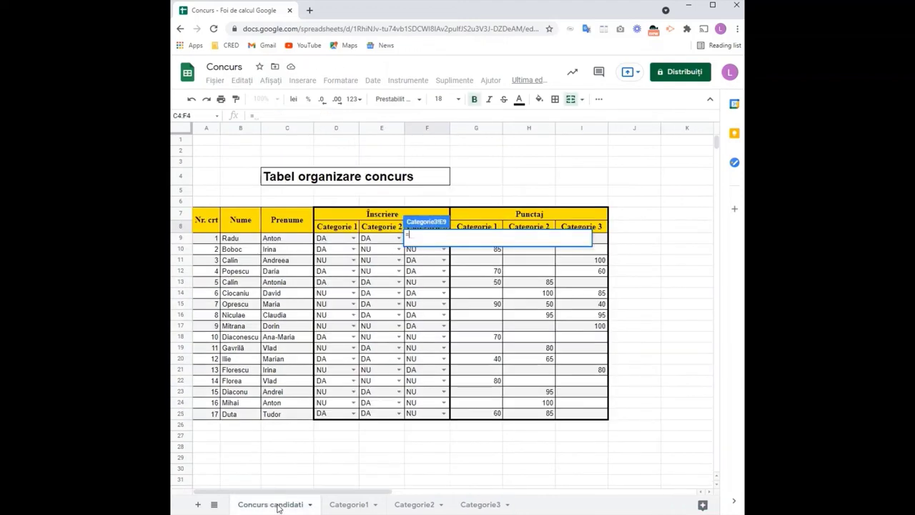
pyautogui.click(603, 240)
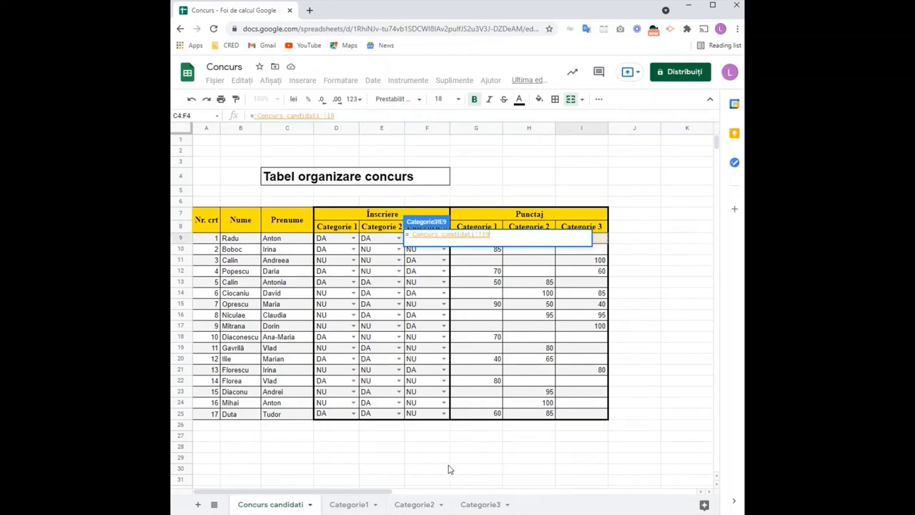
pyautogui.click(480, 505)
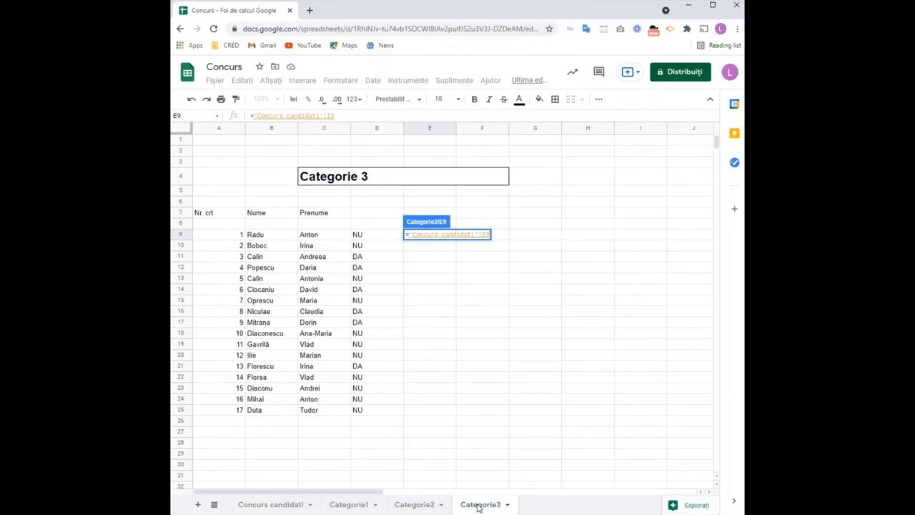
pyautogui.press('Return')
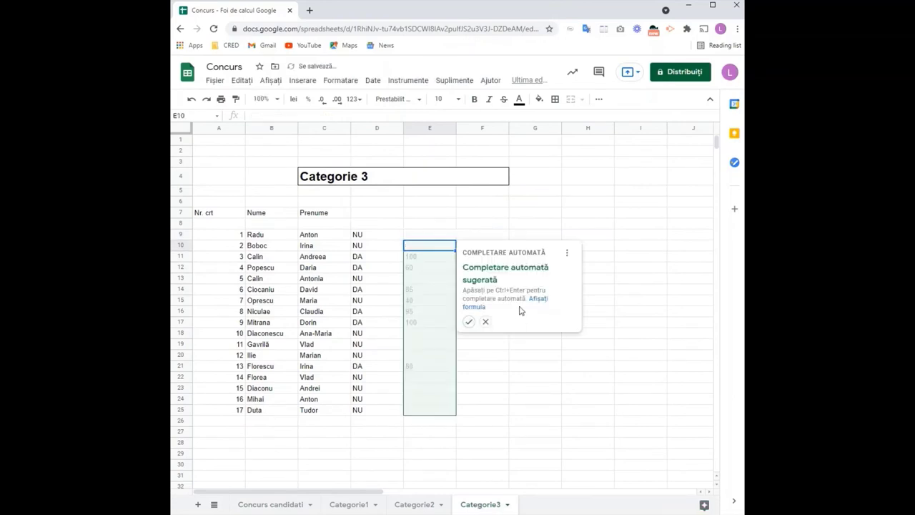
pyautogui.click(469, 323)
pyautogui.click(377, 223)
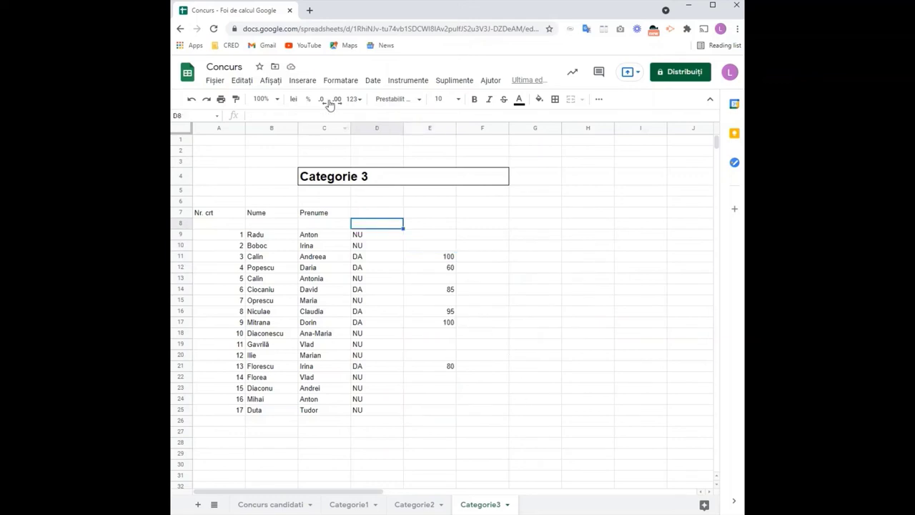
# Step: Filter the candidate table so column D shows only NU entries
pyautogui.click(374, 81)
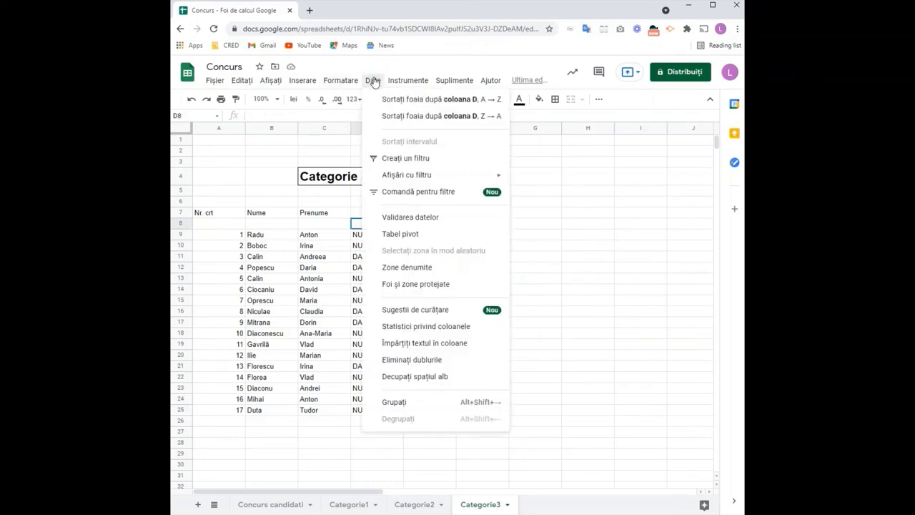
pyautogui.click(395, 159)
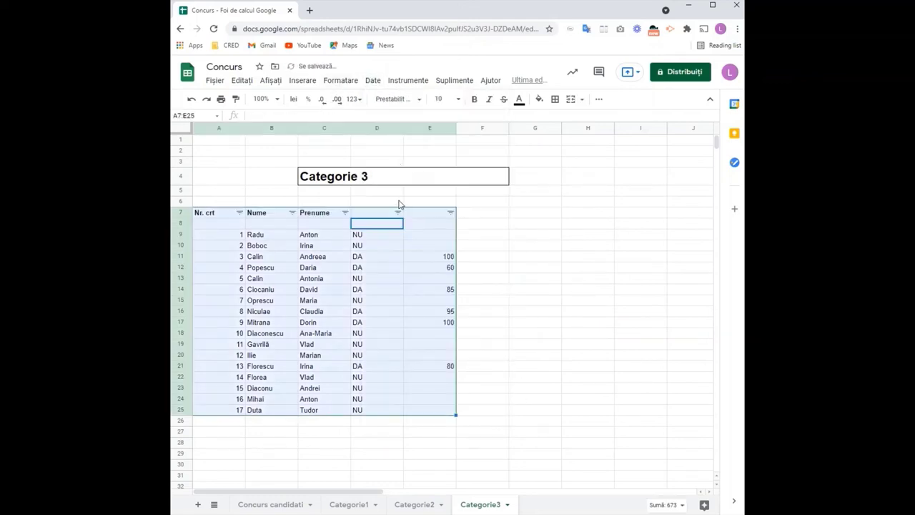
pyautogui.click(398, 213)
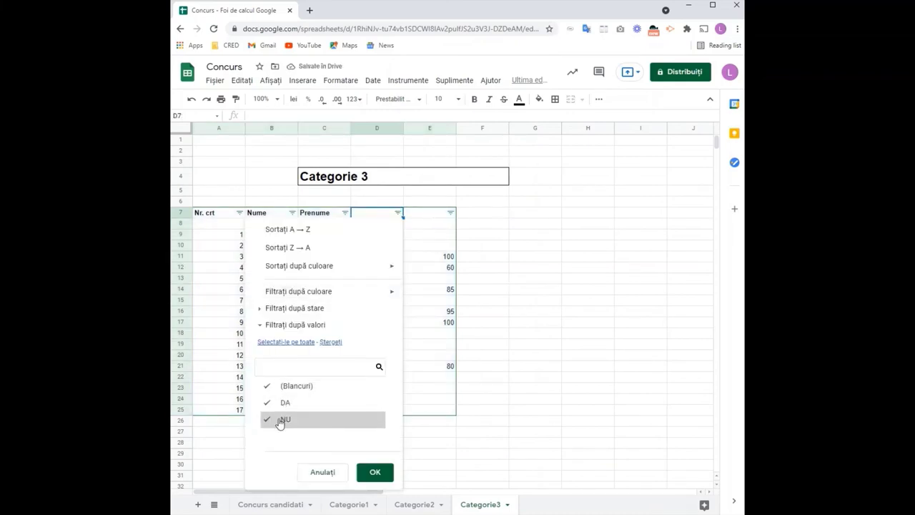
pyautogui.click(280, 386)
pyautogui.click(371, 472)
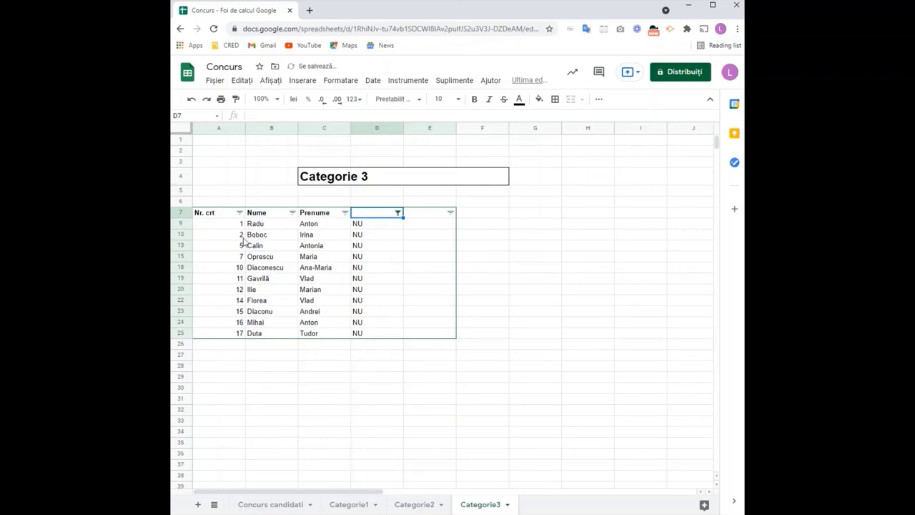
# Step: Delete the filtered NU rows 9–25, then turn off the filter
pyautogui.moveTo(184, 223); pyautogui.dragTo(185, 334)
pyautogui.rightClick(185, 334)
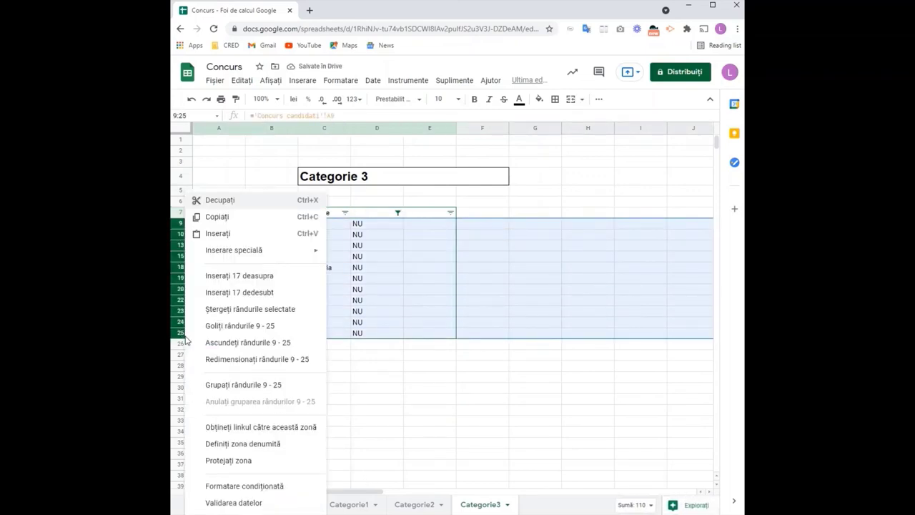
pyautogui.click(218, 310)
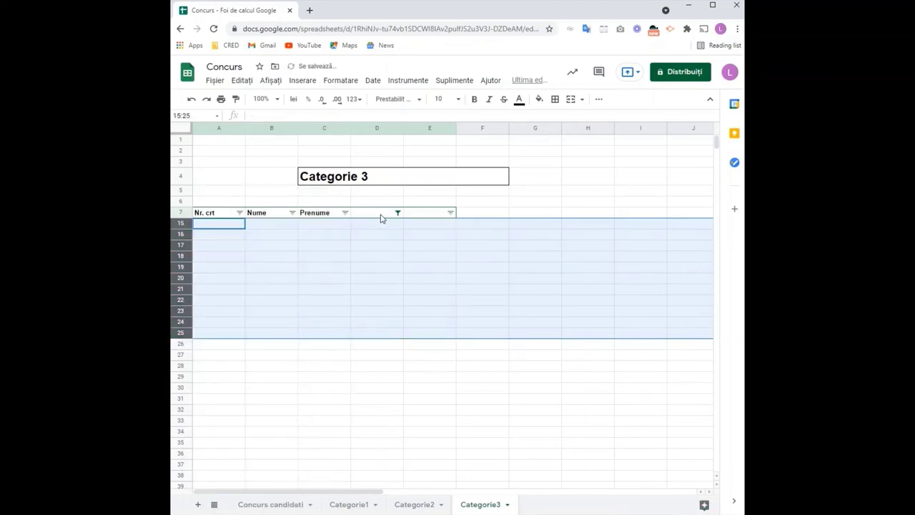
pyautogui.click(384, 256)
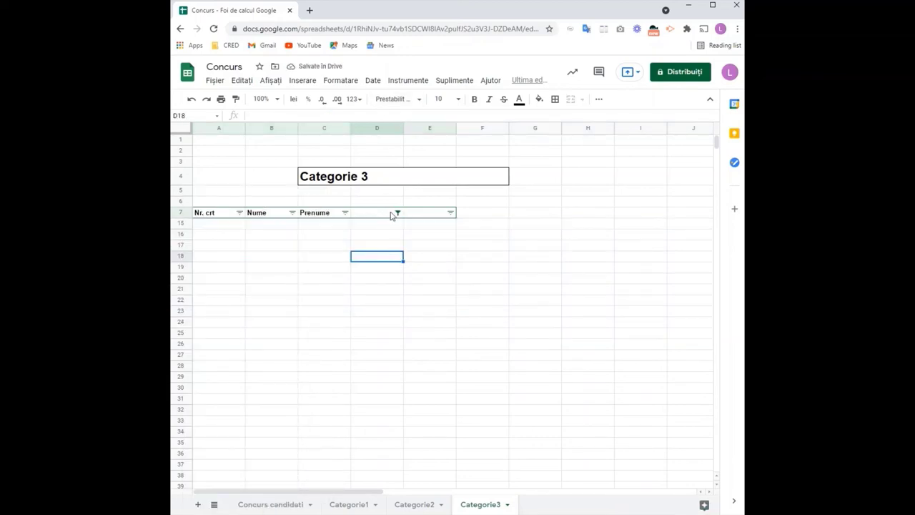
pyautogui.click(373, 81)
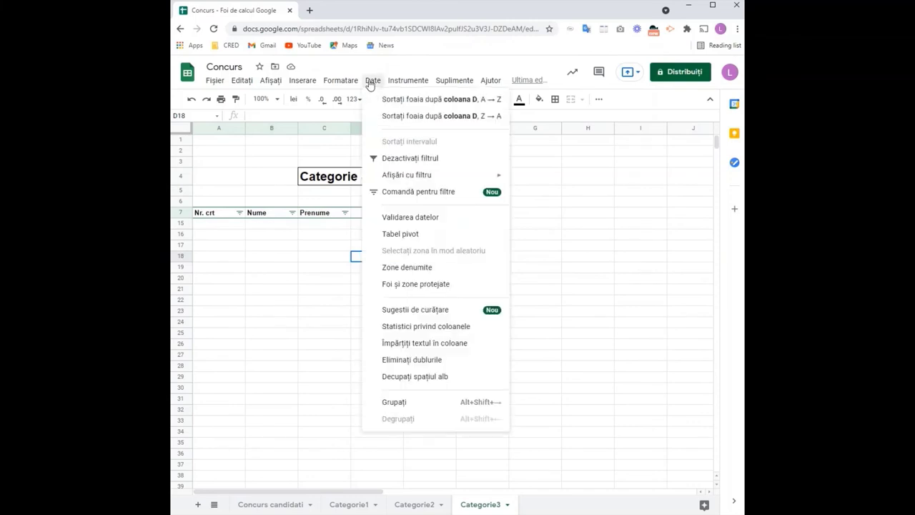
pyautogui.click(399, 159)
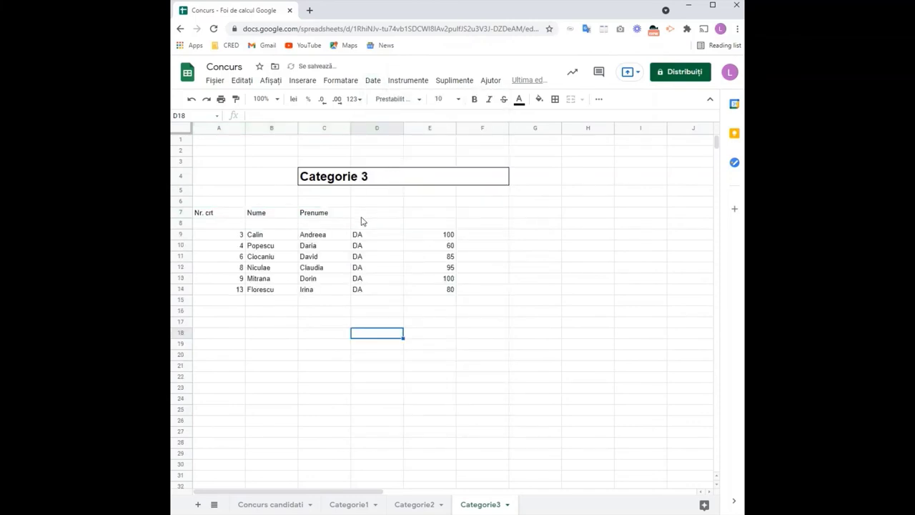
# Step: Copy Concurs candidati A7:A18 and paste only its formatting onto Categorie3 A7:E14
pyautogui.click(264, 503)
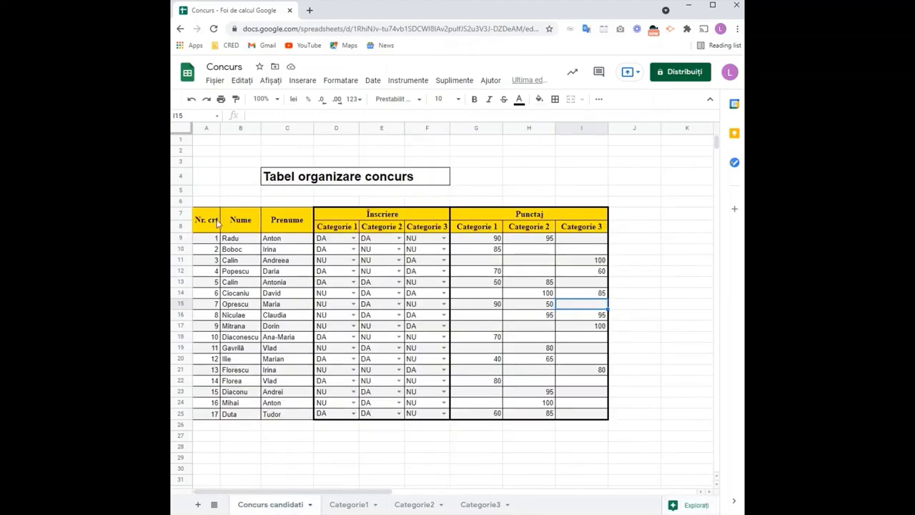
pyautogui.moveTo(212, 221); pyautogui.dragTo(212, 340)
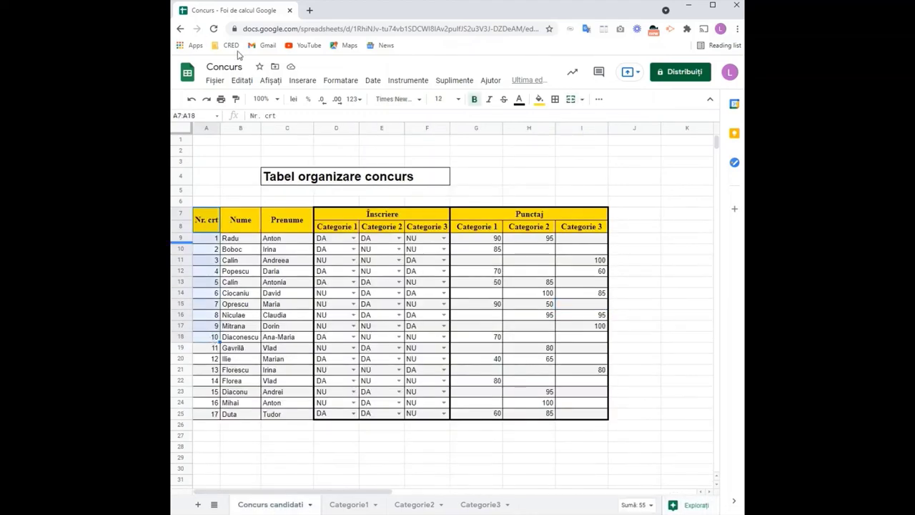
pyautogui.click(241, 83)
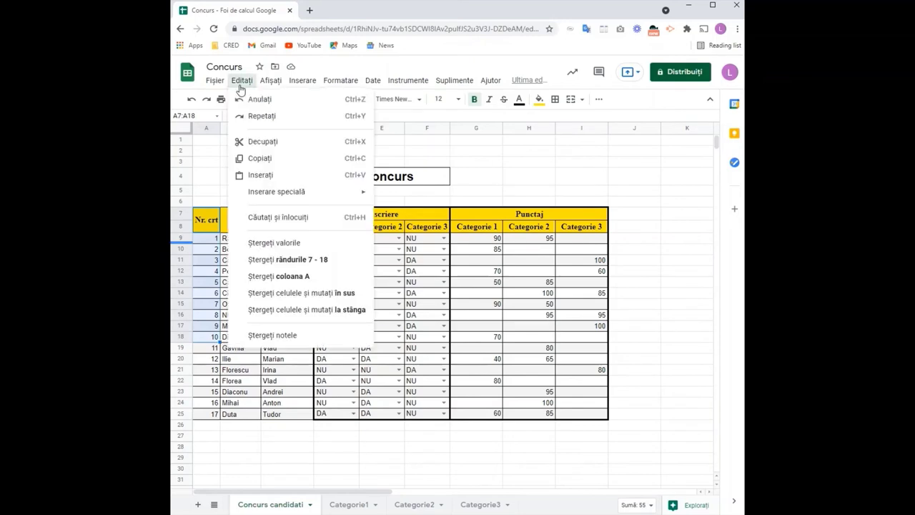
pyautogui.click(264, 158)
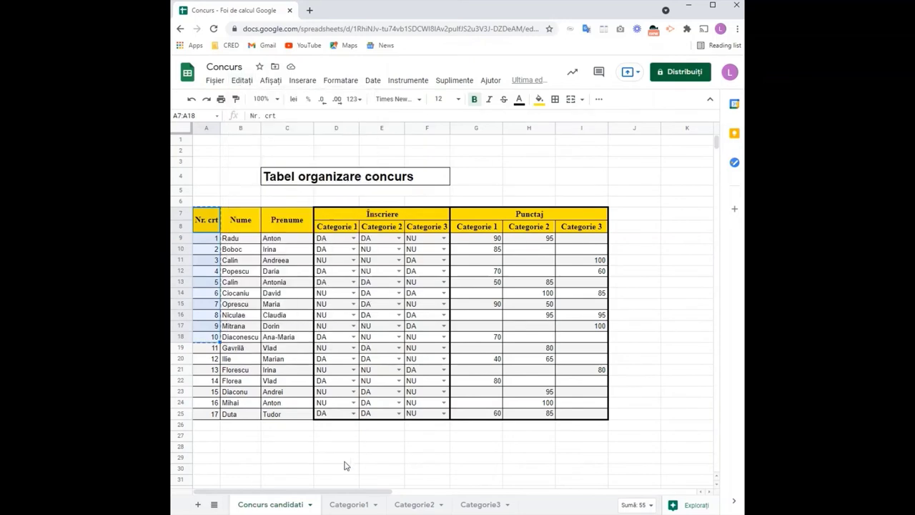
pyautogui.click(470, 505)
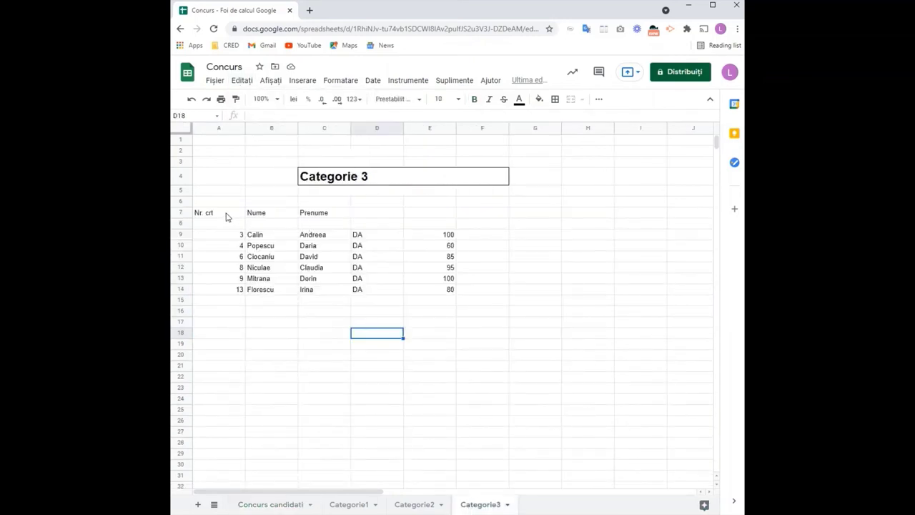
pyautogui.moveTo(226, 214); pyautogui.dragTo(430, 293)
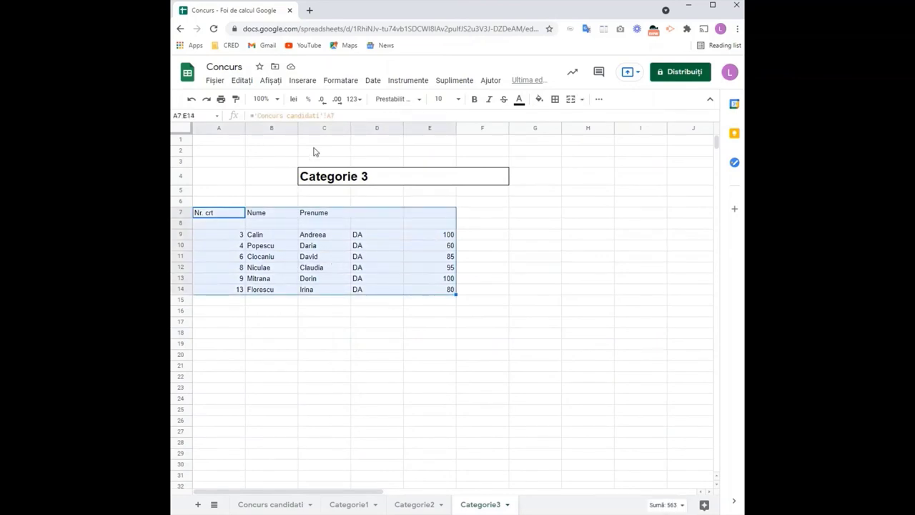
pyautogui.click(241, 80)
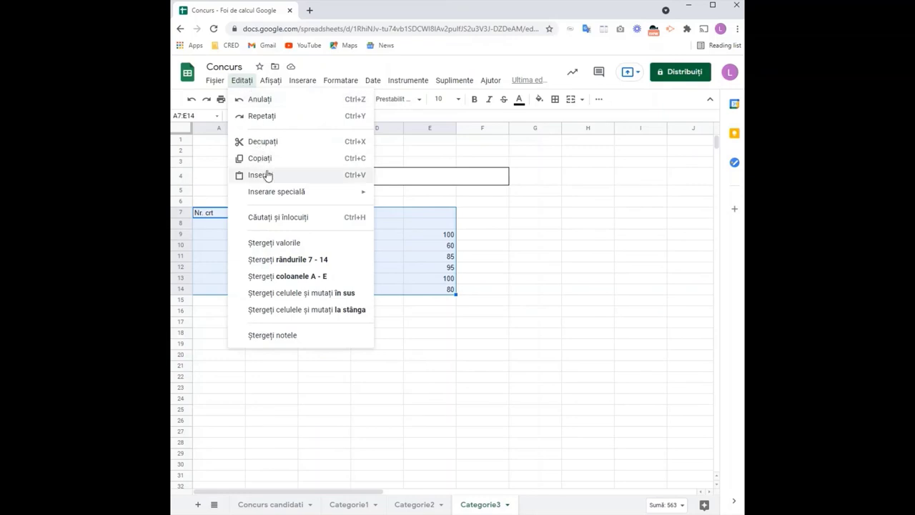
pyautogui.moveTo(274, 193)
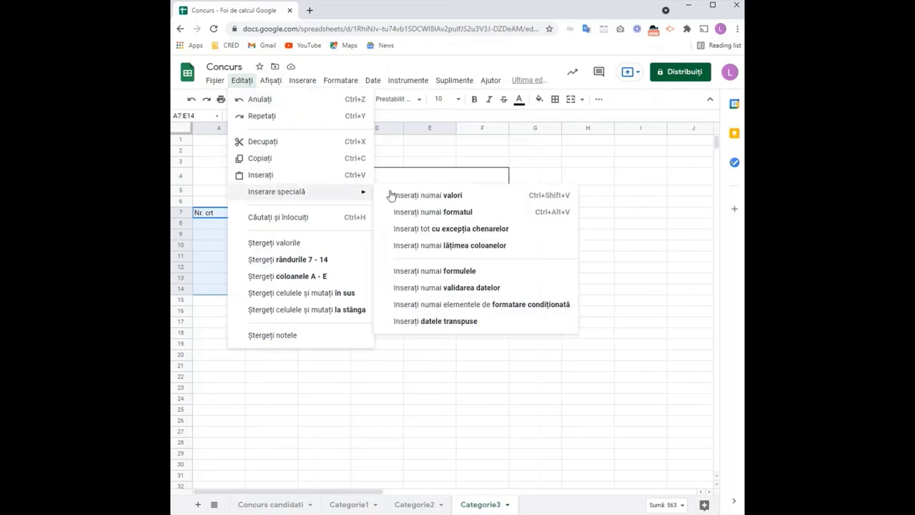
pyautogui.click(450, 214)
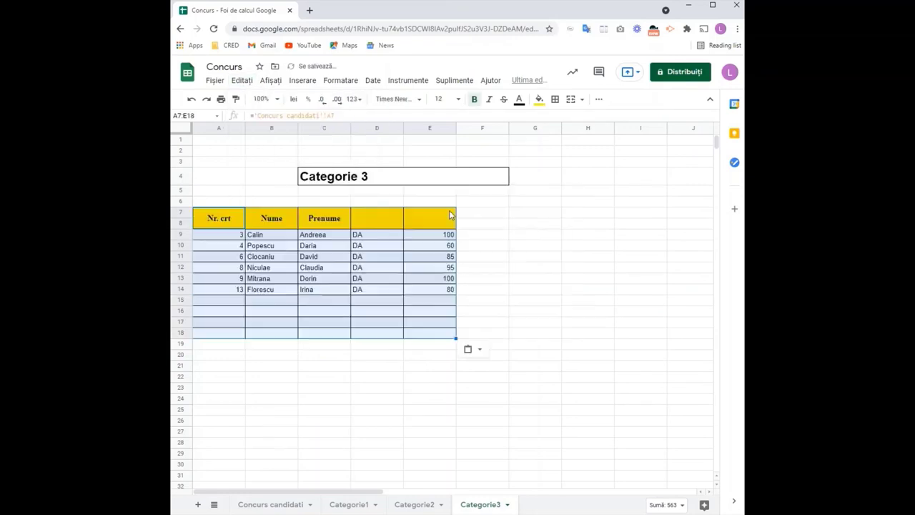
pyautogui.click(382, 213)
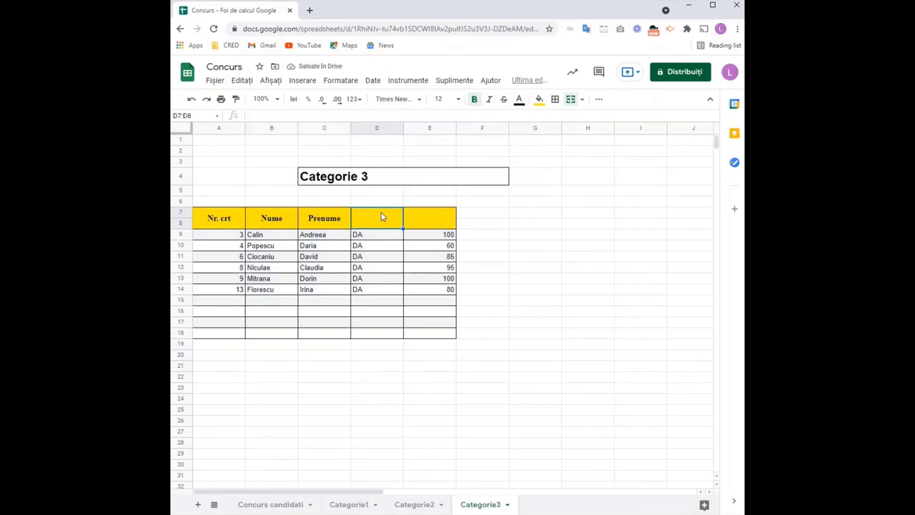
# Step: Enter the headers 'Categorie' in D7 and 'Punctaj' in E7
pyautogui.write('Categir')
pyautogui.press('BackSpace')
pyautogui.press('BackSpace')
pyautogui.press('BackSpace')
pyautogui.press('BackSpace')
pyautogui.write('or')
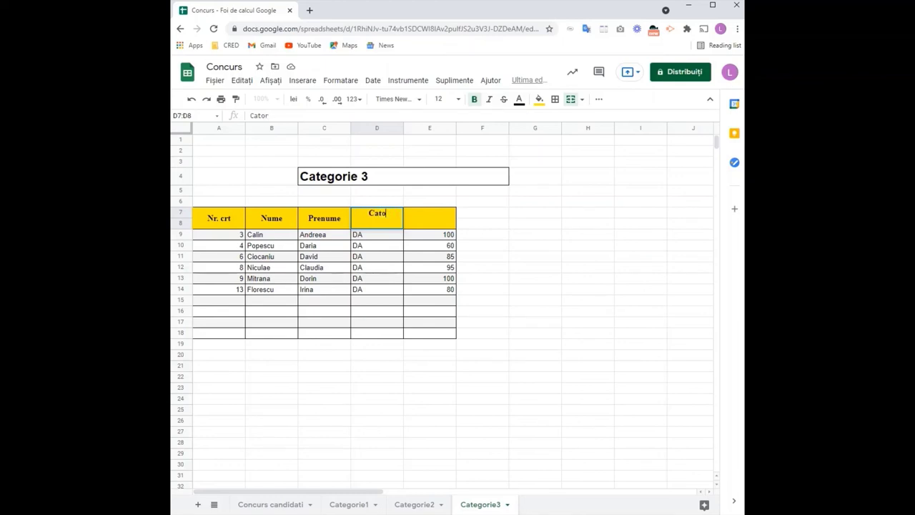
pyautogui.press('BackSpace')
pyautogui.press('BackSpace')
pyautogui.write('egorie')
pyautogui.click(439, 227)
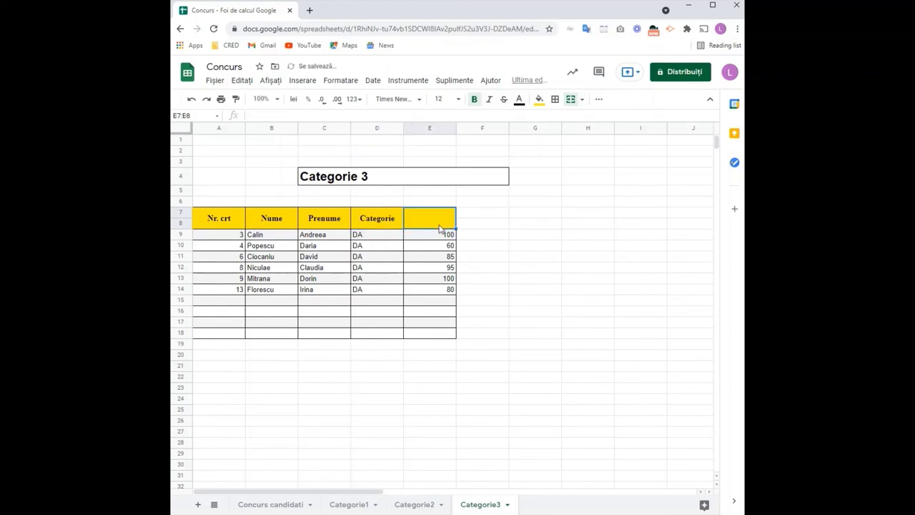
pyautogui.write('Punctaj')
pyautogui.click(440, 227)
pyautogui.moveTo(241, 301); pyautogui.dragTo(425, 334)
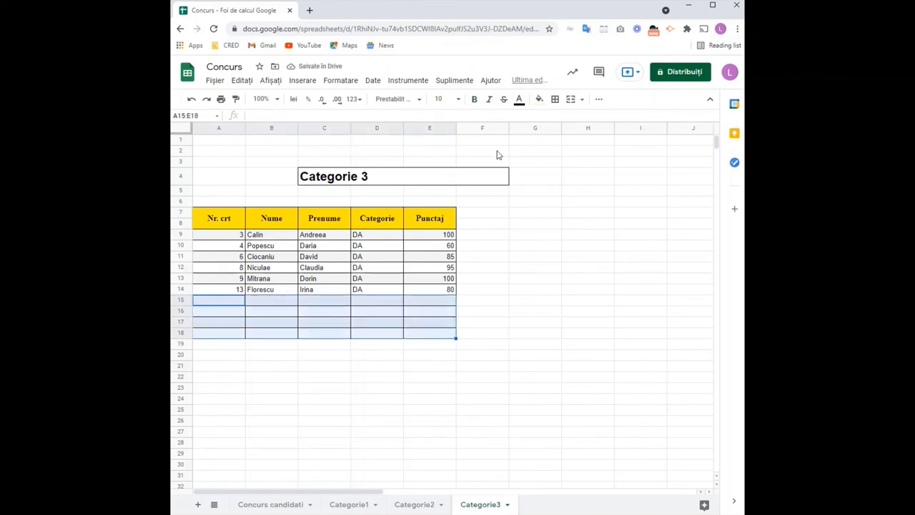
pyautogui.click(540, 100)
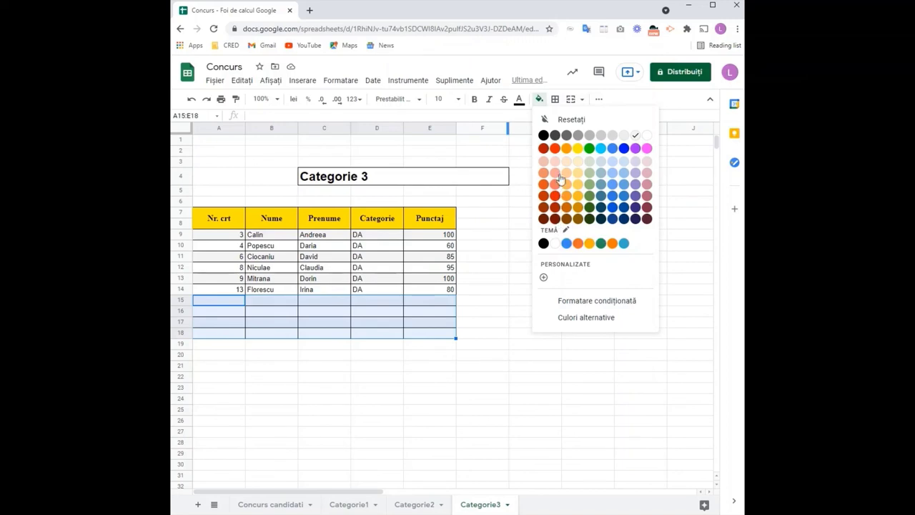
# Step: Reset the fill colour and clear all borders on empty rows A15:E18
pyautogui.click(543, 121)
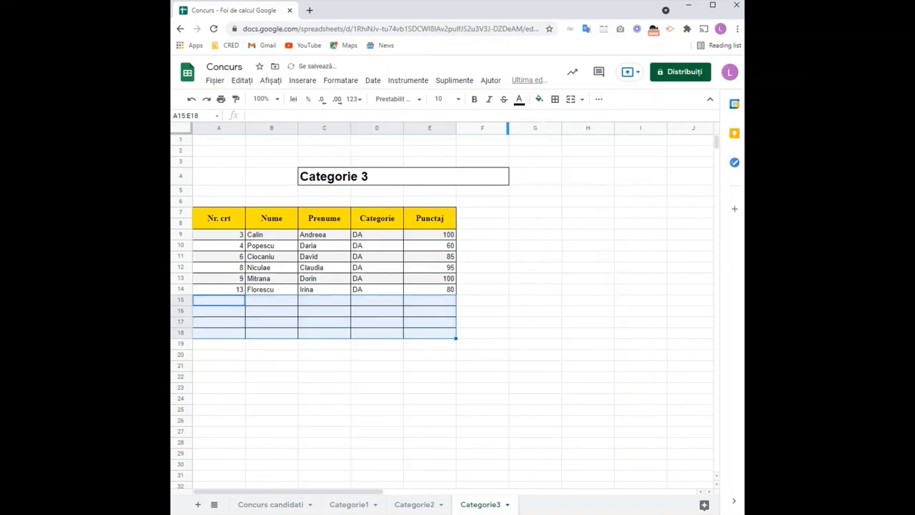
pyautogui.click(556, 99)
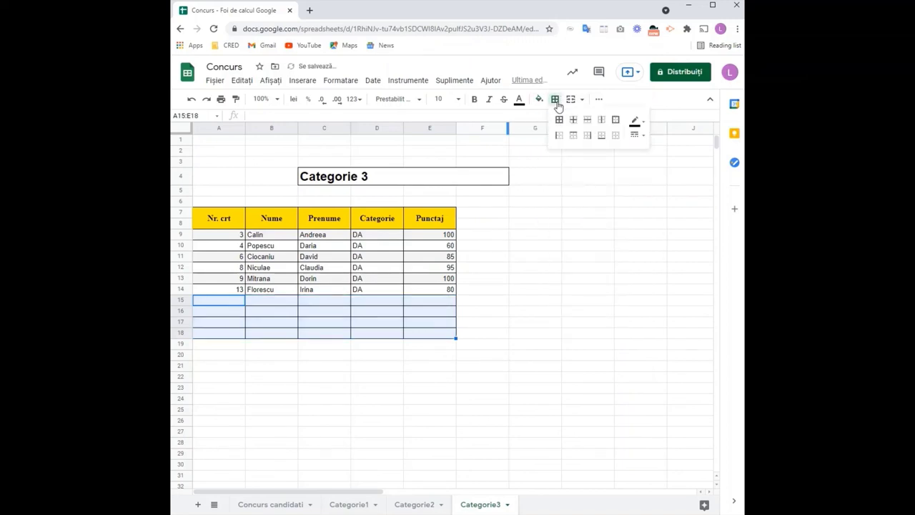
pyautogui.click(615, 136)
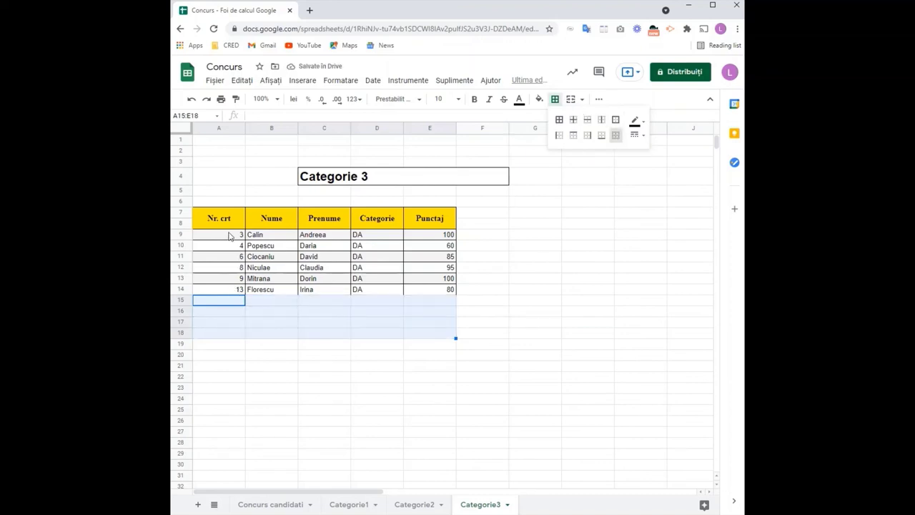
pyautogui.moveTo(230, 236); pyautogui.dragTo(226, 248)
# Step: Number the six entrants 1 through 6 in A9:A14
pyautogui.write('1')
pyautogui.press('Return')
pyautogui.write('2')
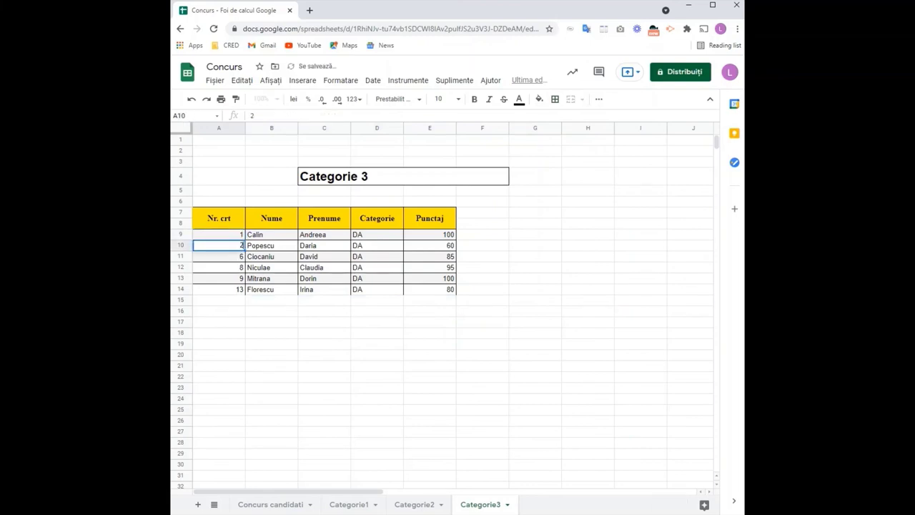
pyautogui.moveTo(240, 236); pyautogui.dragTo(241, 248)
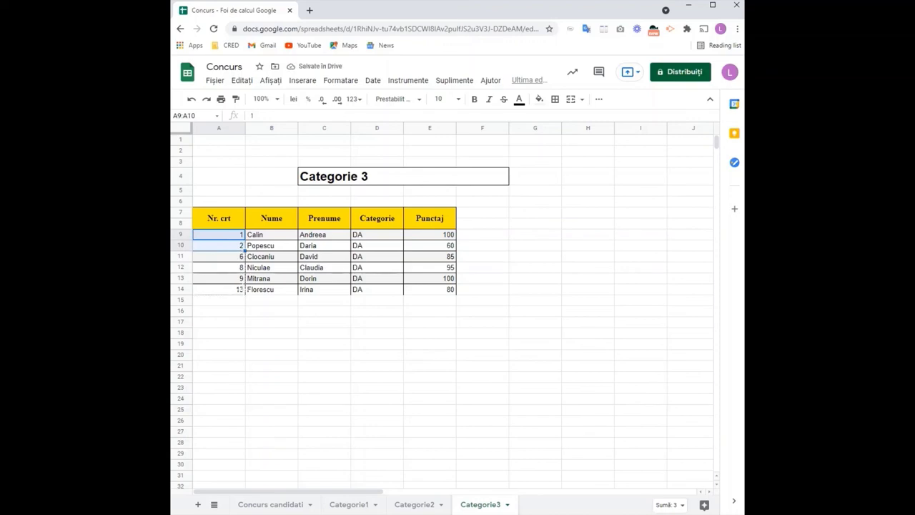
pyautogui.moveTo(245, 250); pyautogui.dragTo(244, 294)
# Step: Apply all borders to the table range A7:E14
pyautogui.moveTo(209, 222); pyautogui.dragTo(422, 289)
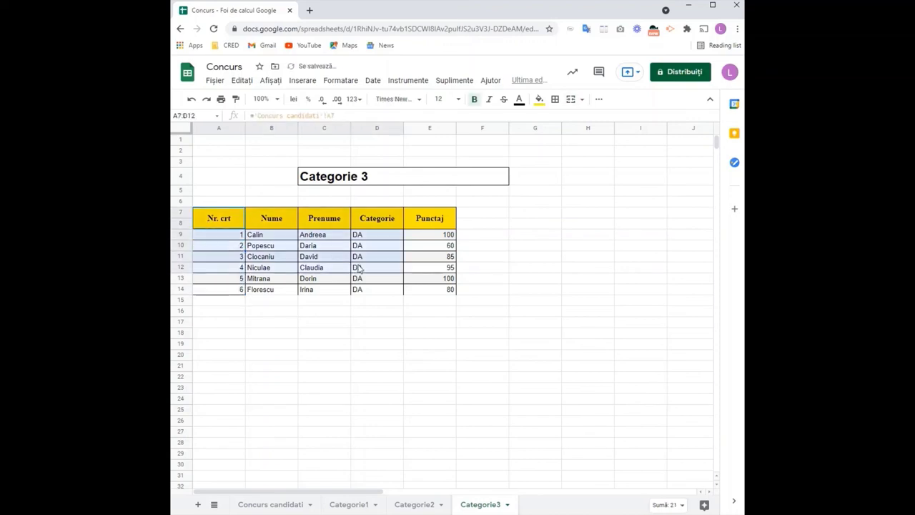
pyautogui.click(555, 101)
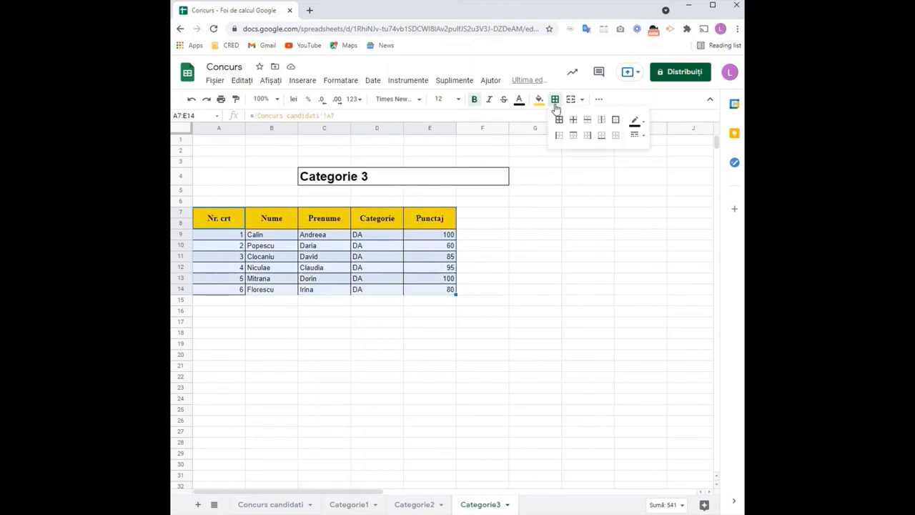
pyautogui.click(559, 119)
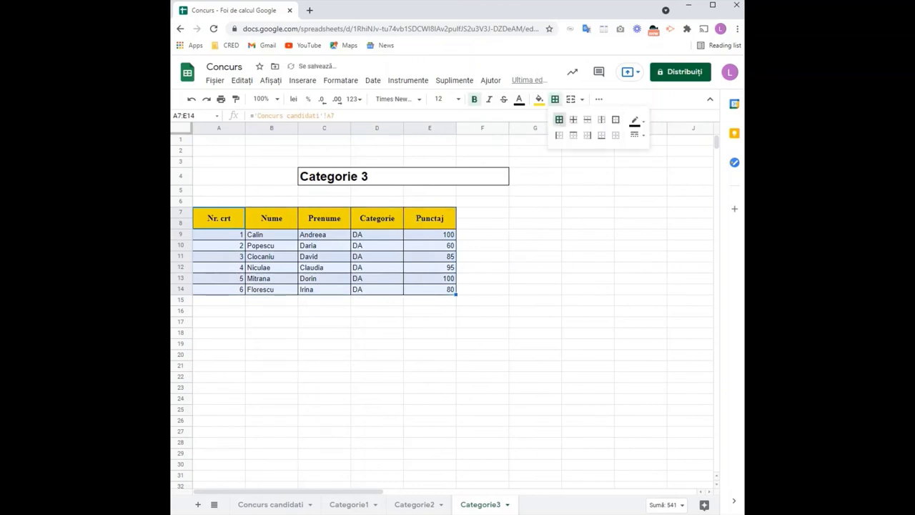